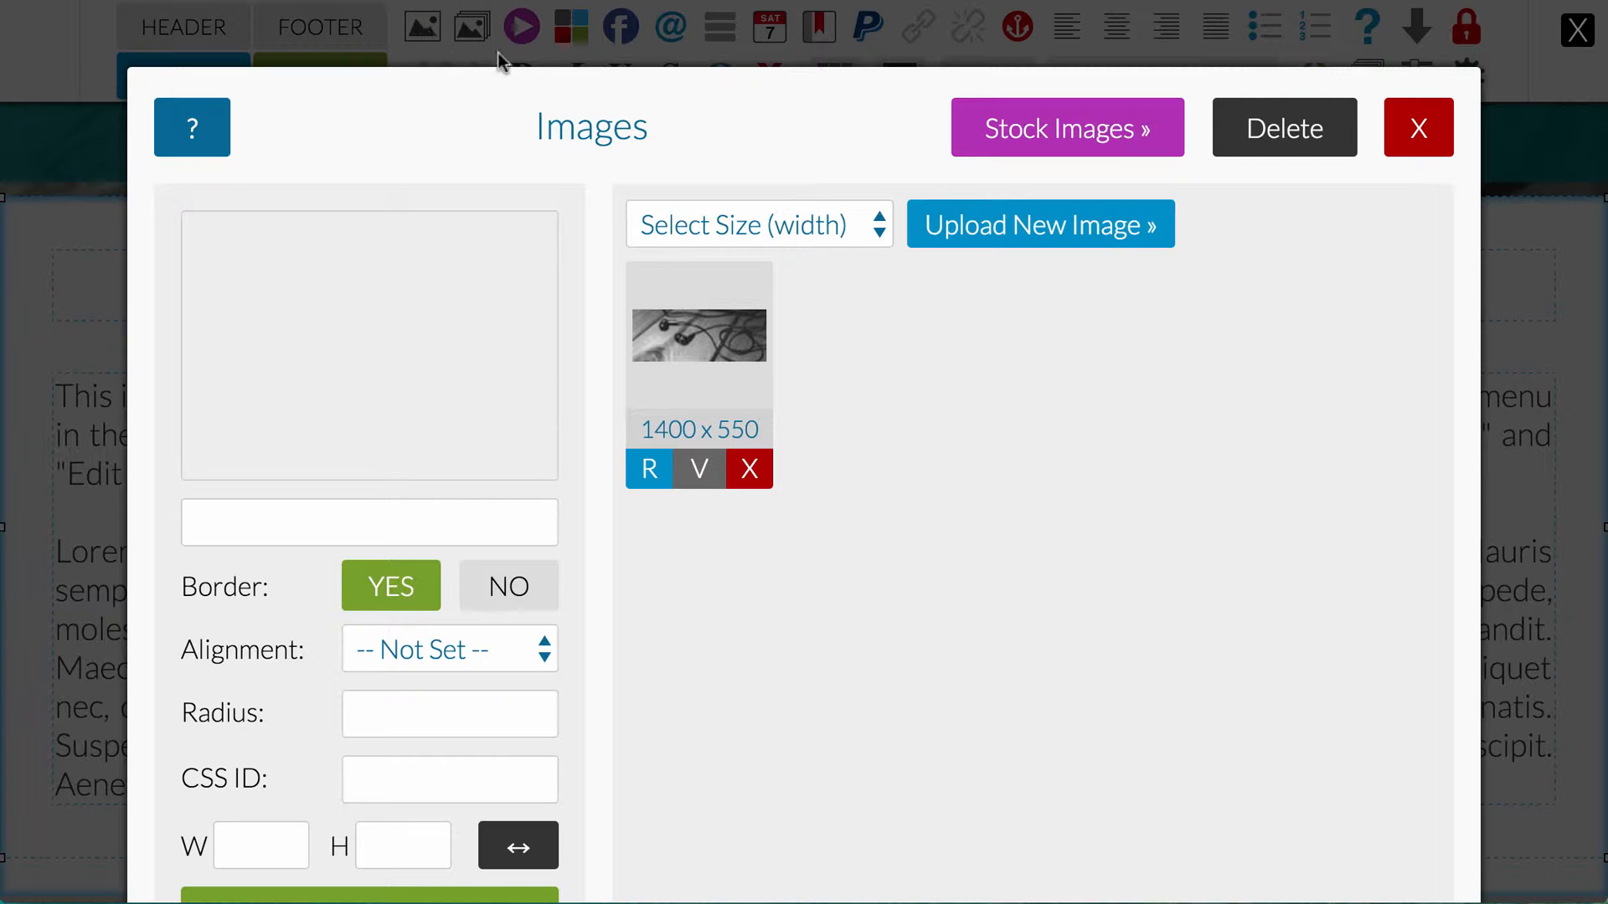
Step: Upload 1-azalea.jpg from the IMAGES folder to the image library at a width of 200px
{"action": "left_click", "coordinate": [875, 224]}
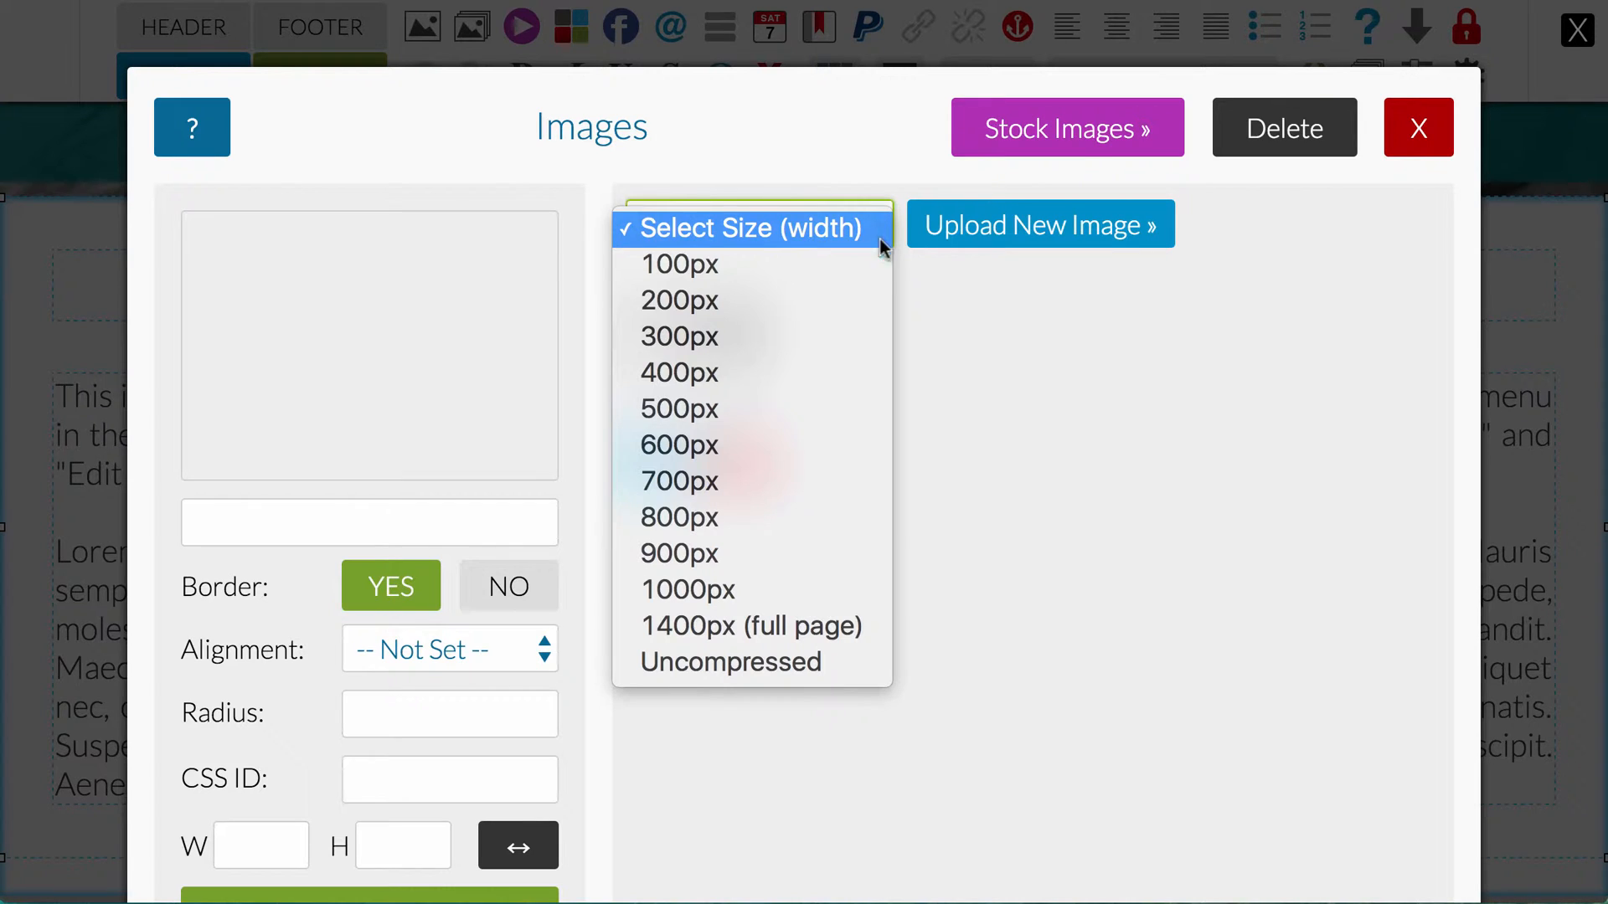
{"action": "left_click", "coordinate": [669, 301]}
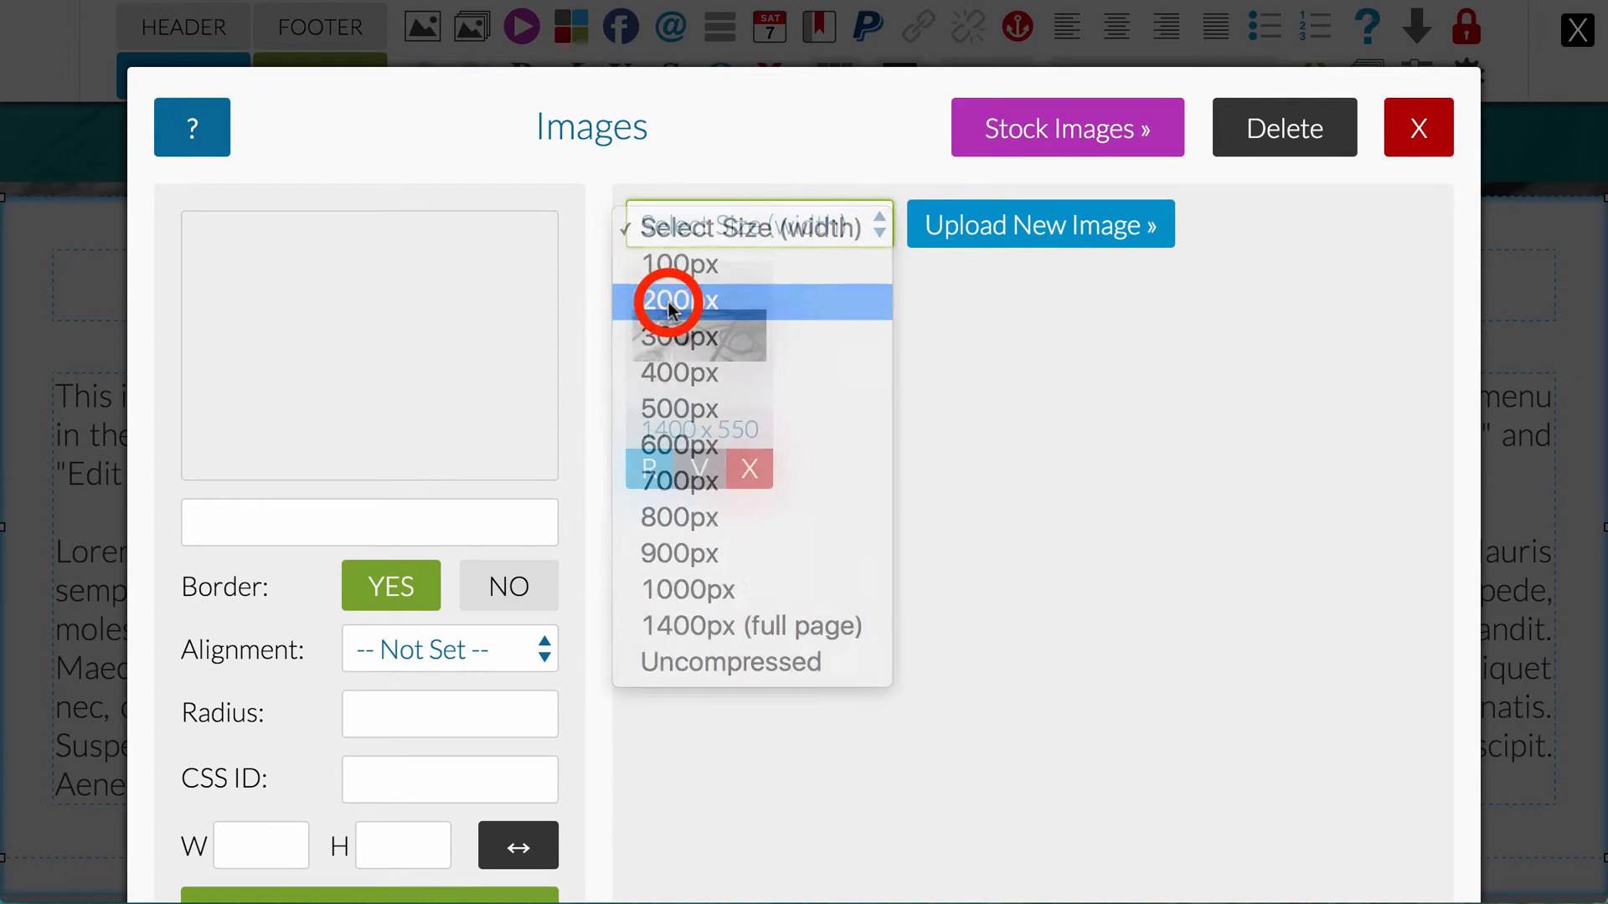
{"action": "left_click", "coordinate": [1006, 226]}
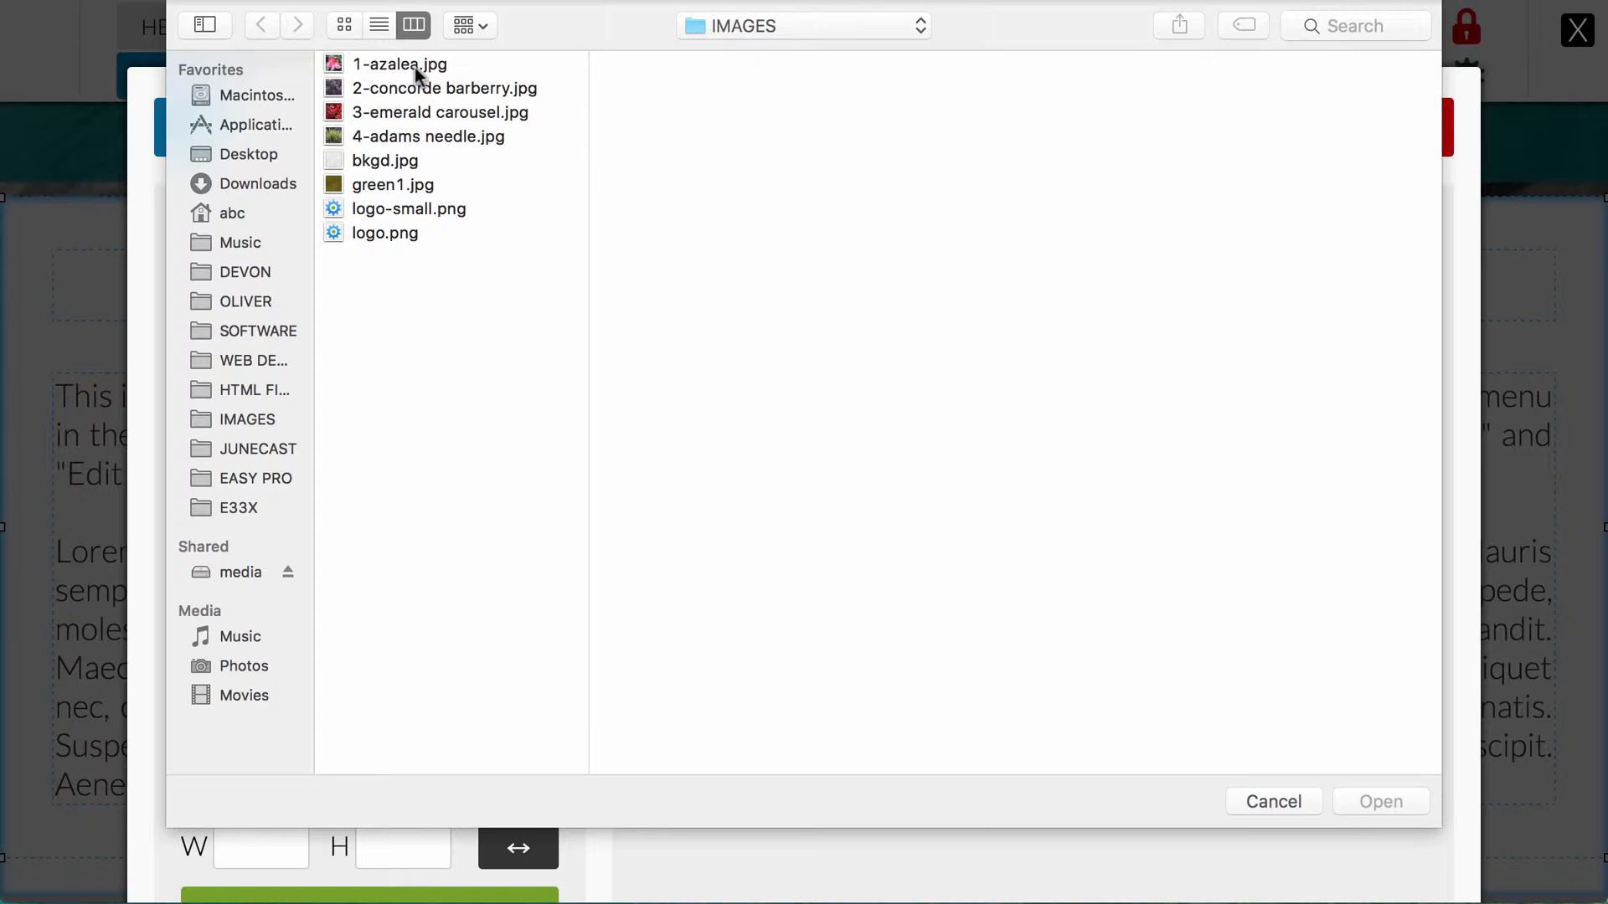
{"action": "left_click", "coordinate": [400, 65]}
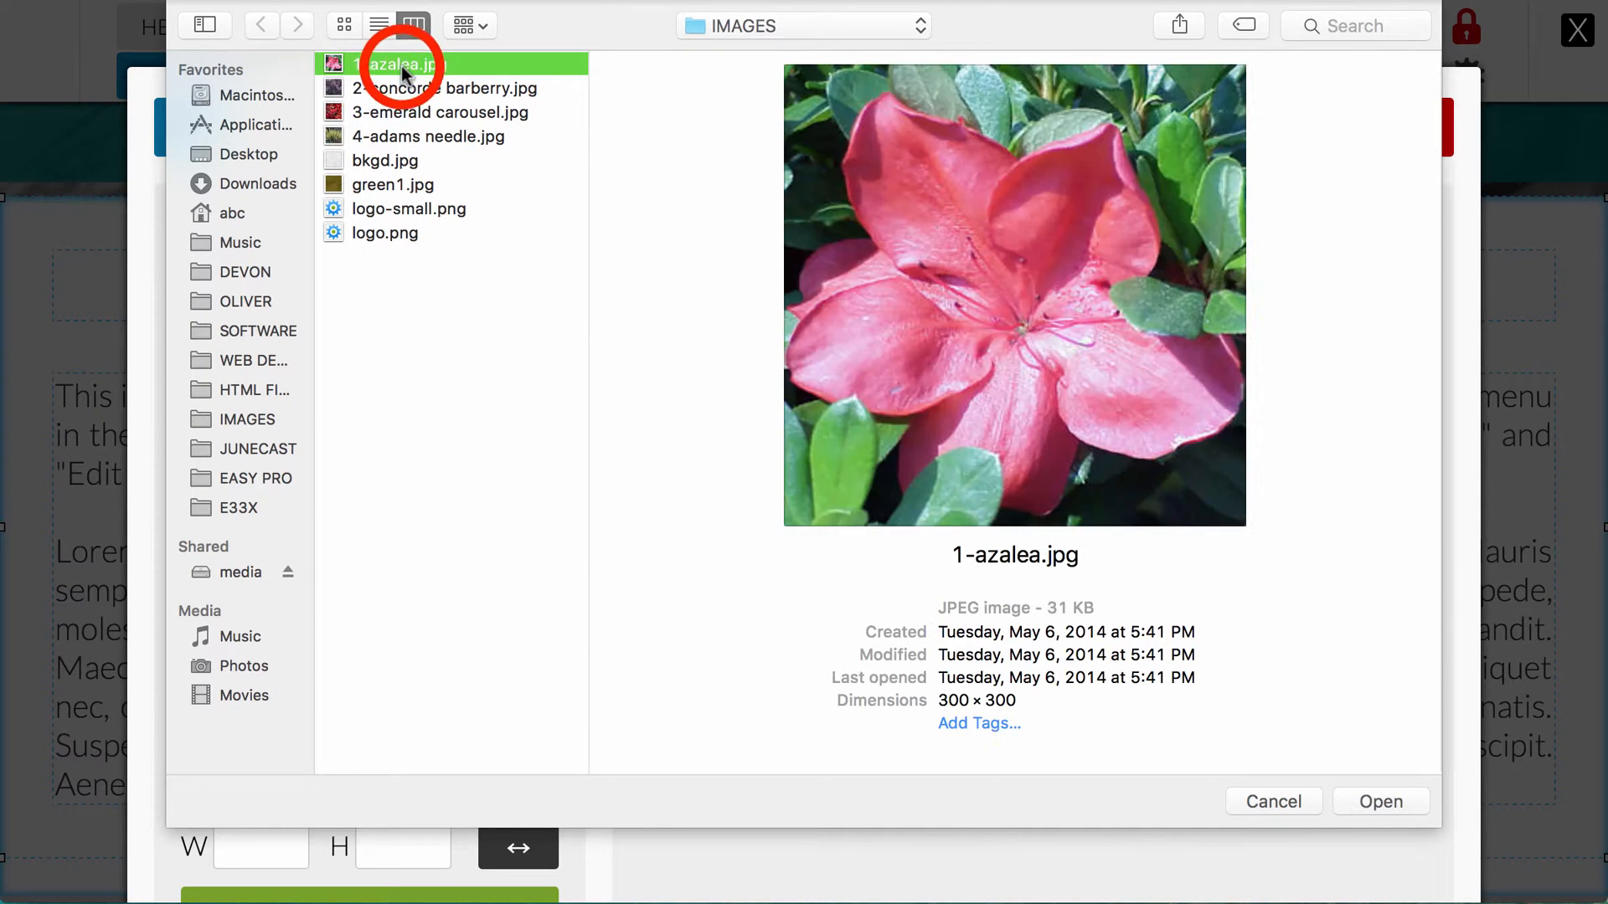
{"action": "left_click", "coordinate": [1392, 801]}
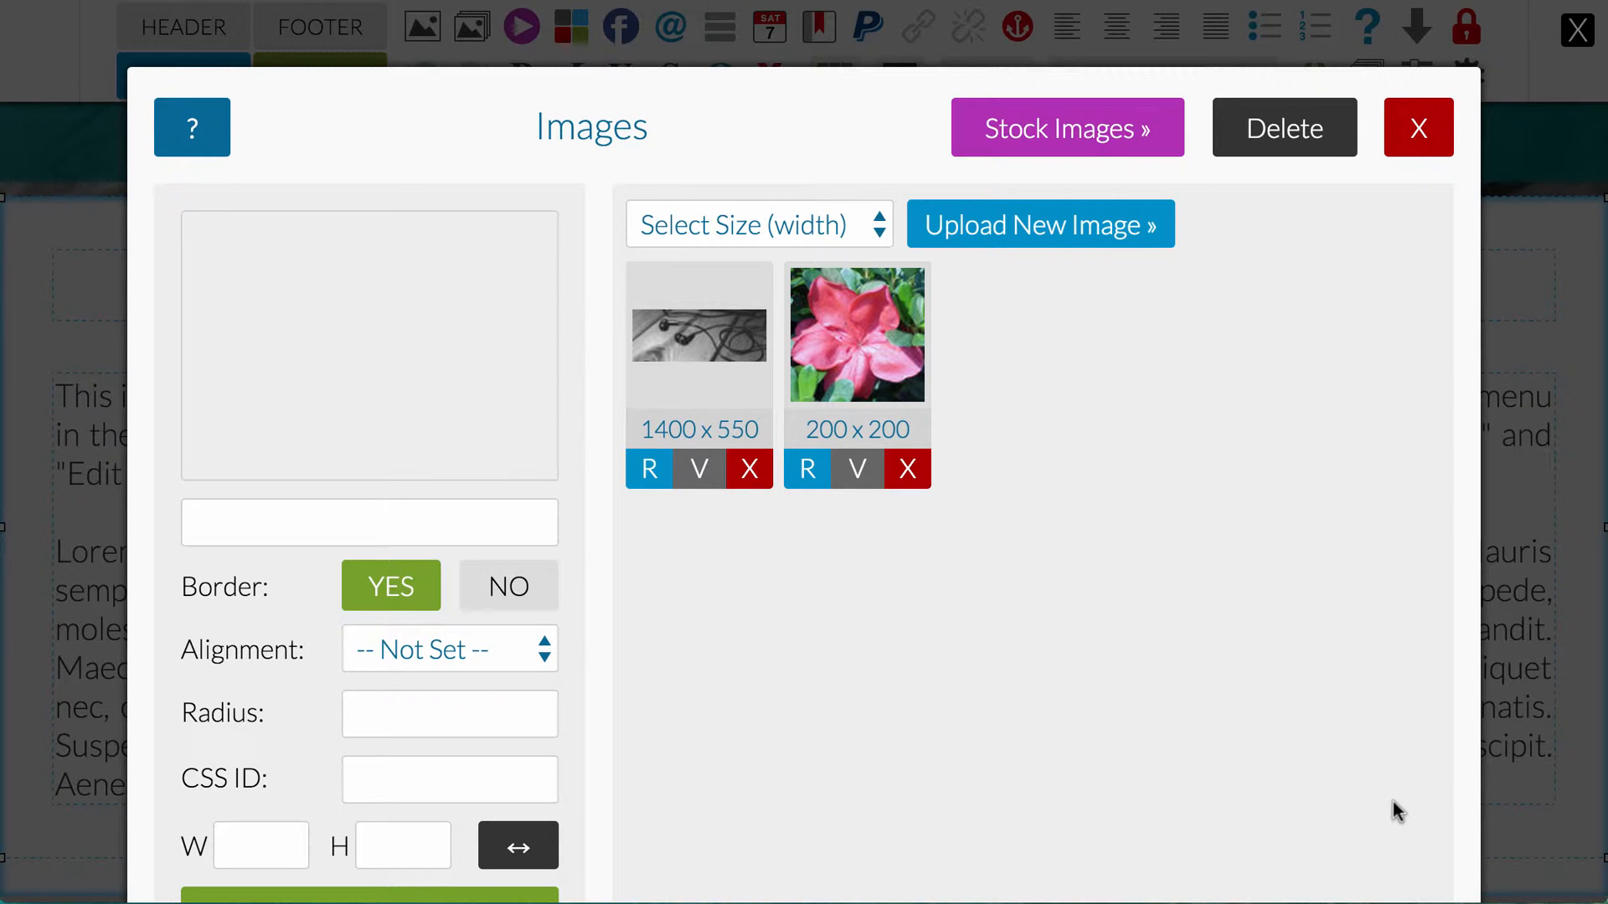
Step: Upload 2-concorde barberry.jpg to the image library at a width of 200px
{"action": "left_click", "coordinate": [819, 211]}
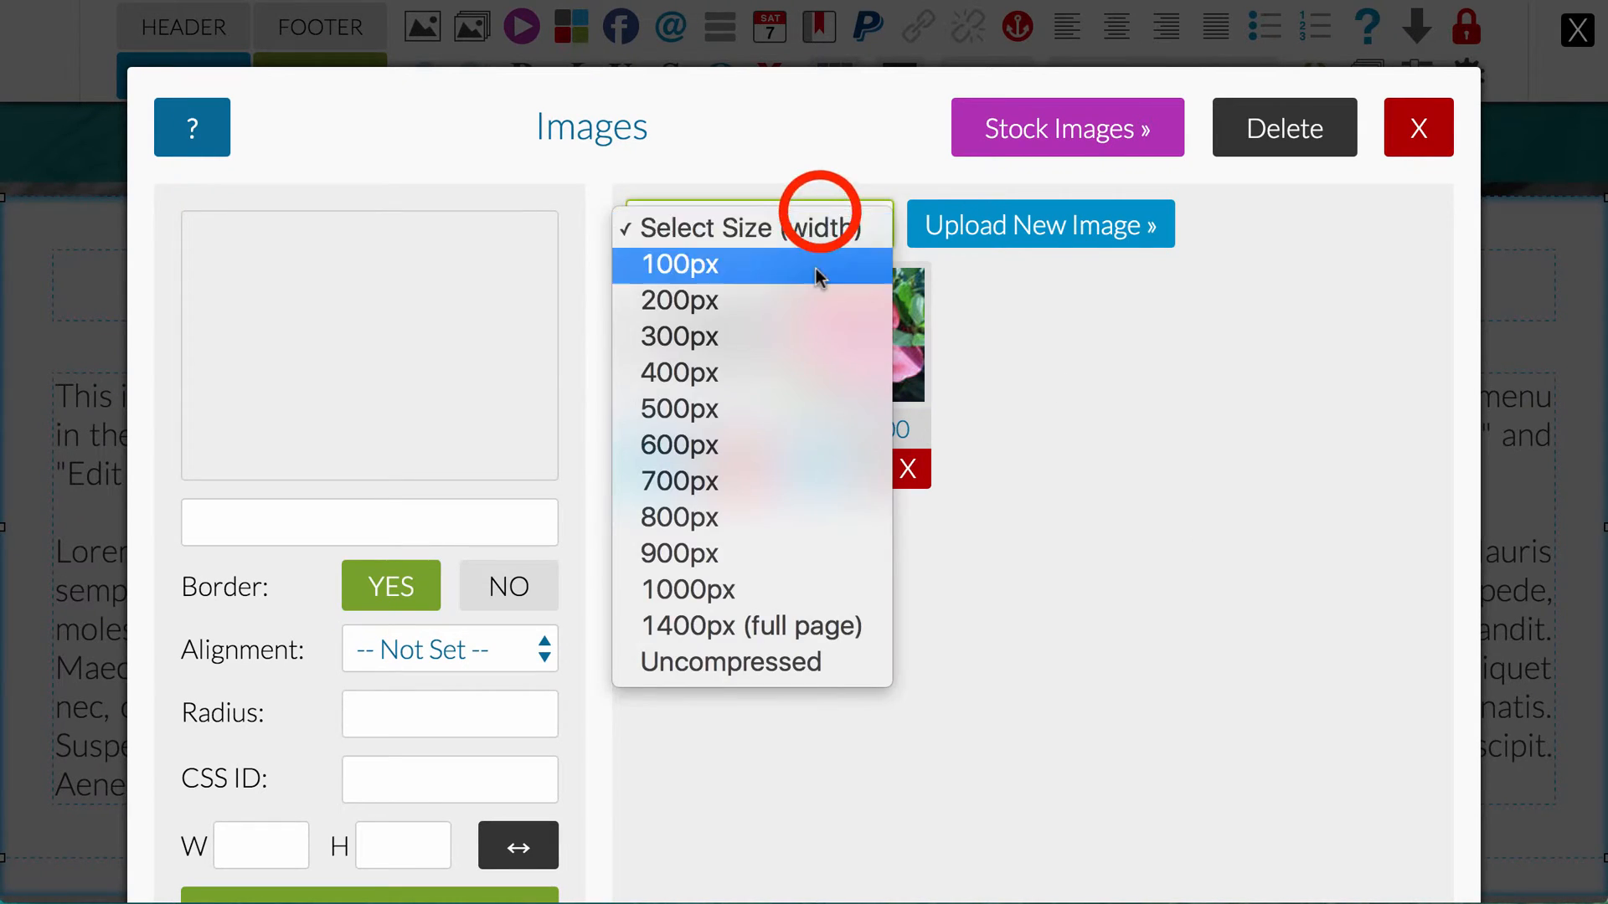
{"action": "left_click", "coordinate": [813, 298]}
{"action": "left_click", "coordinate": [1014, 227]}
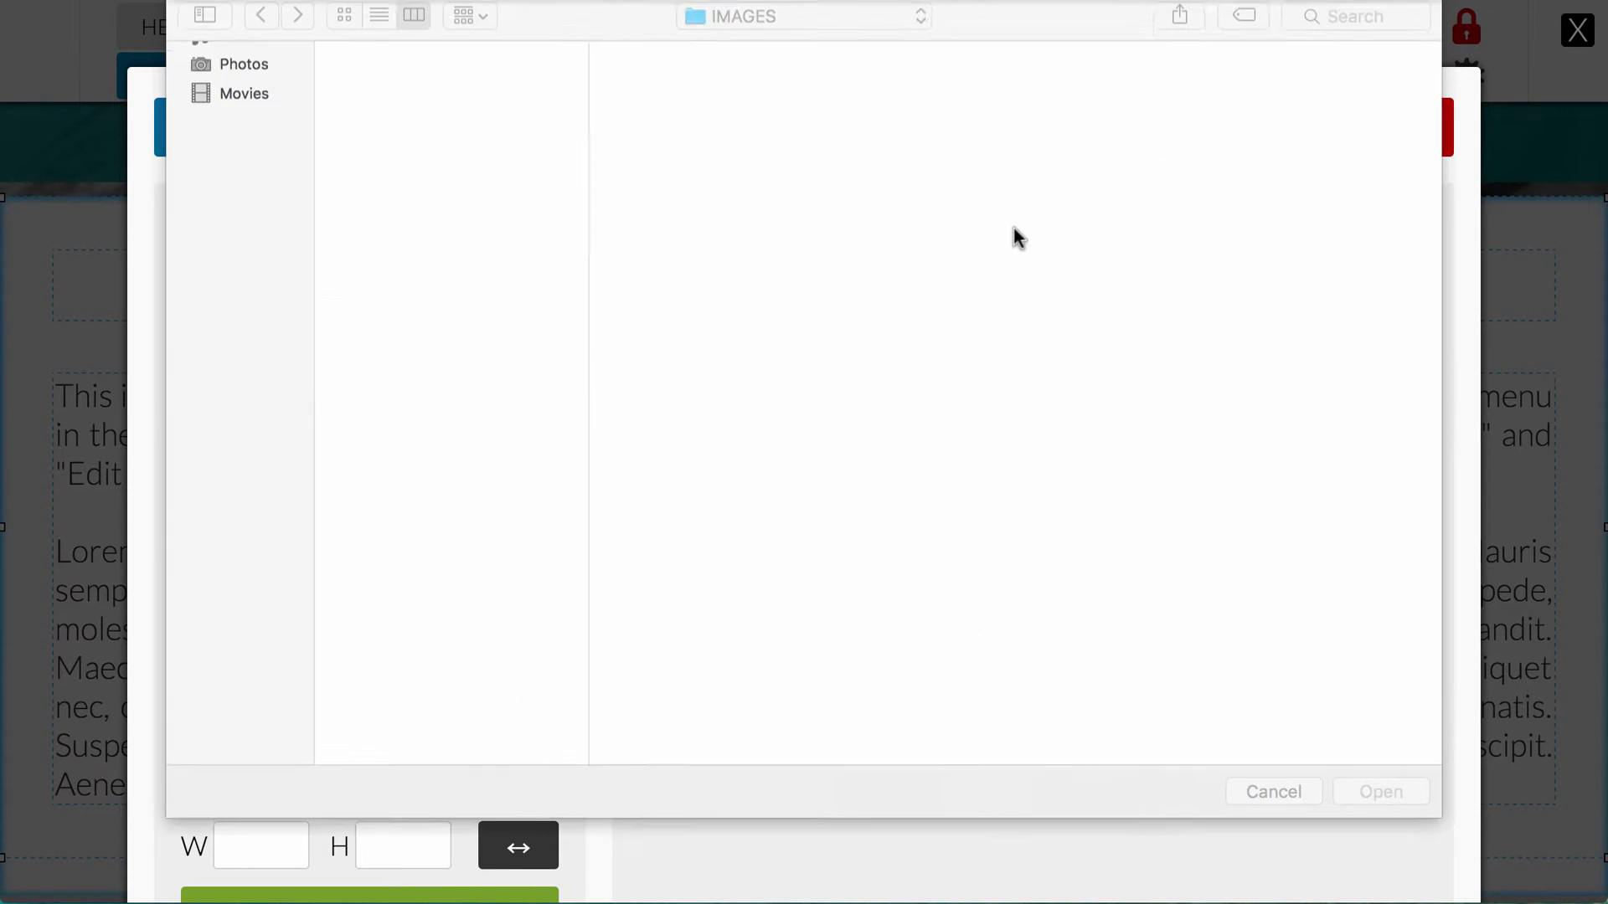
{"action": "left_click", "coordinate": [447, 93]}
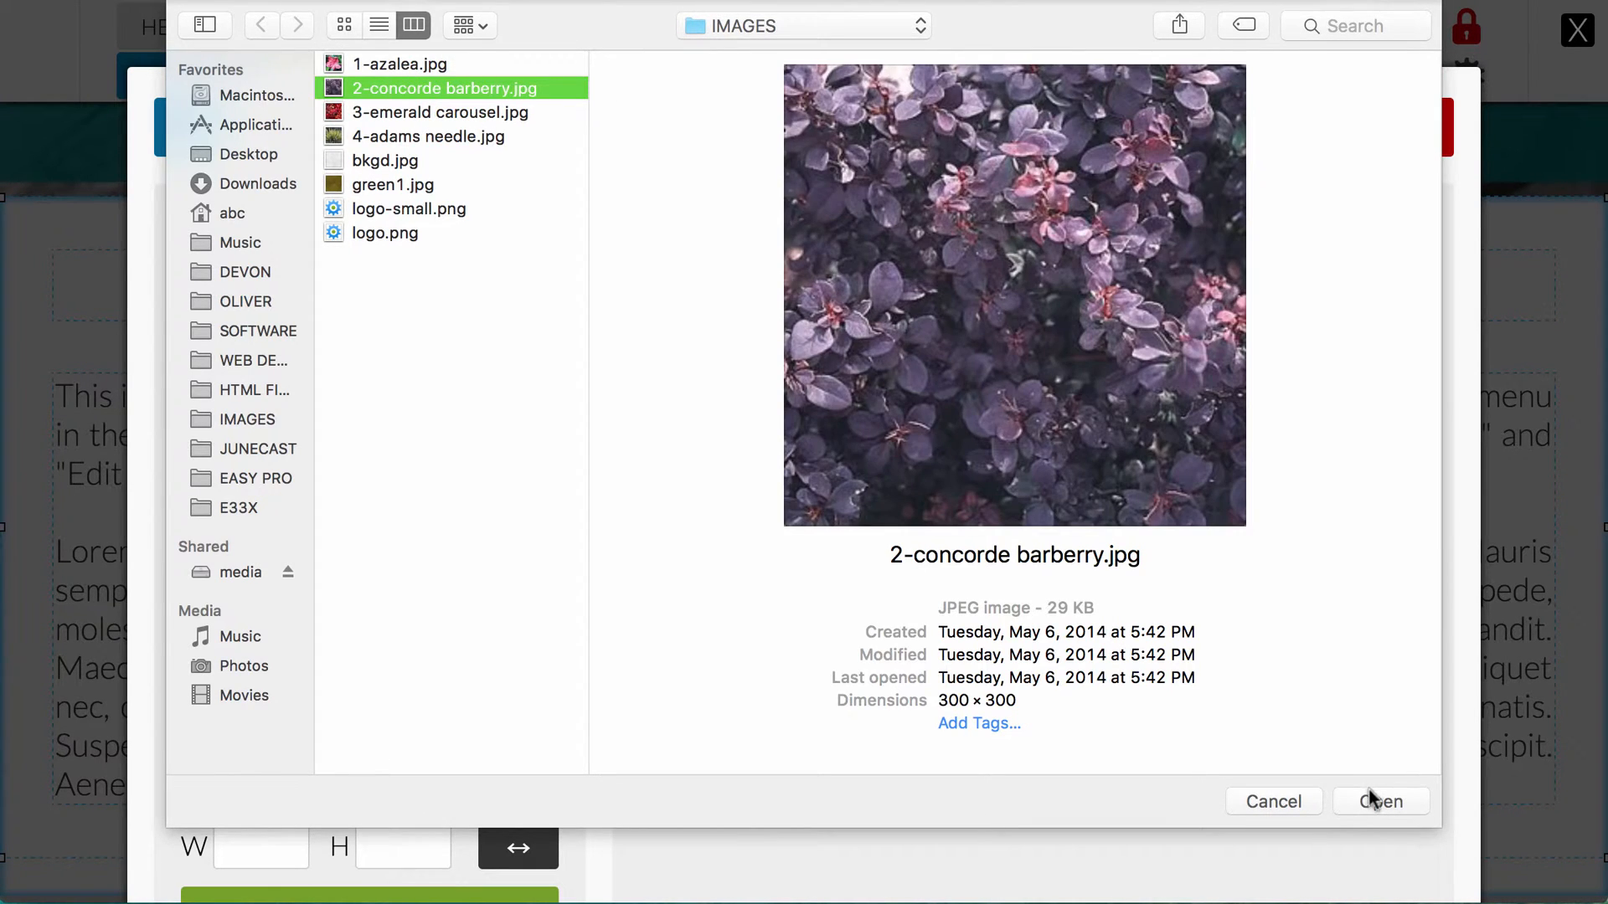
{"action": "left_click", "coordinate": [1373, 797]}
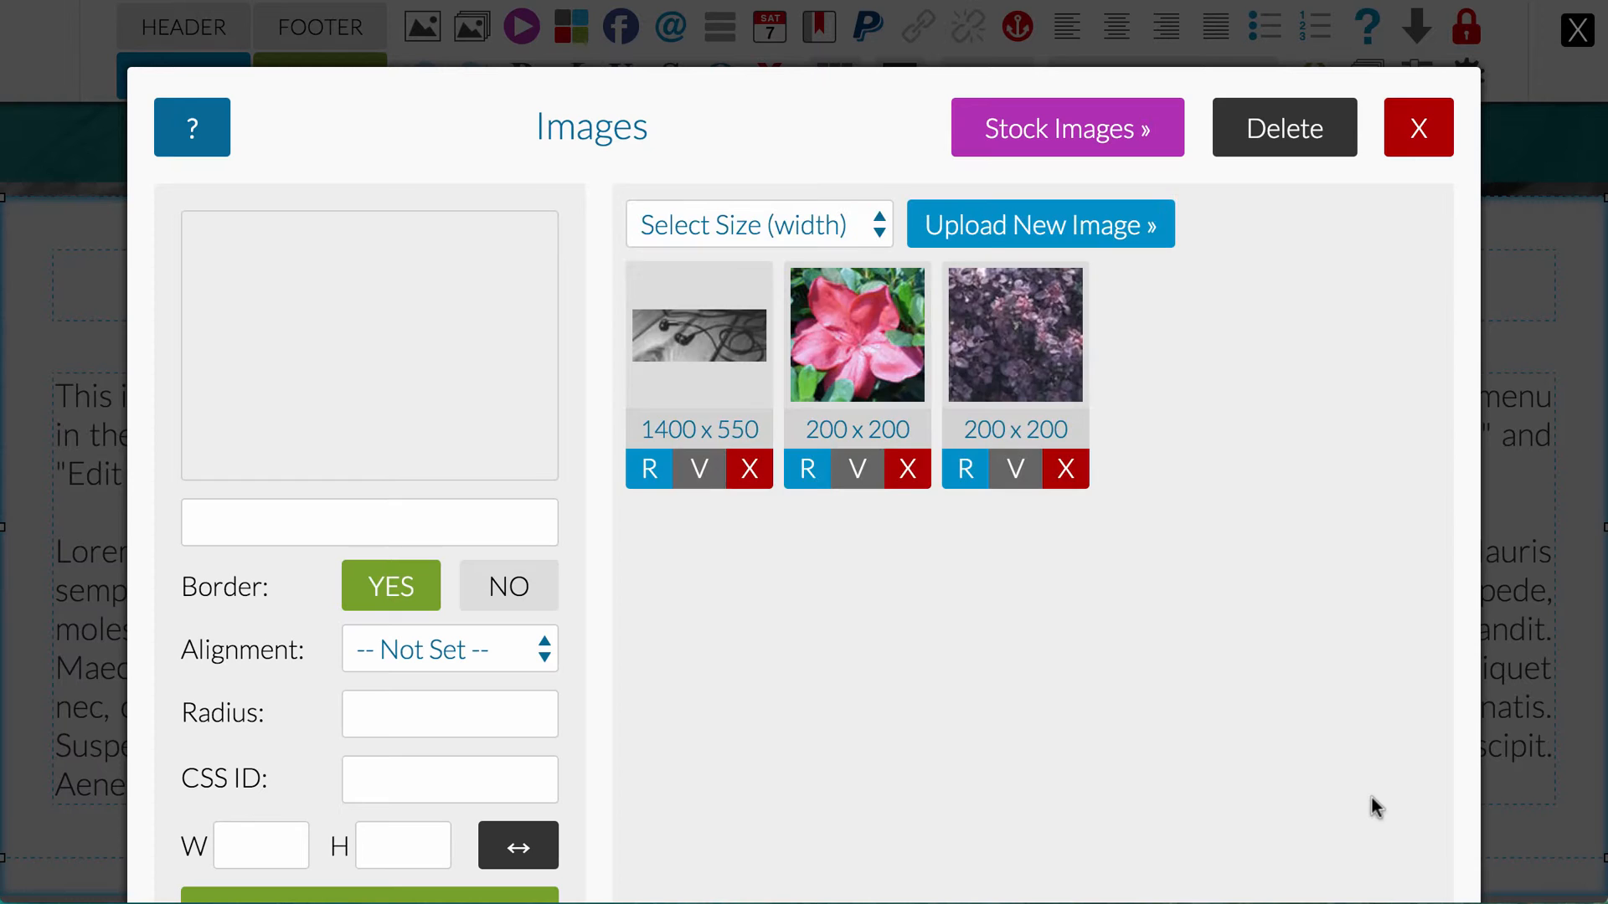
Step: Upload 3-emerald carousel.jpg to the image library at a width of 200px
{"action": "left_click", "coordinate": [873, 226]}
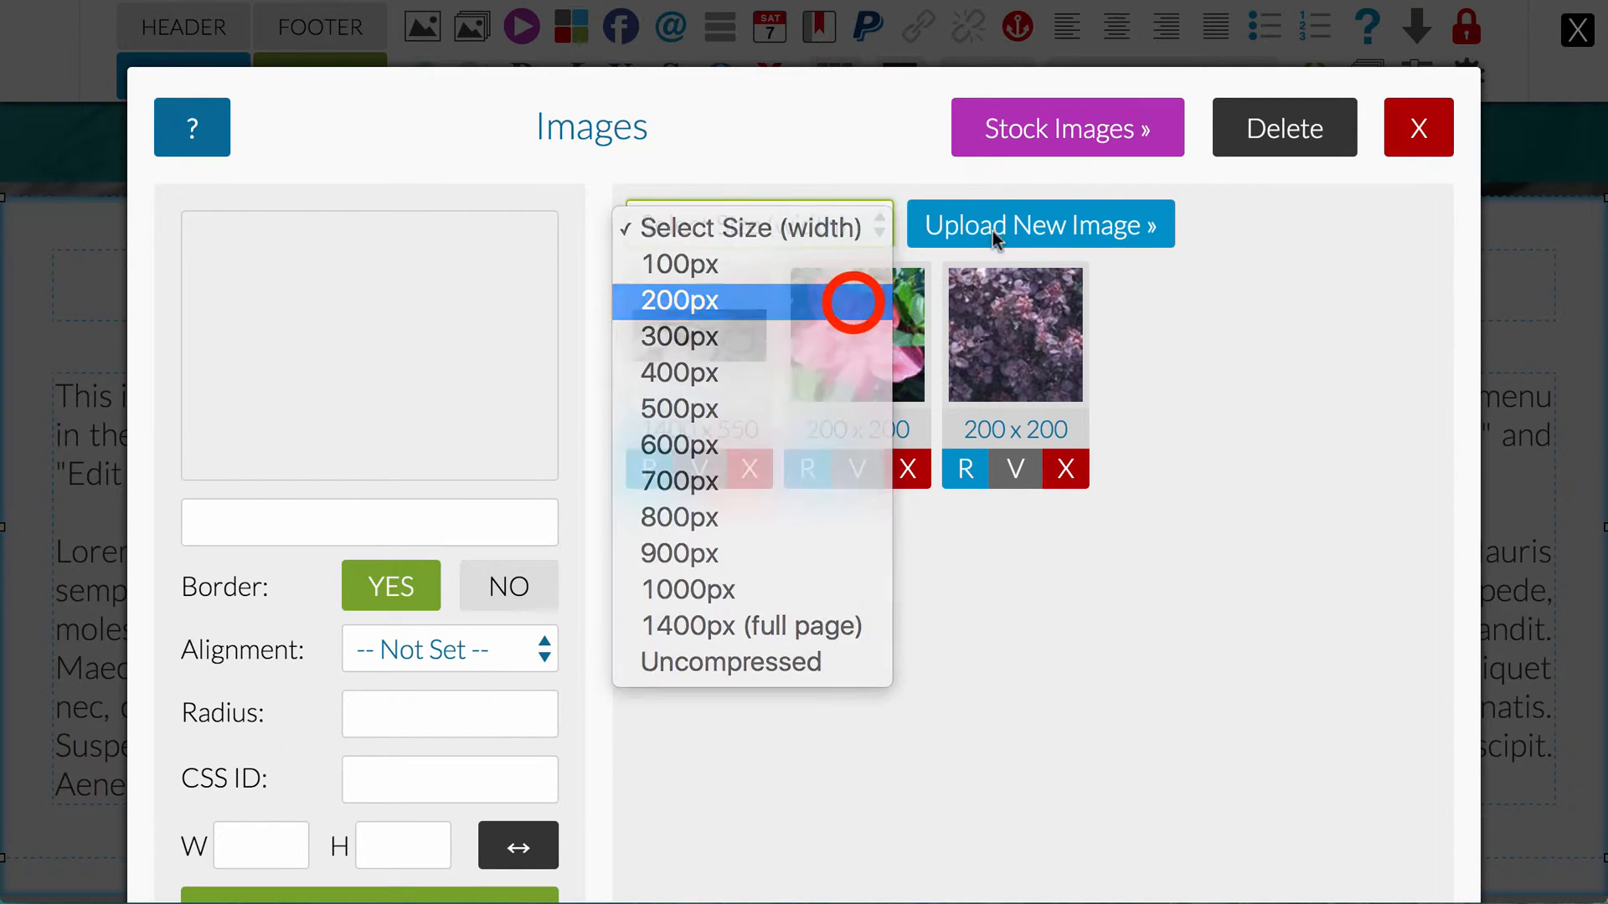
{"action": "left_click", "coordinate": [851, 297]}
{"action": "left_click", "coordinate": [1000, 224]}
{"action": "left_click", "coordinate": [459, 110]}
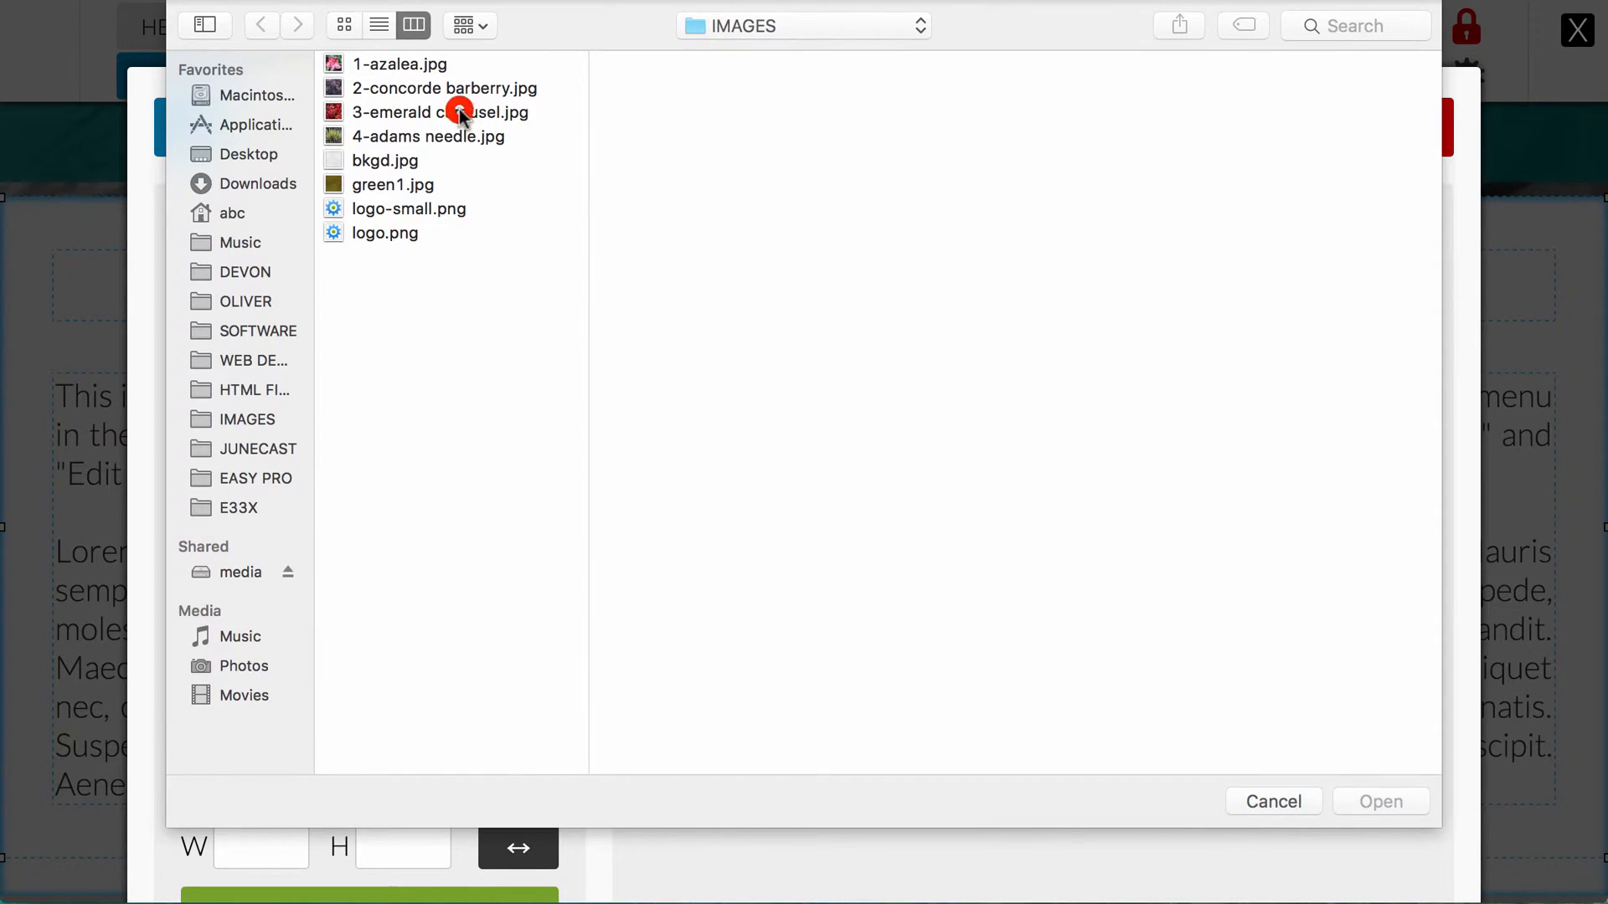
{"action": "left_click", "coordinate": [1361, 802]}
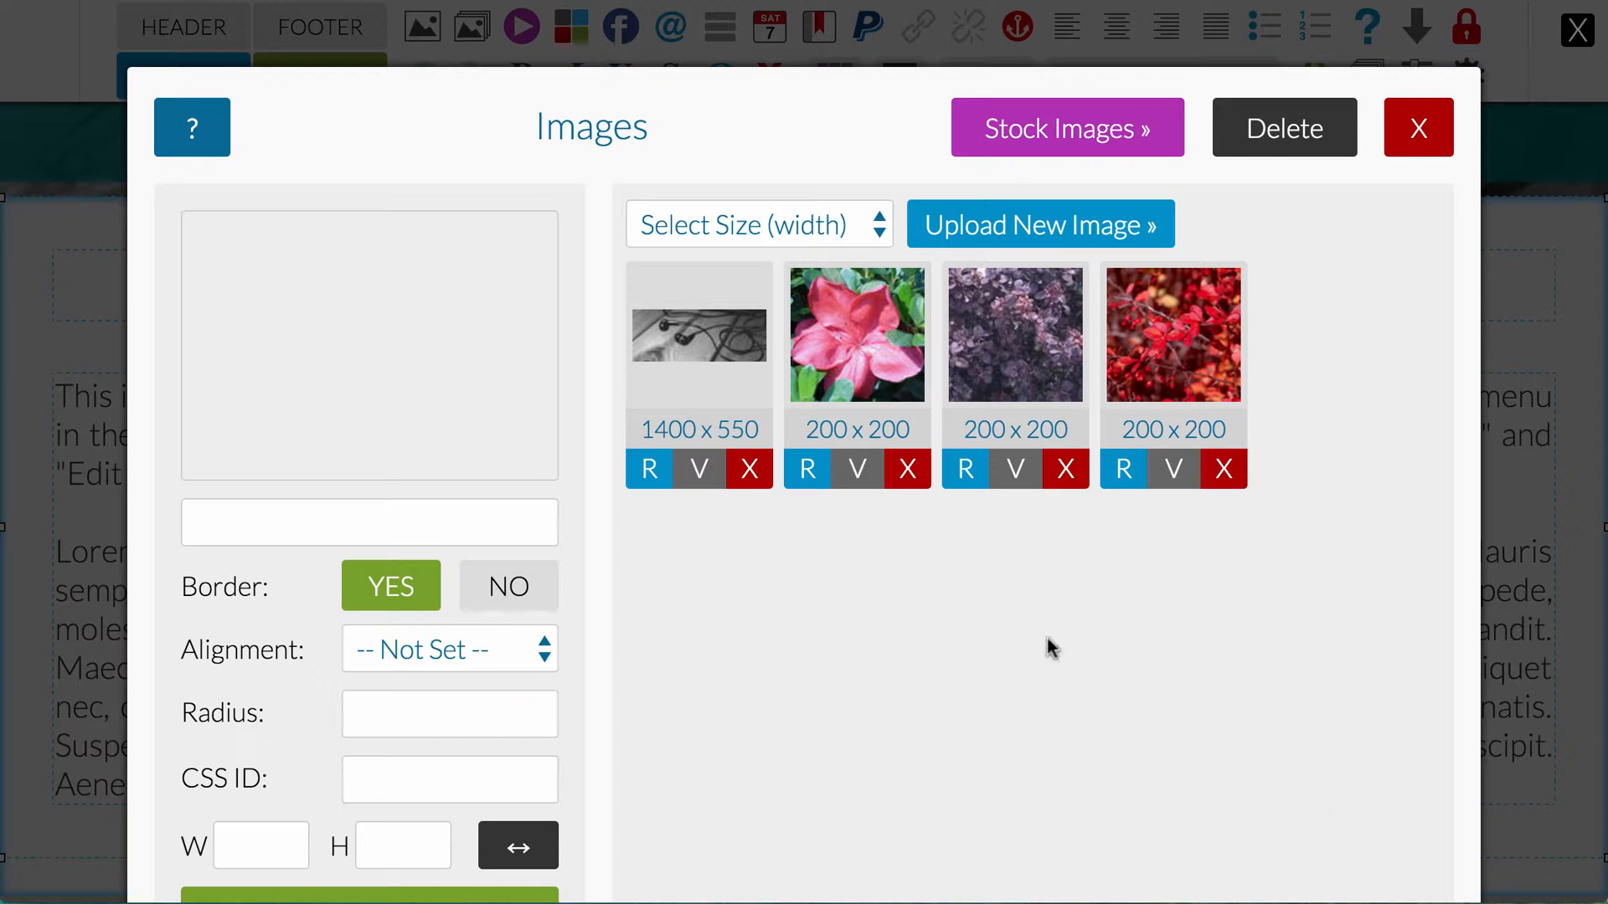
Step: Insert the uploaded azalea image at the start of the page's body text
{"action": "left_click", "coordinate": [871, 348]}
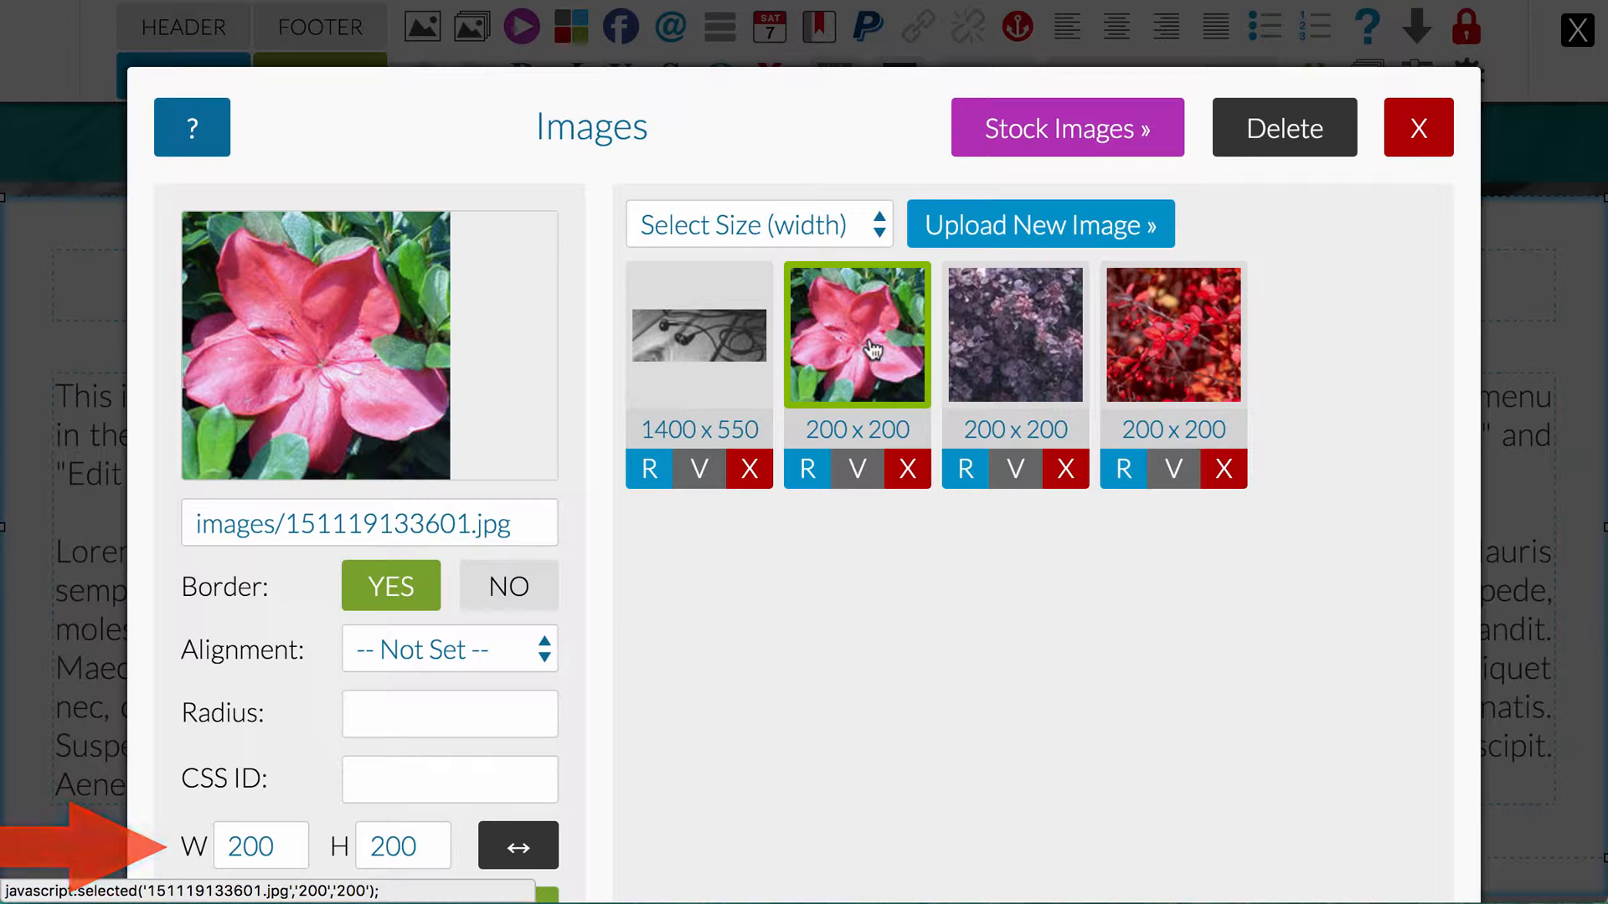
{"action": "scroll", "coordinate": [603, 567], "scroll_direction": "down", "scroll_amount": 3}
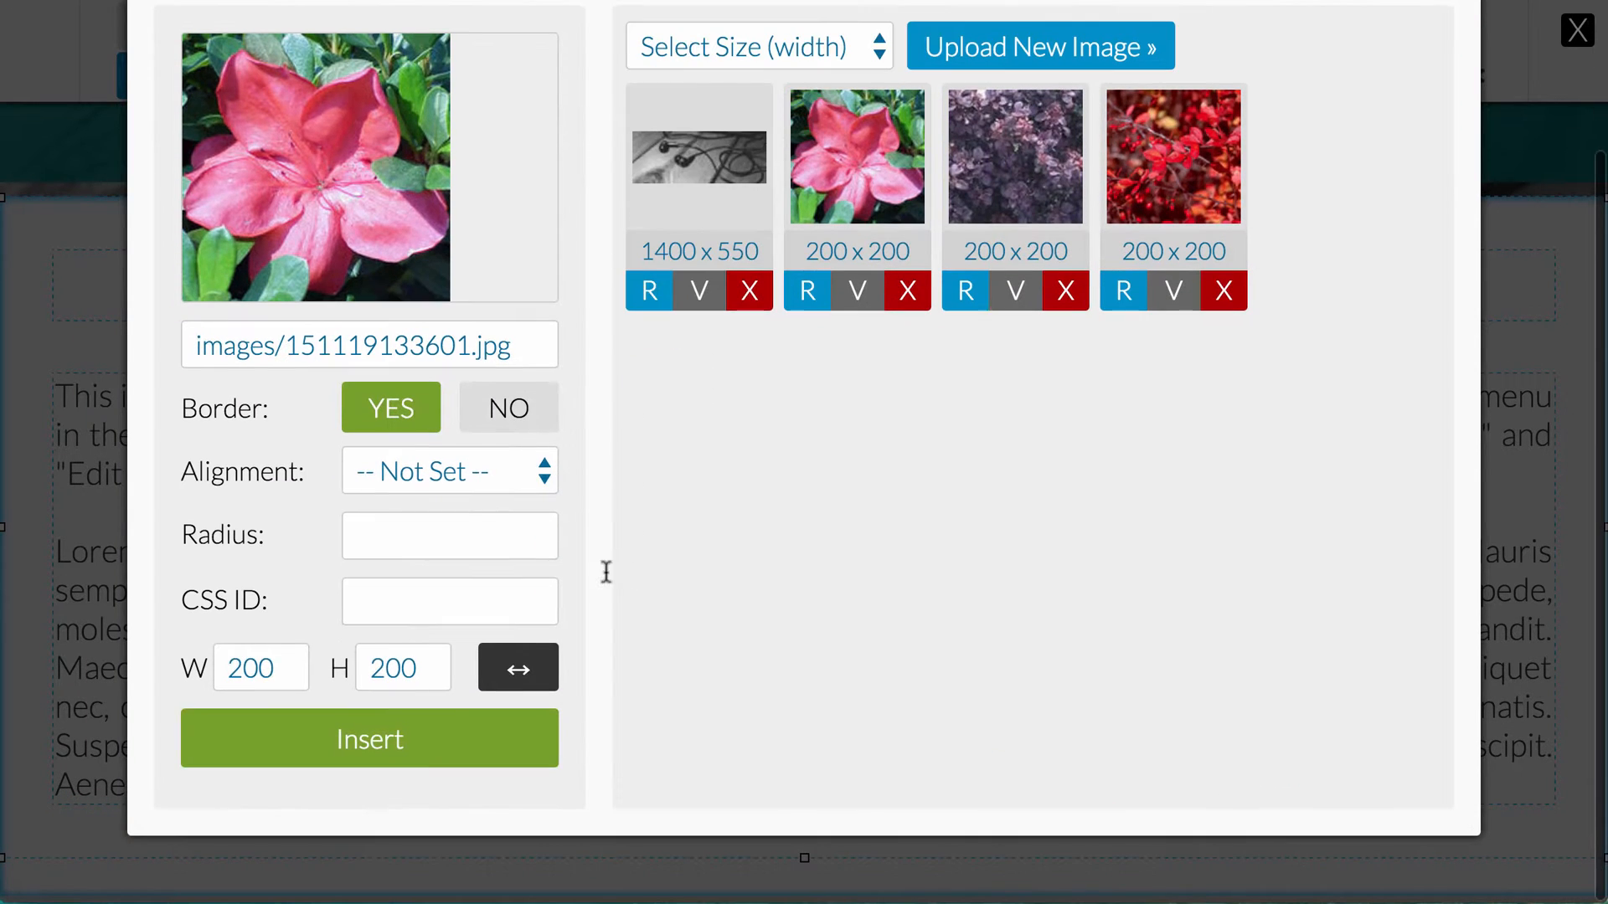
{"action": "left_click", "coordinate": [375, 723]}
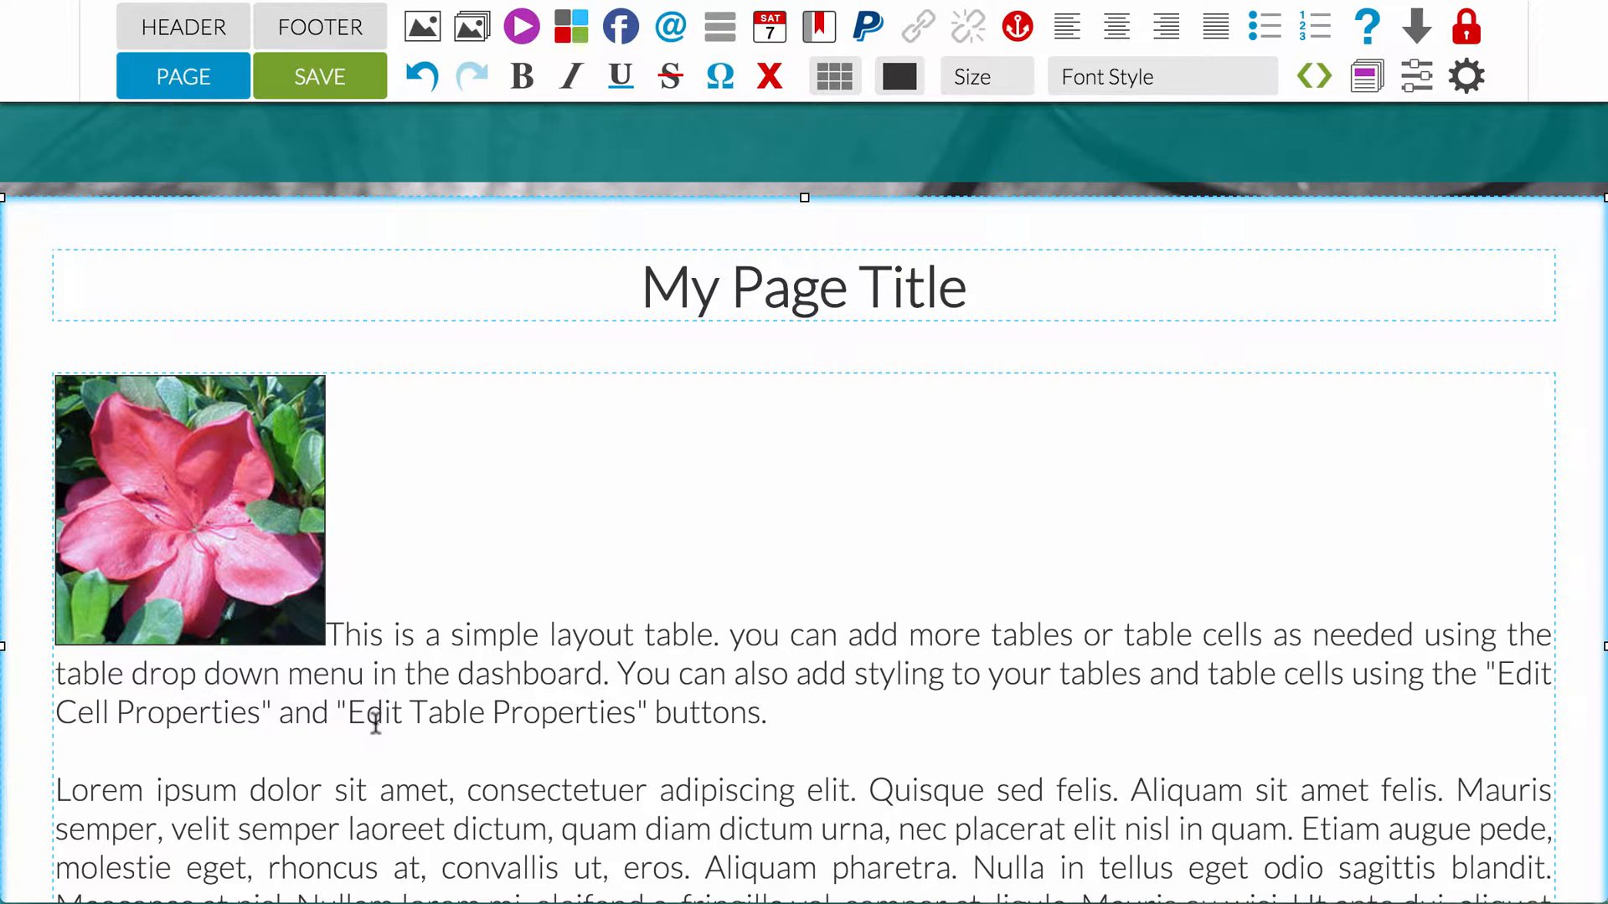
Step: Set the inserted azalea image's alignment to Left and its corner radius to 5px, and update it
{"action": "left_click", "coordinate": [213, 517]}
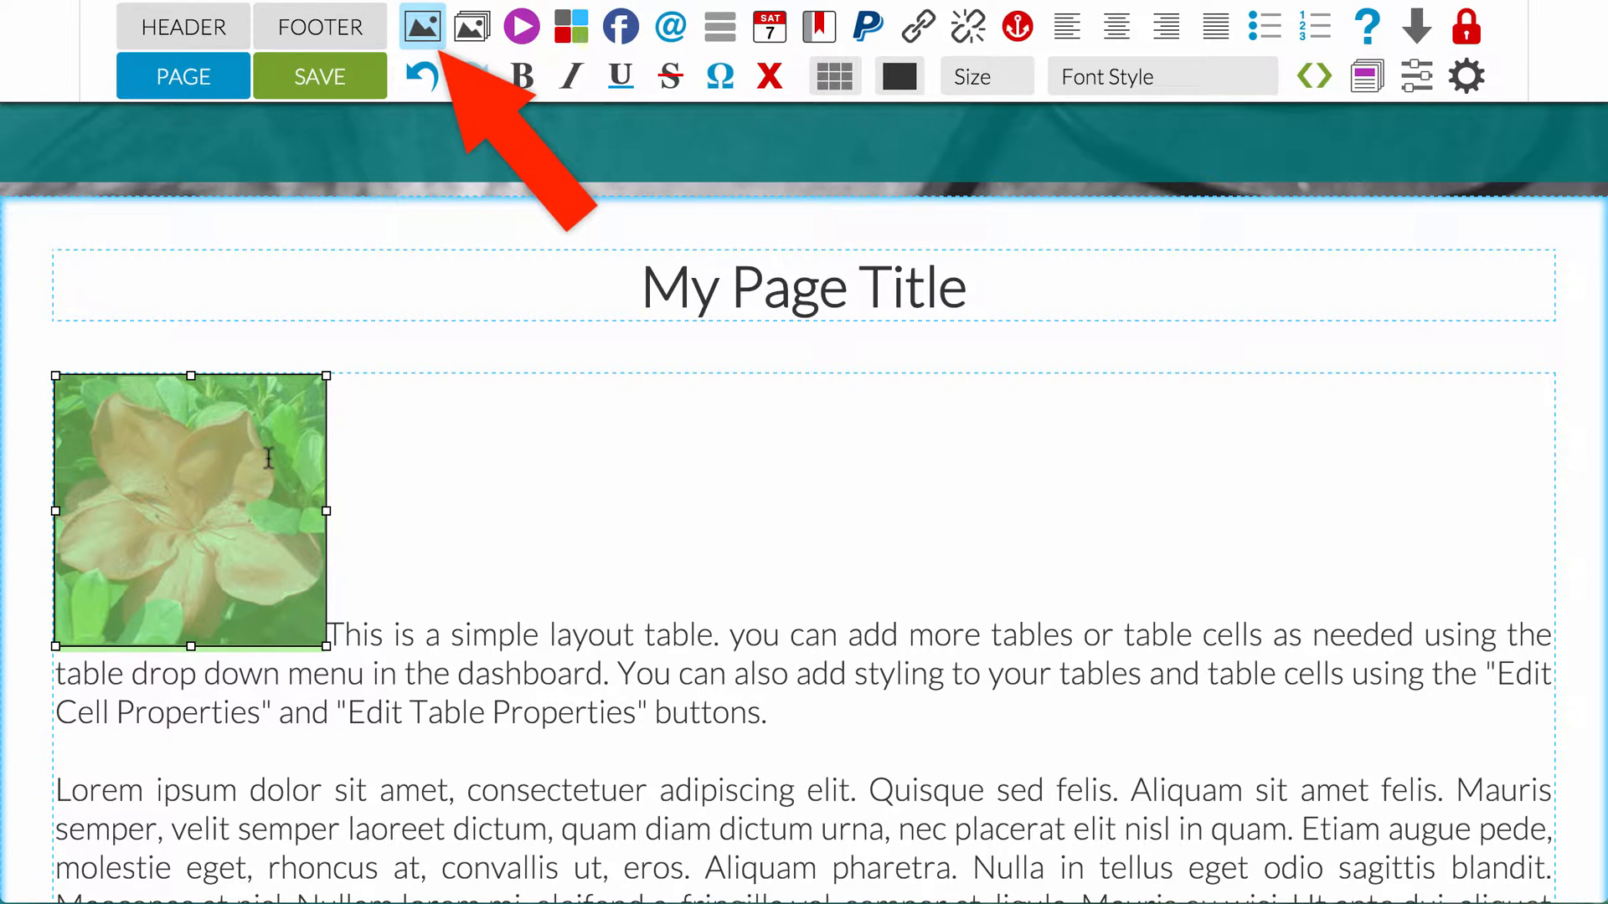
{"action": "left_click", "coordinate": [420, 25]}
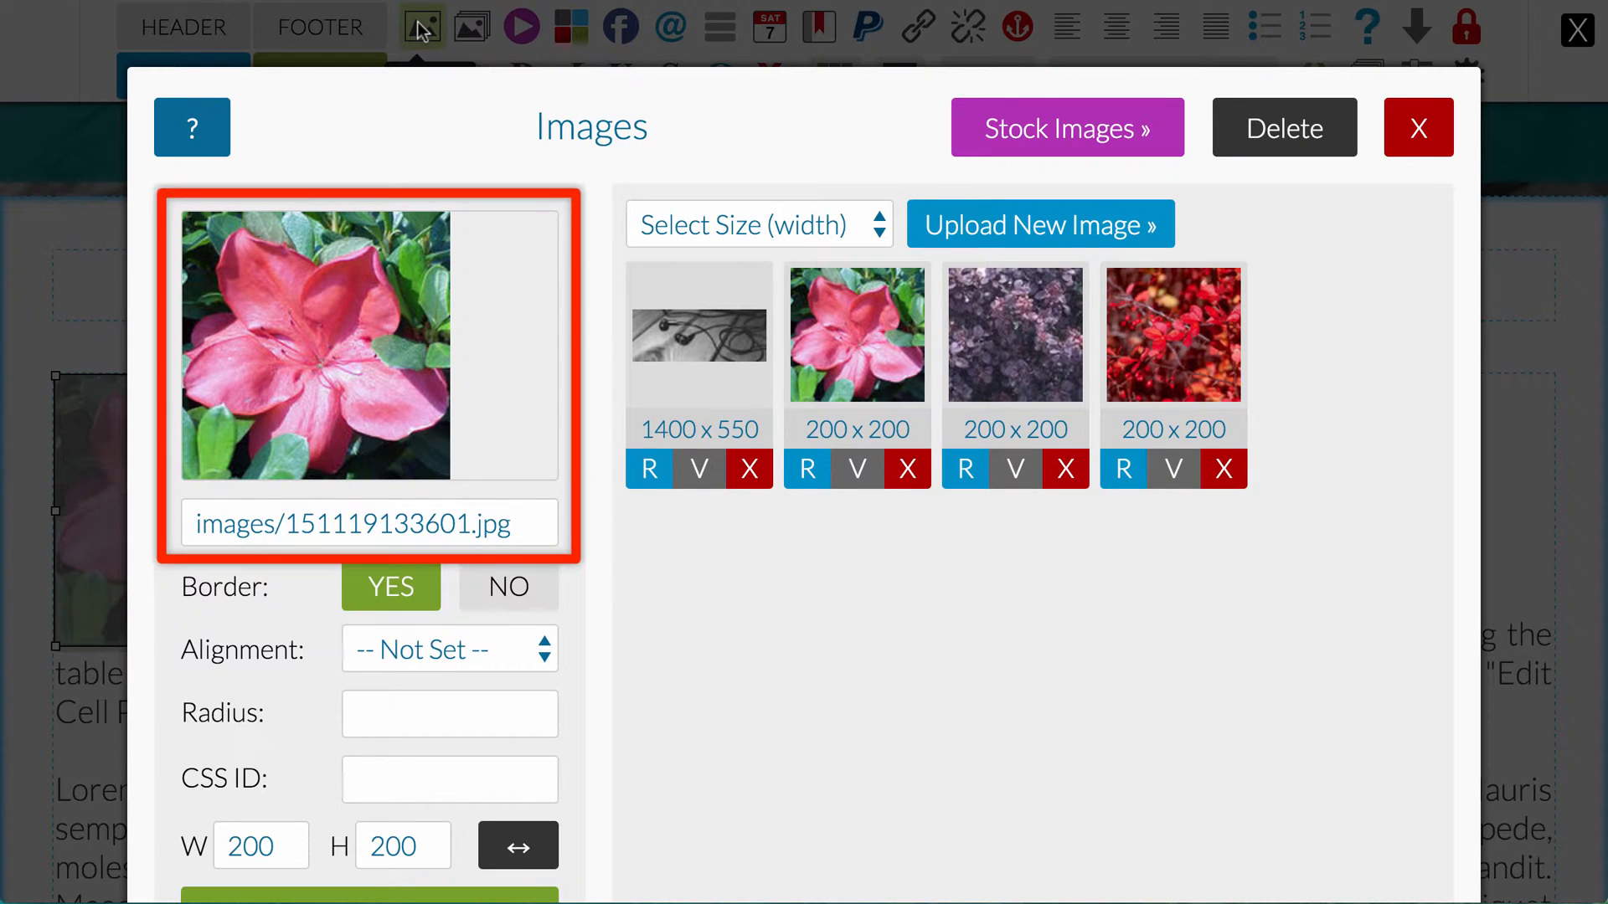
{"action": "left_click", "coordinate": [524, 654]}
{"action": "left_click", "coordinate": [519, 689]}
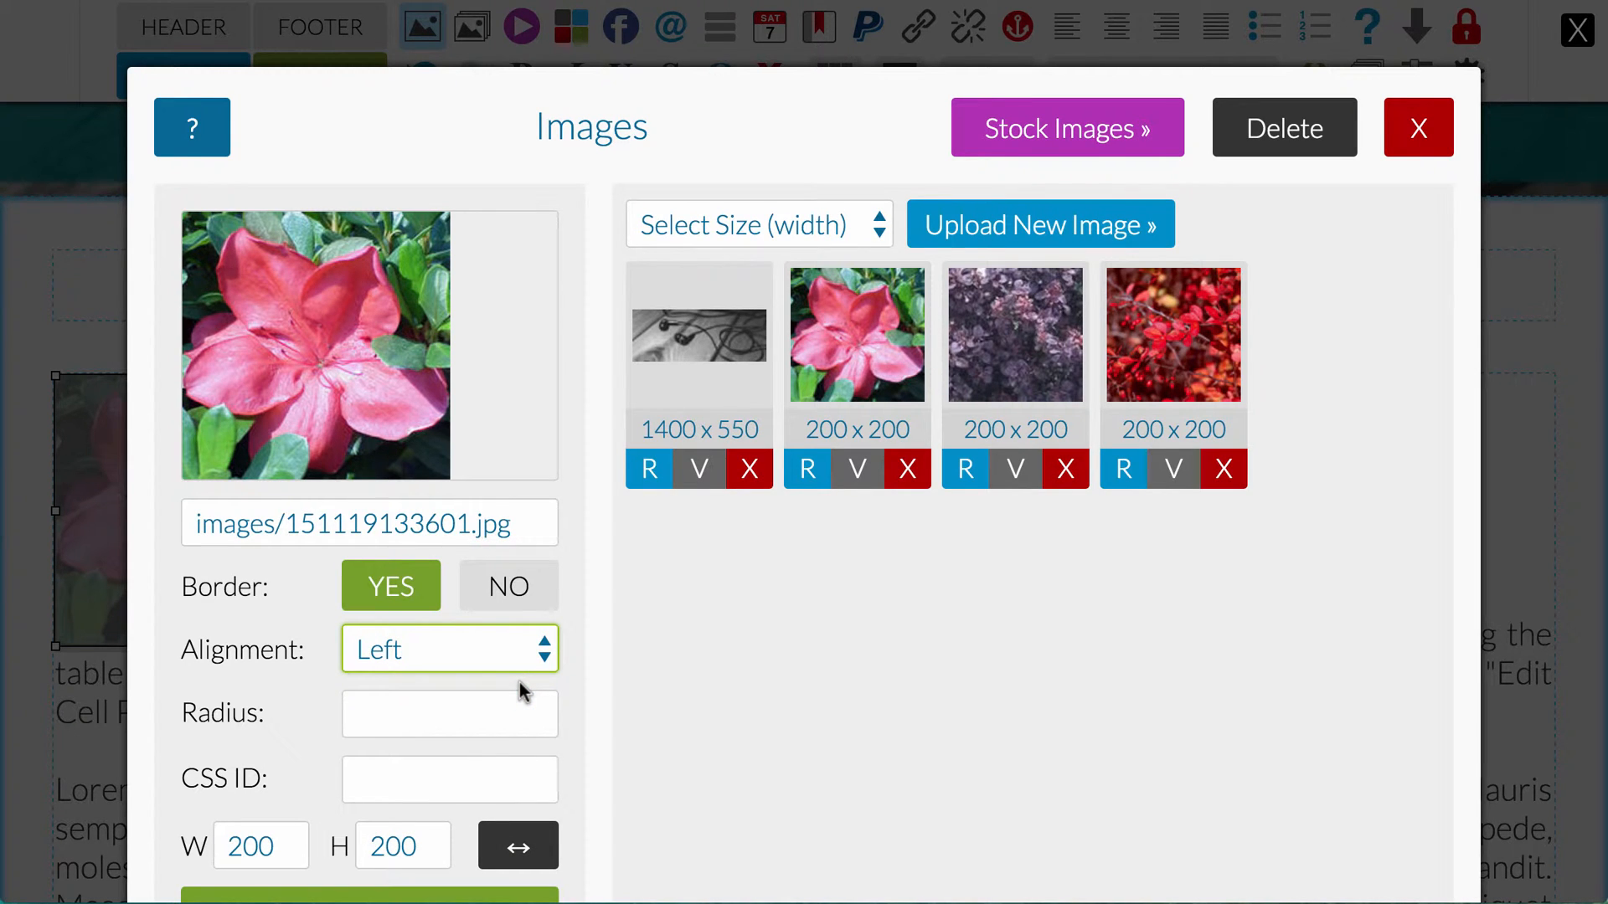
{"action": "scroll", "coordinate": [520, 700], "scroll_direction": "down", "scroll_amount": 3}
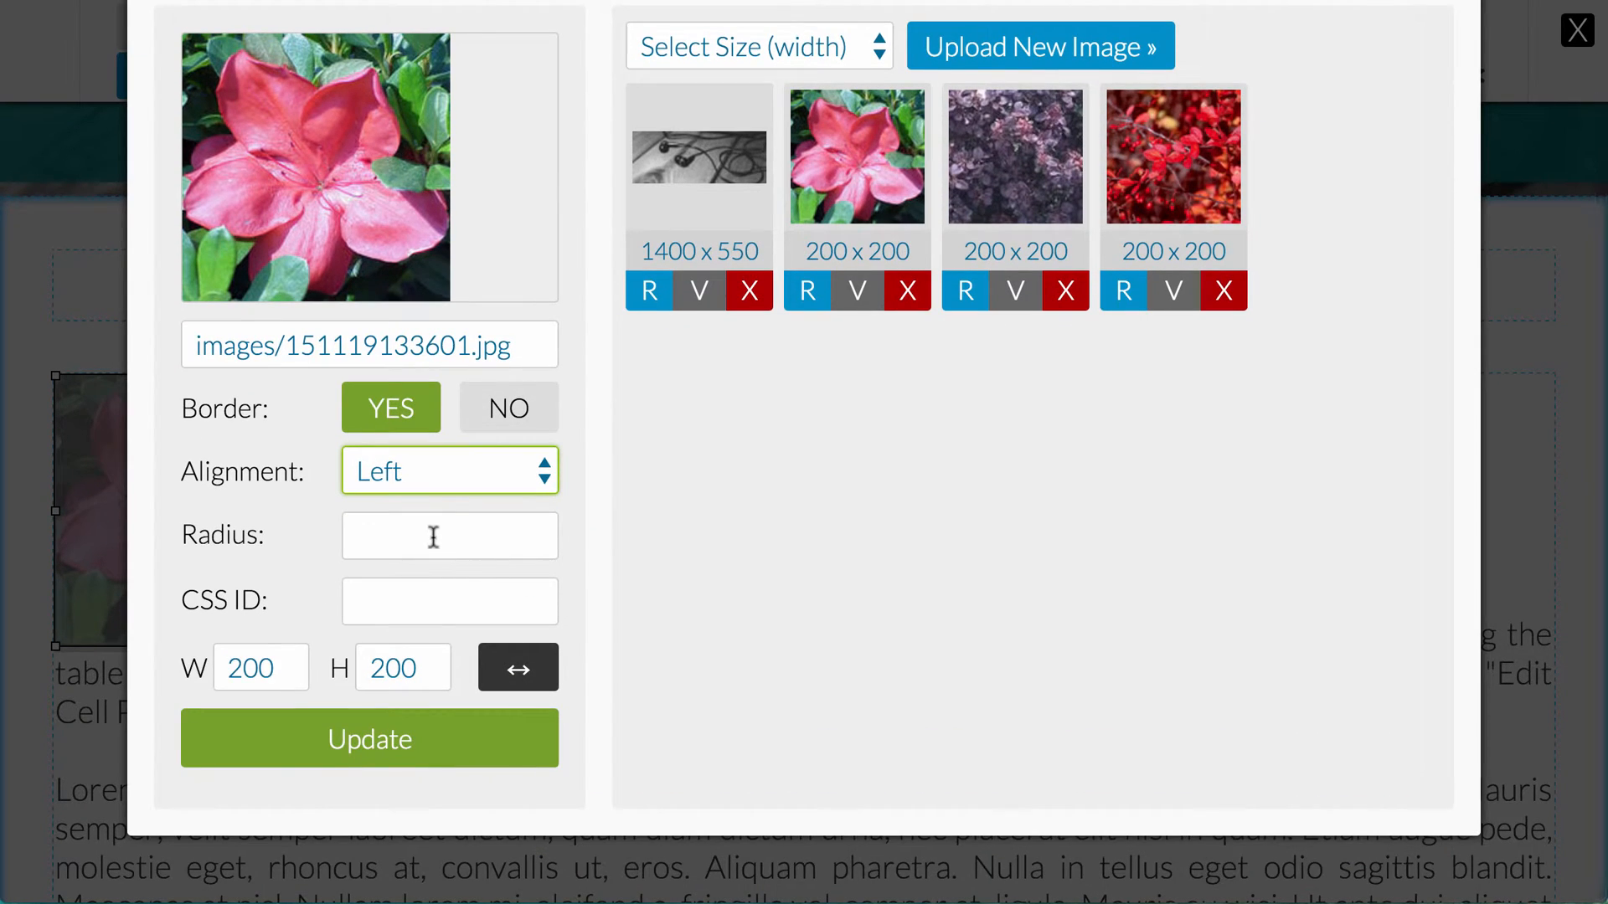
{"action": "left_click", "coordinate": [433, 536]}
{"action": "type", "text": "5"}
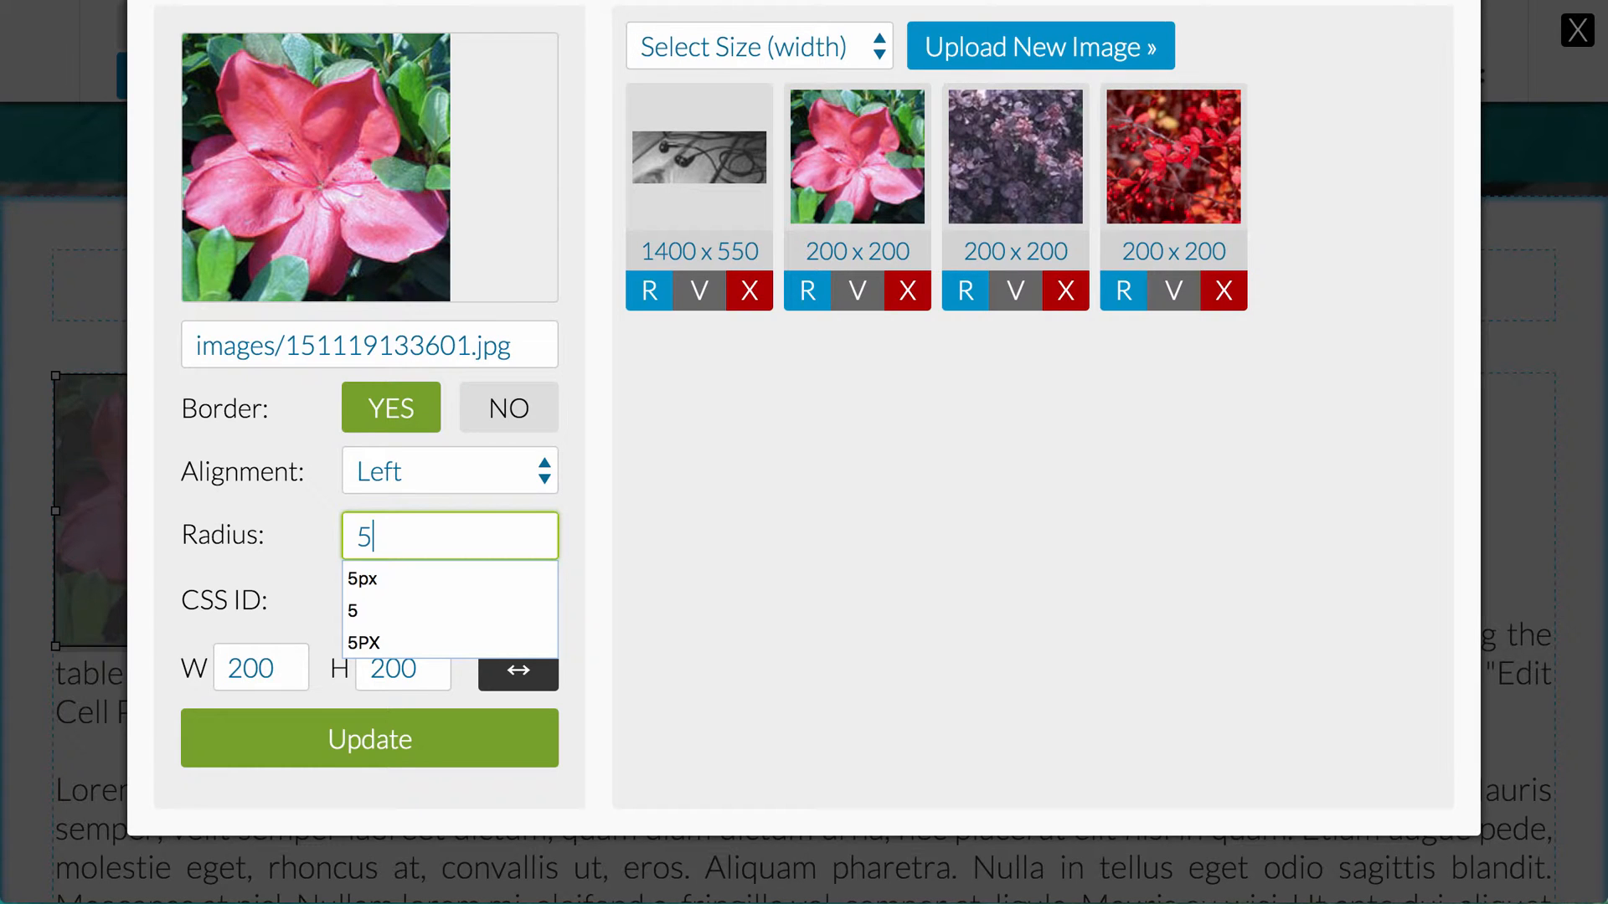
{"action": "type", "text": "px"}
{"action": "left_click", "coordinate": [306, 535]}
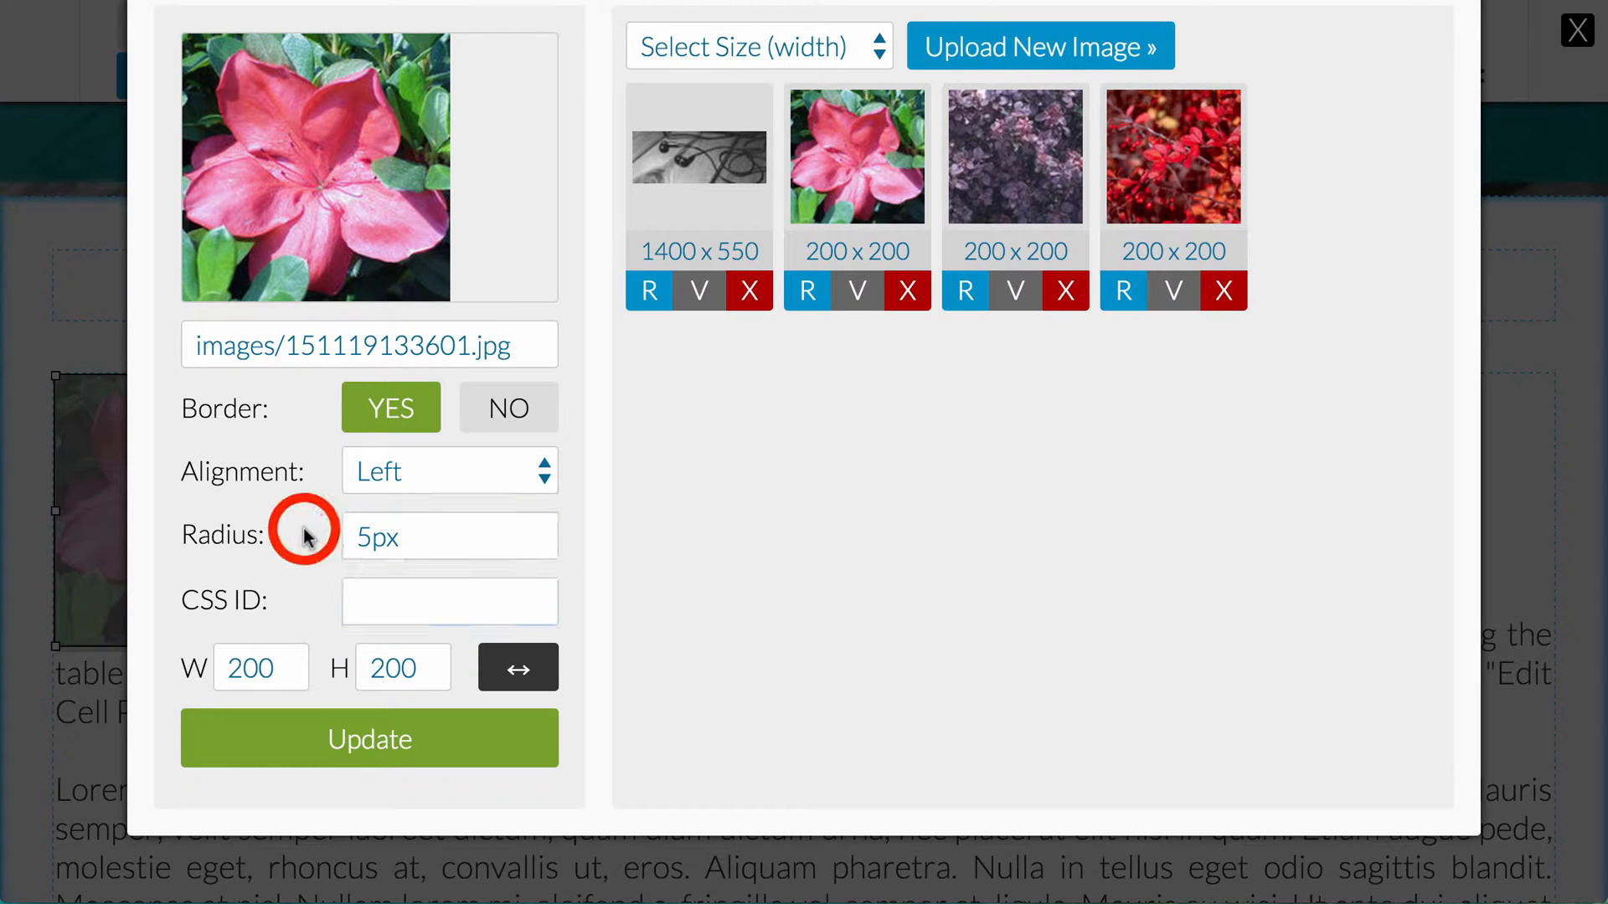
{"action": "left_click", "coordinate": [379, 755]}
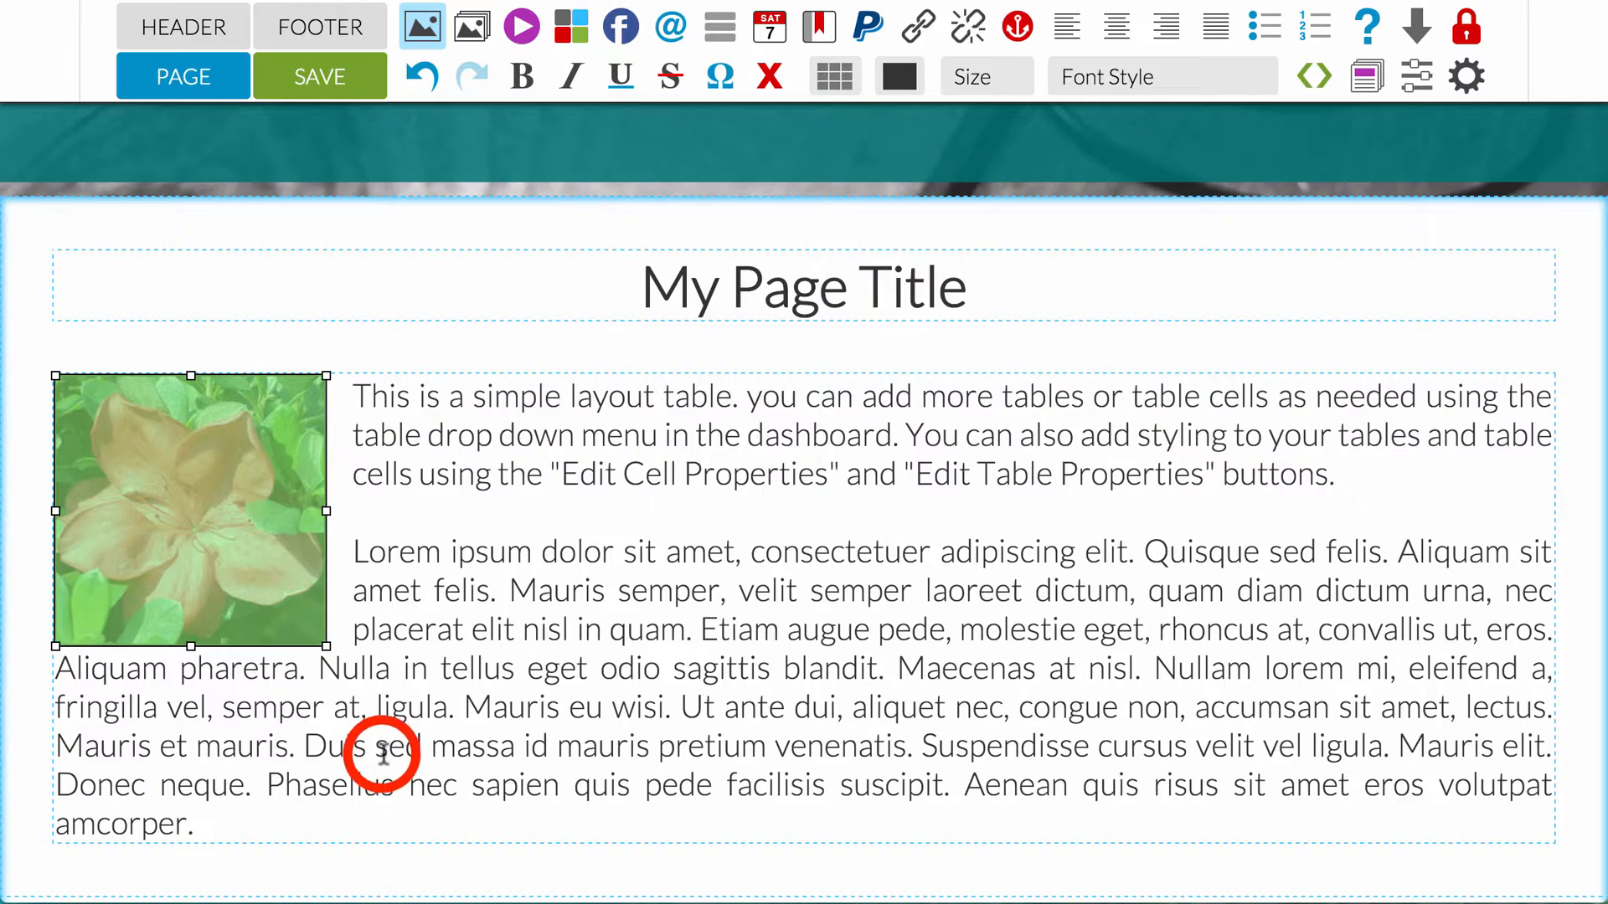
{"action": "left_click", "coordinate": [384, 752]}
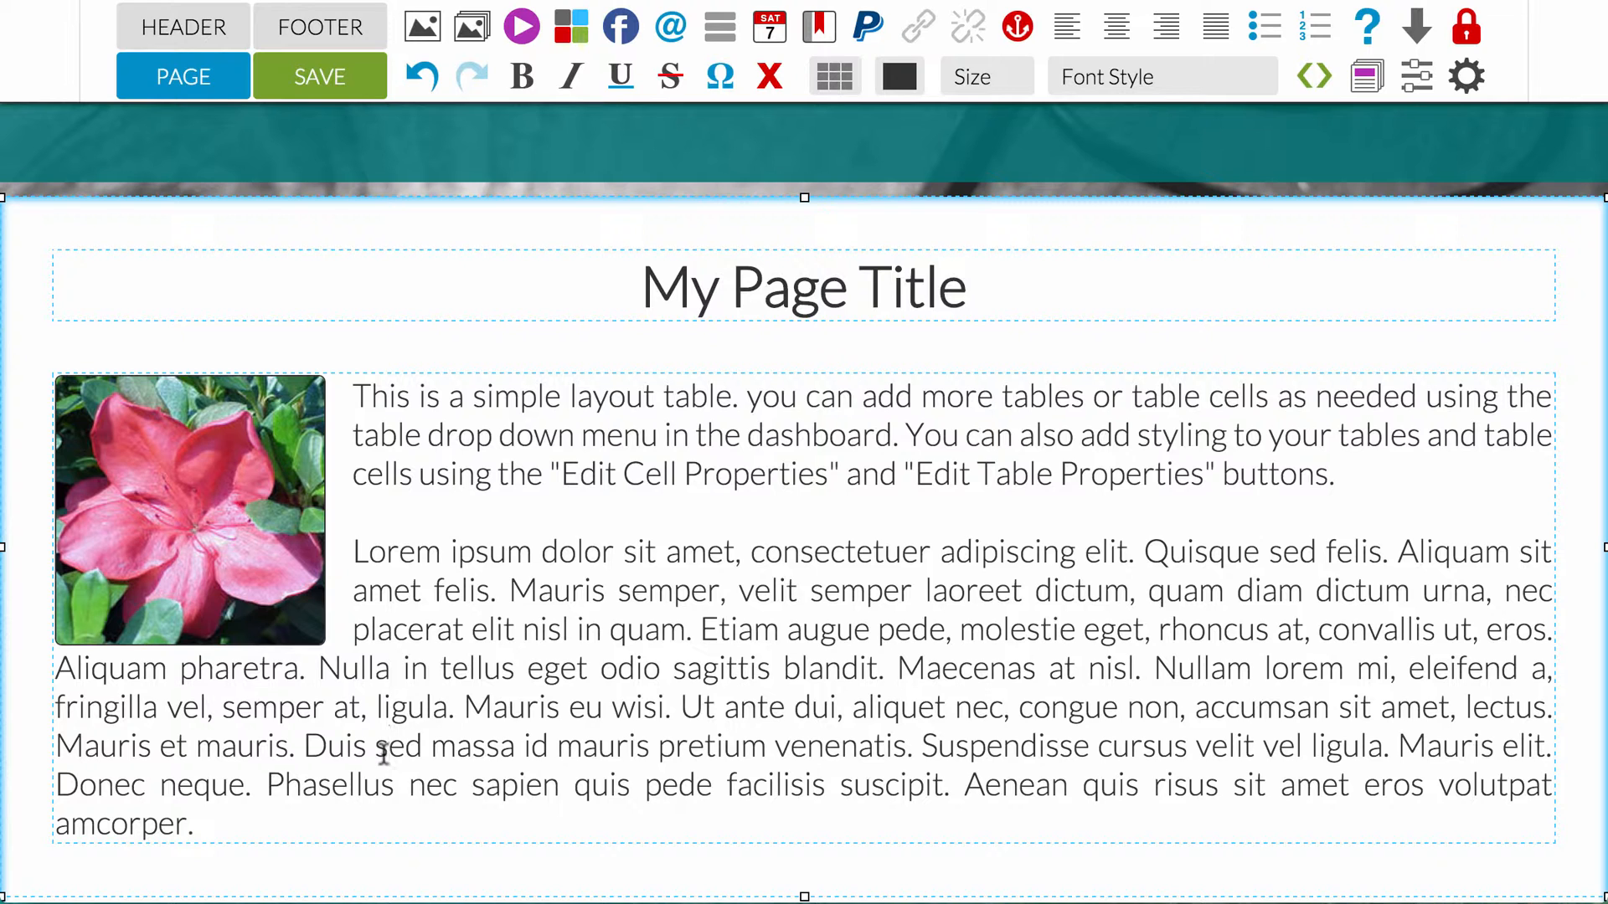
Step: Shrink the azalea image proportionally to about two thirds of its size on the page and save the page
{"action": "left_click", "coordinate": [209, 533]}
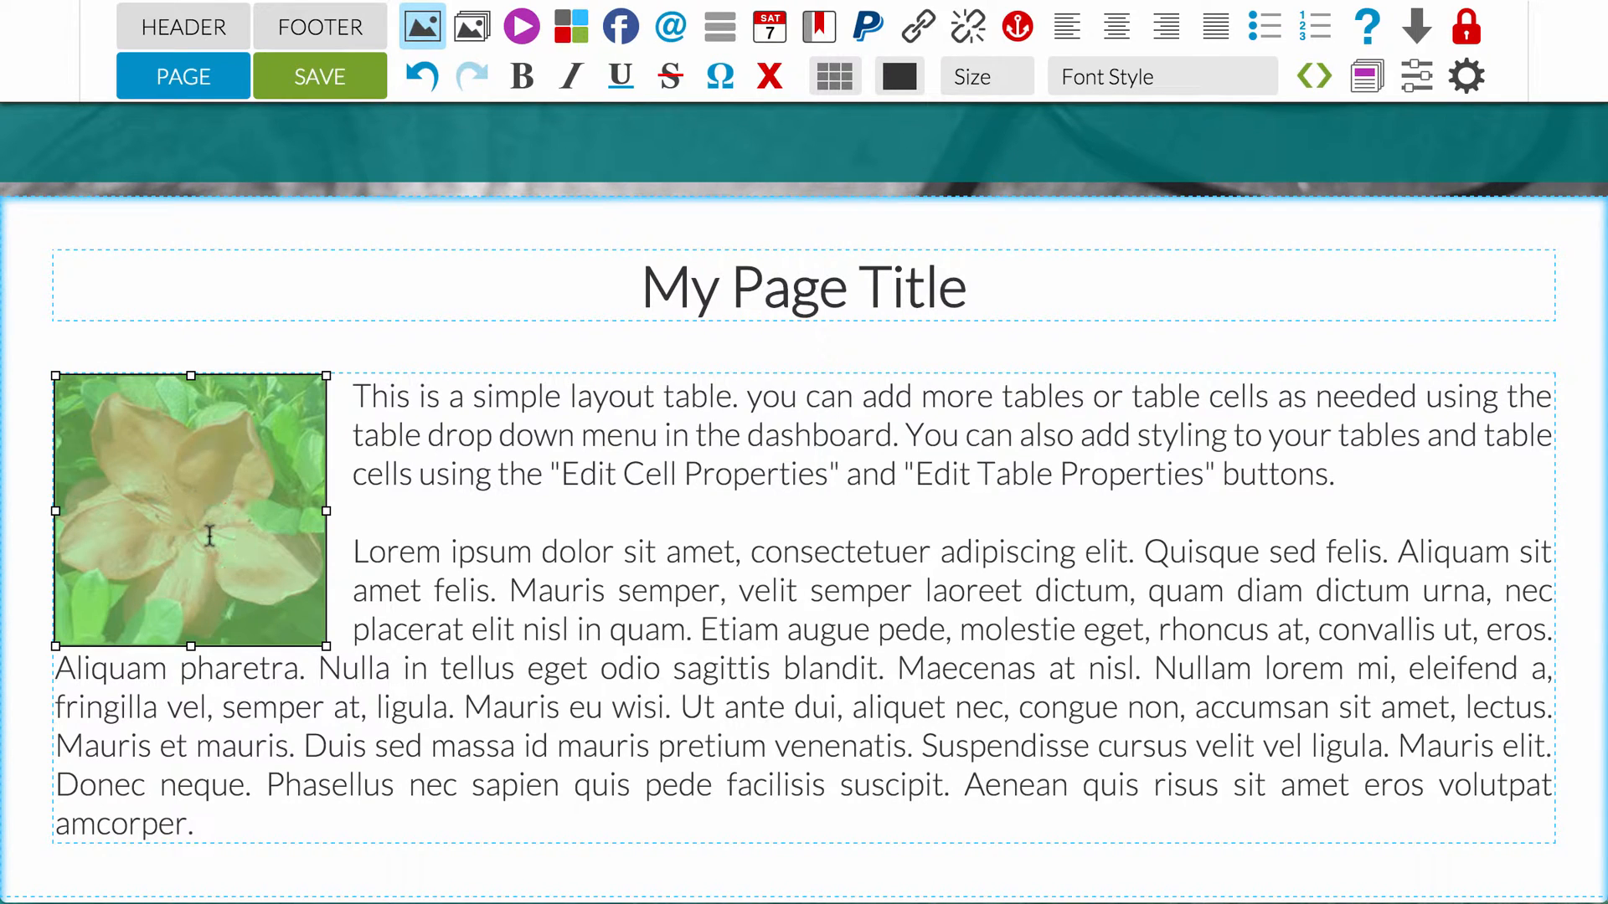
{"action": "mouse_move", "coordinate": [326, 646]}
{"action": "left_mouse_down"}
{"action": "mouse_move", "coordinate": [296, 618]}
{"action": "mouse_move", "coordinate": [325, 617]}
{"action": "left_mouse_up"}
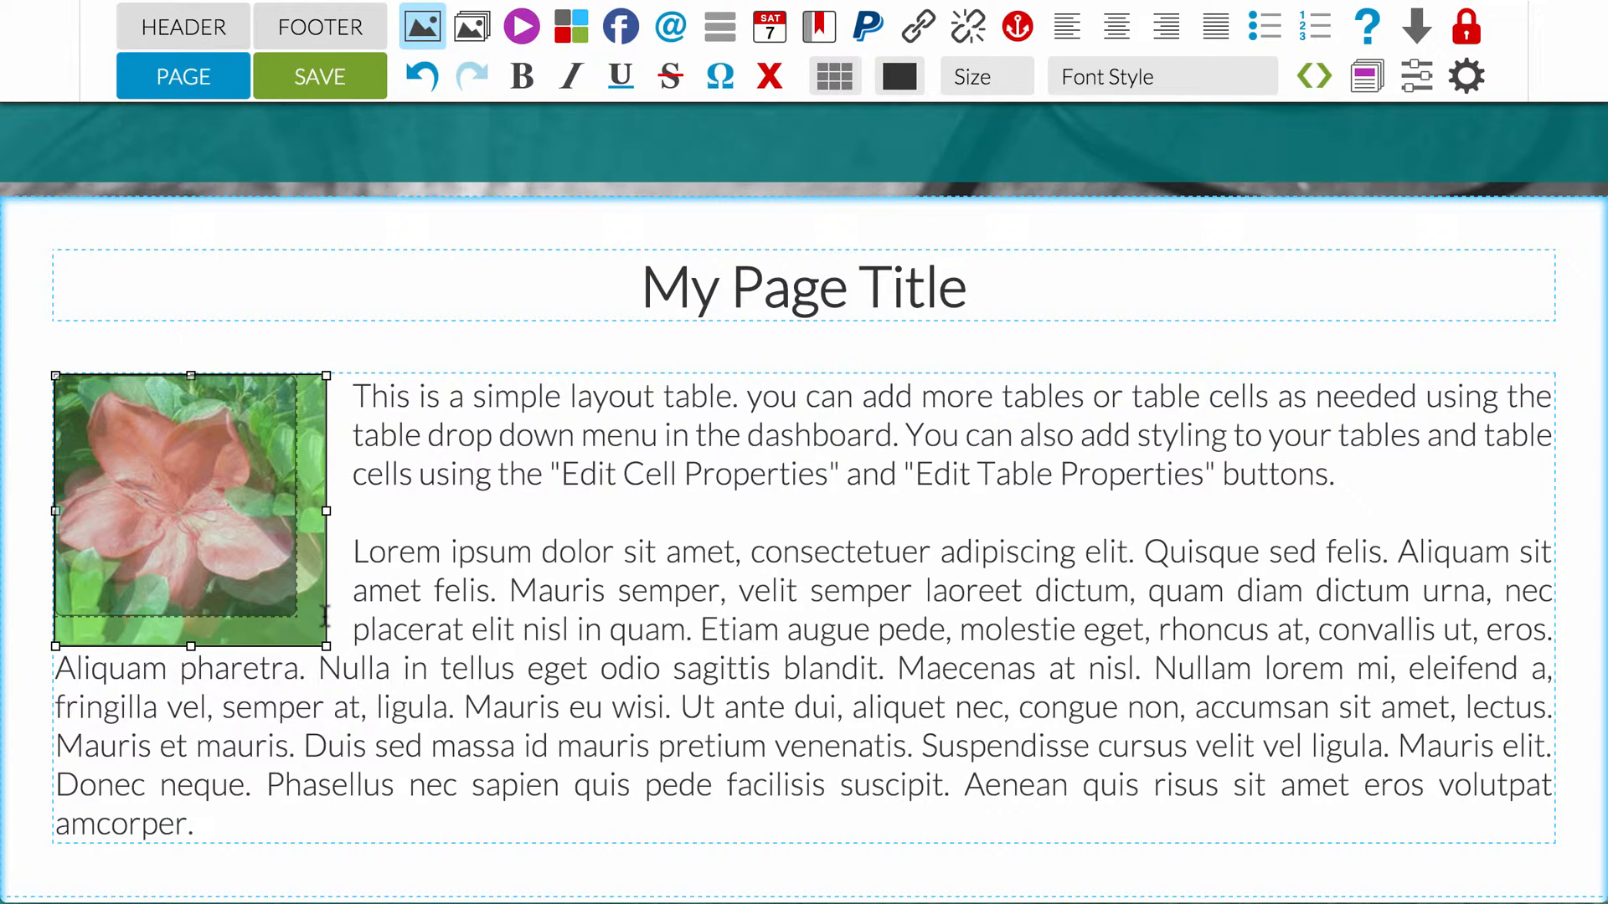
{"action": "left_click_drag", "start_coordinate": [326, 618], "coordinate": [349, 552]}
{"action": "left_click", "coordinate": [542, 861]}
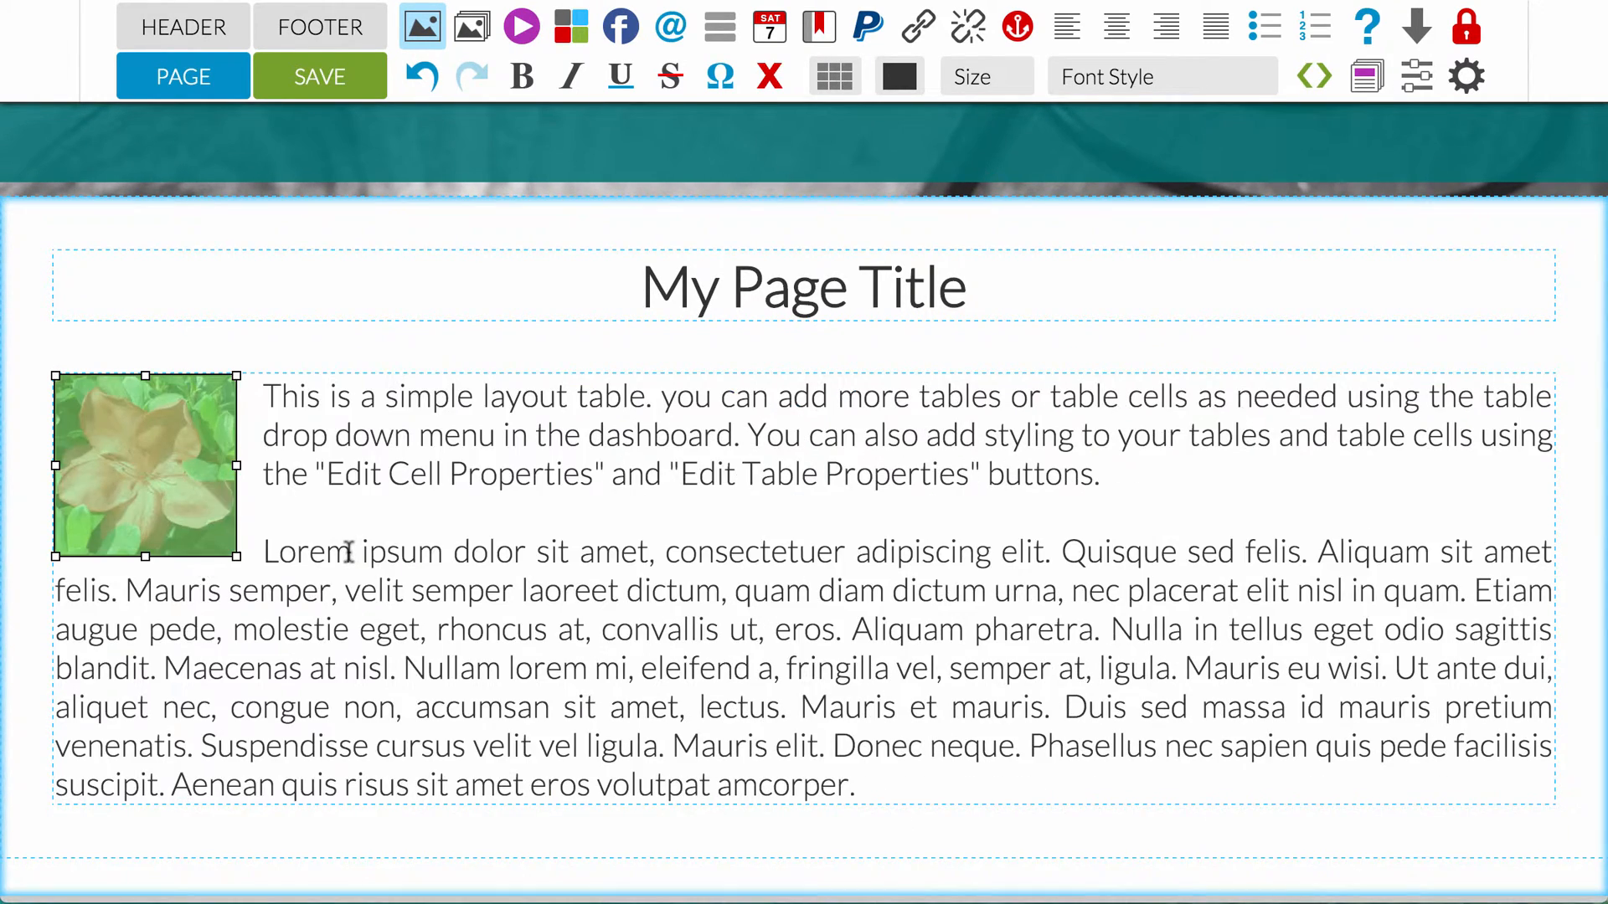
{"action": "left_click", "coordinate": [538, 470]}
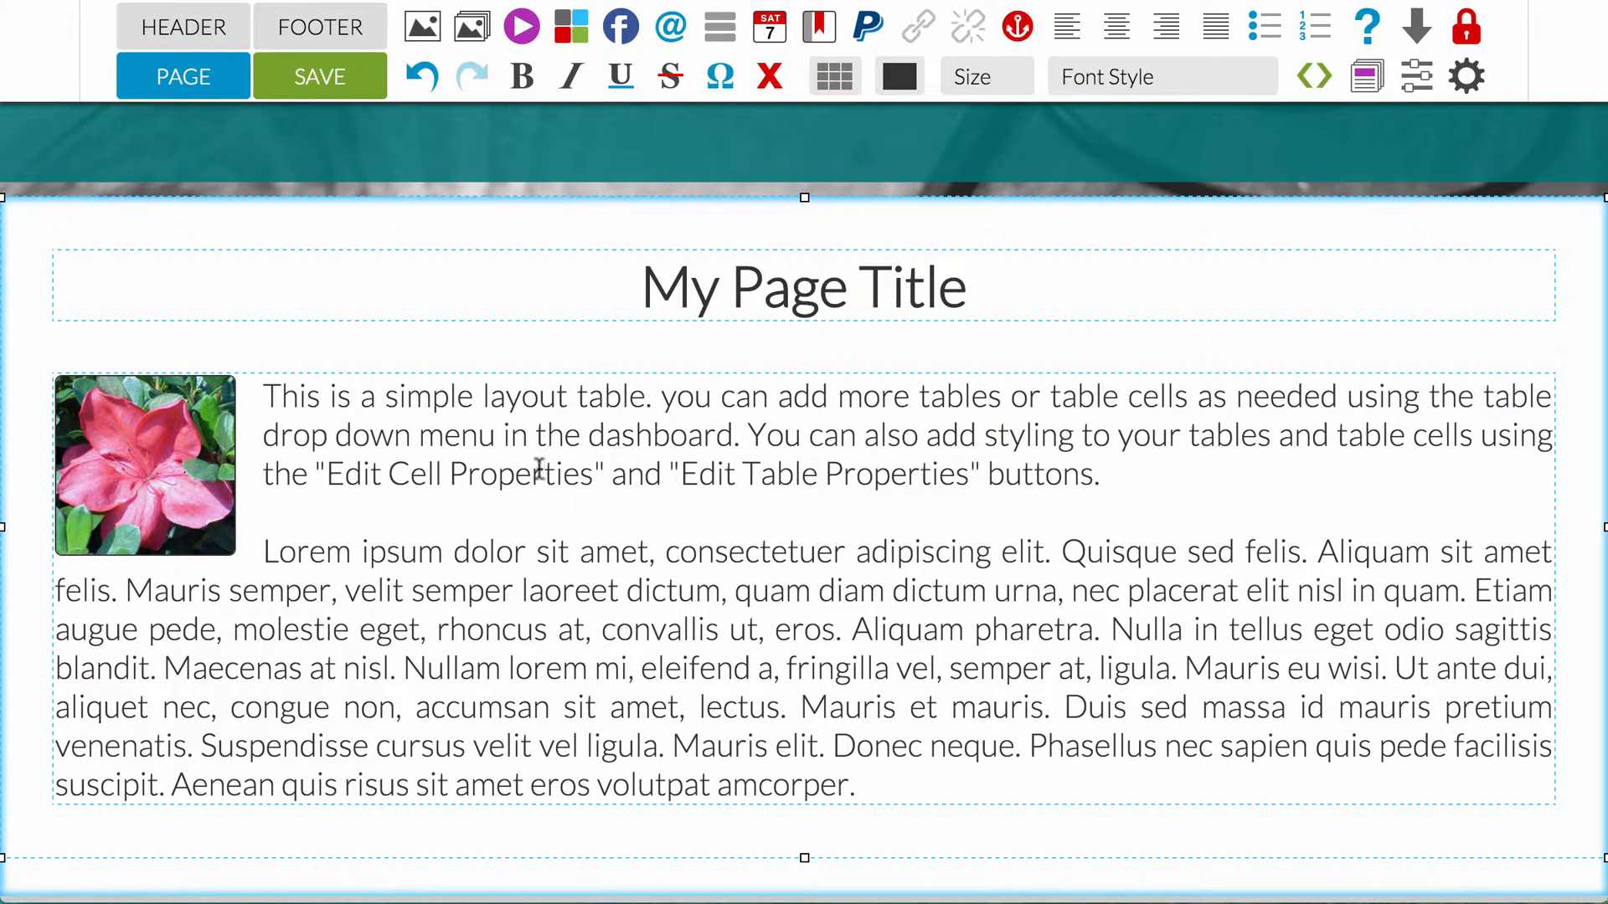
{"action": "left_click", "coordinate": [323, 78]}
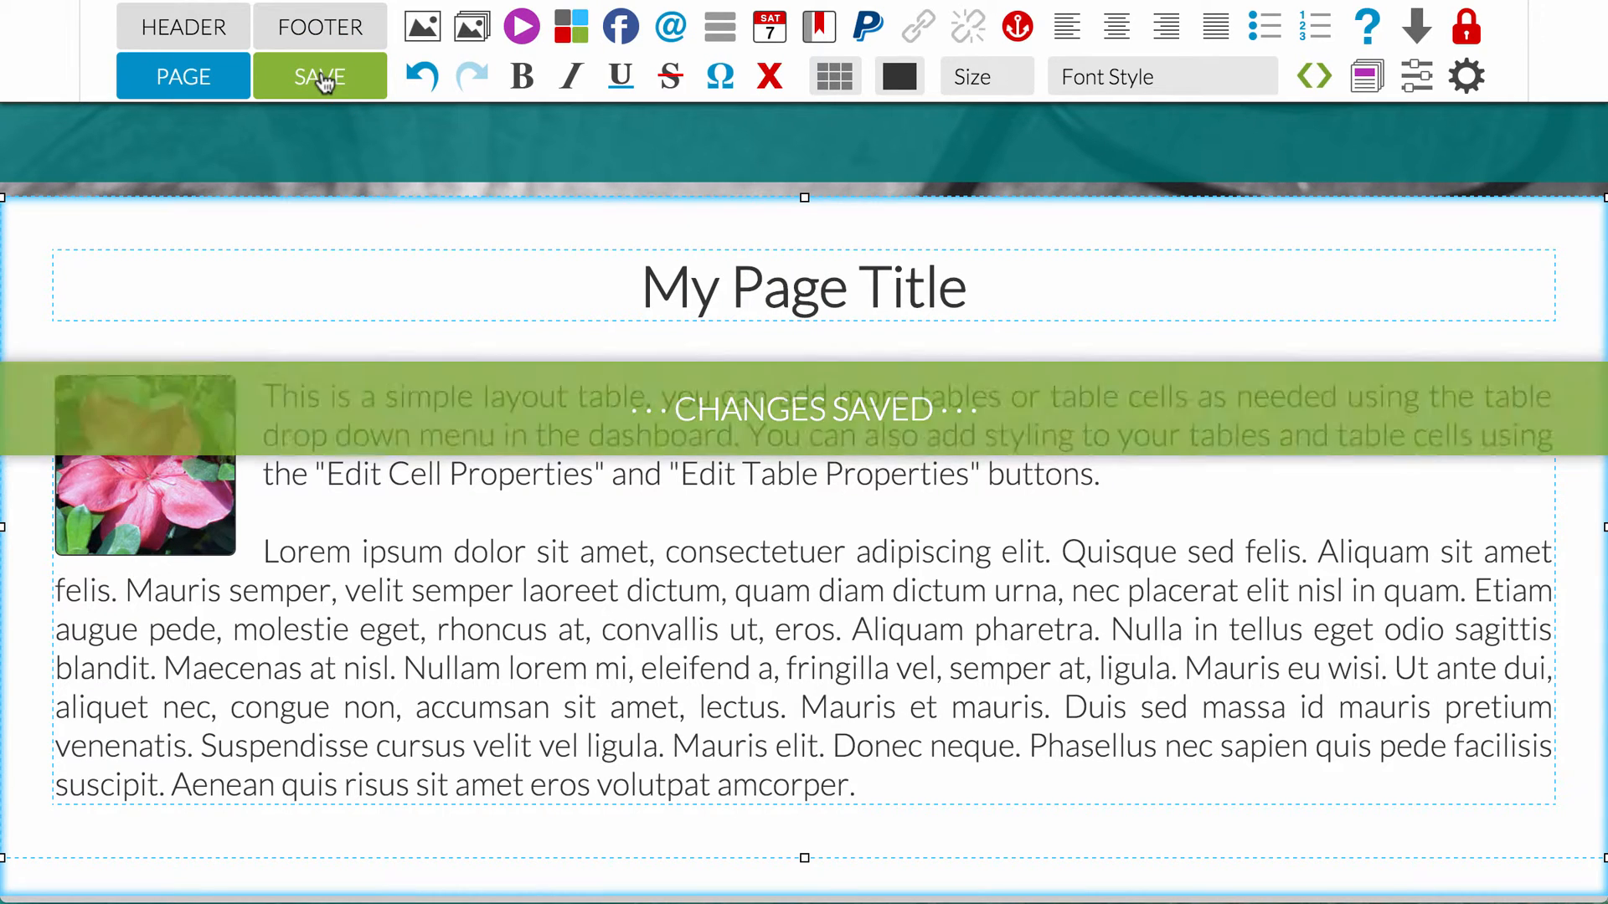
Step: Add the stock photo of crayons and a hand-drawn pink heart to the image library for the selected header banner
{"action": "left_click", "coordinate": [198, 27]}
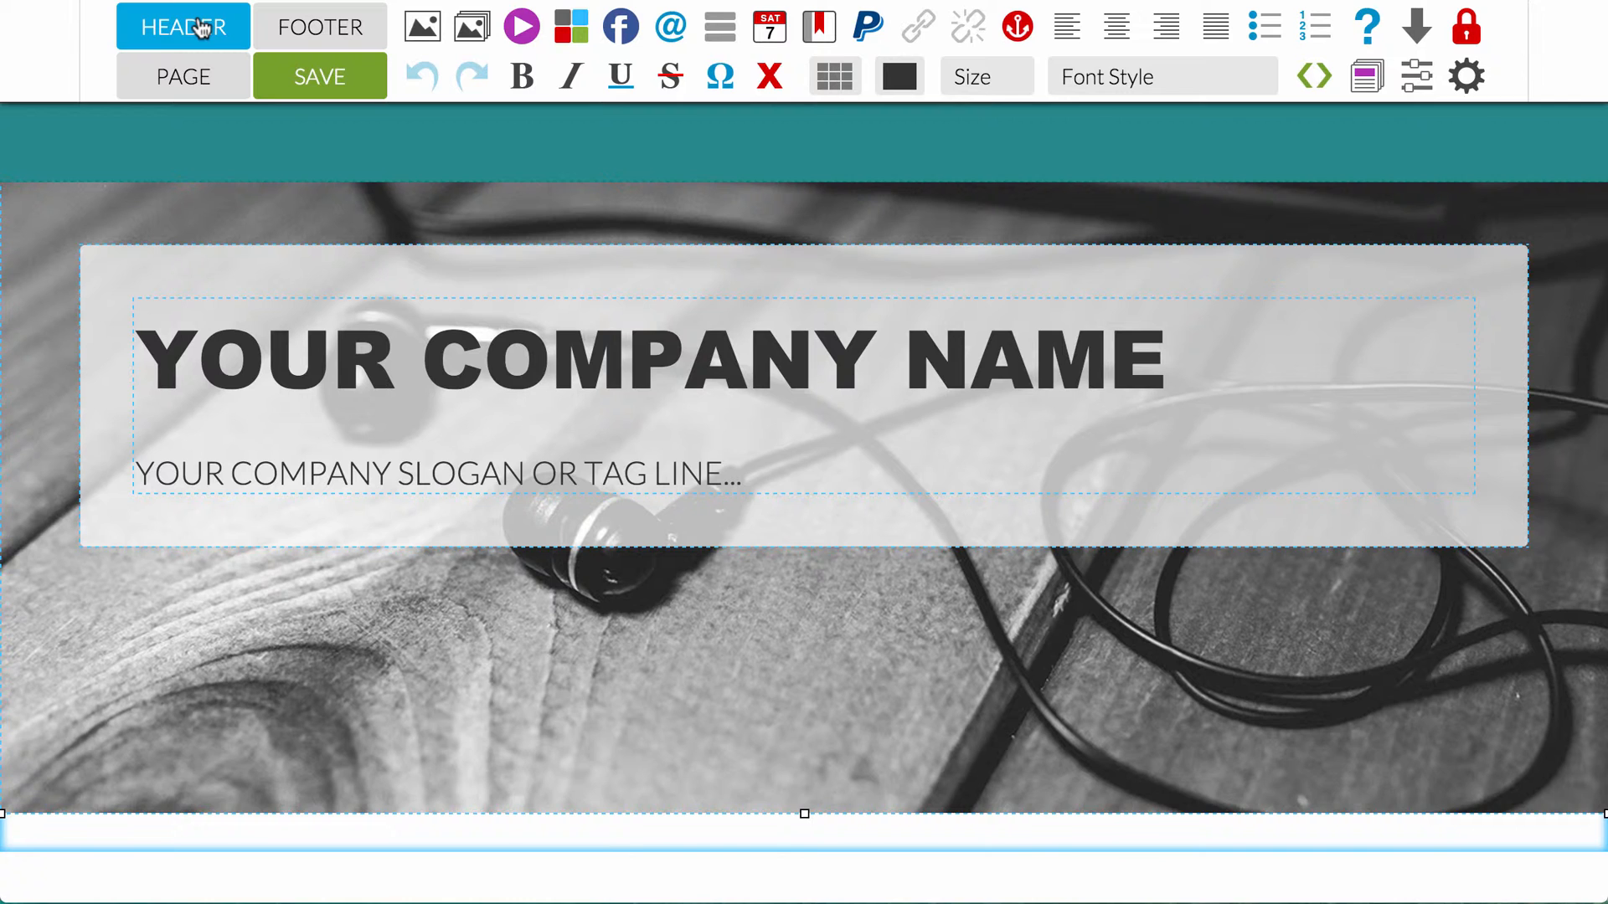
{"action": "left_click", "coordinate": [299, 602]}
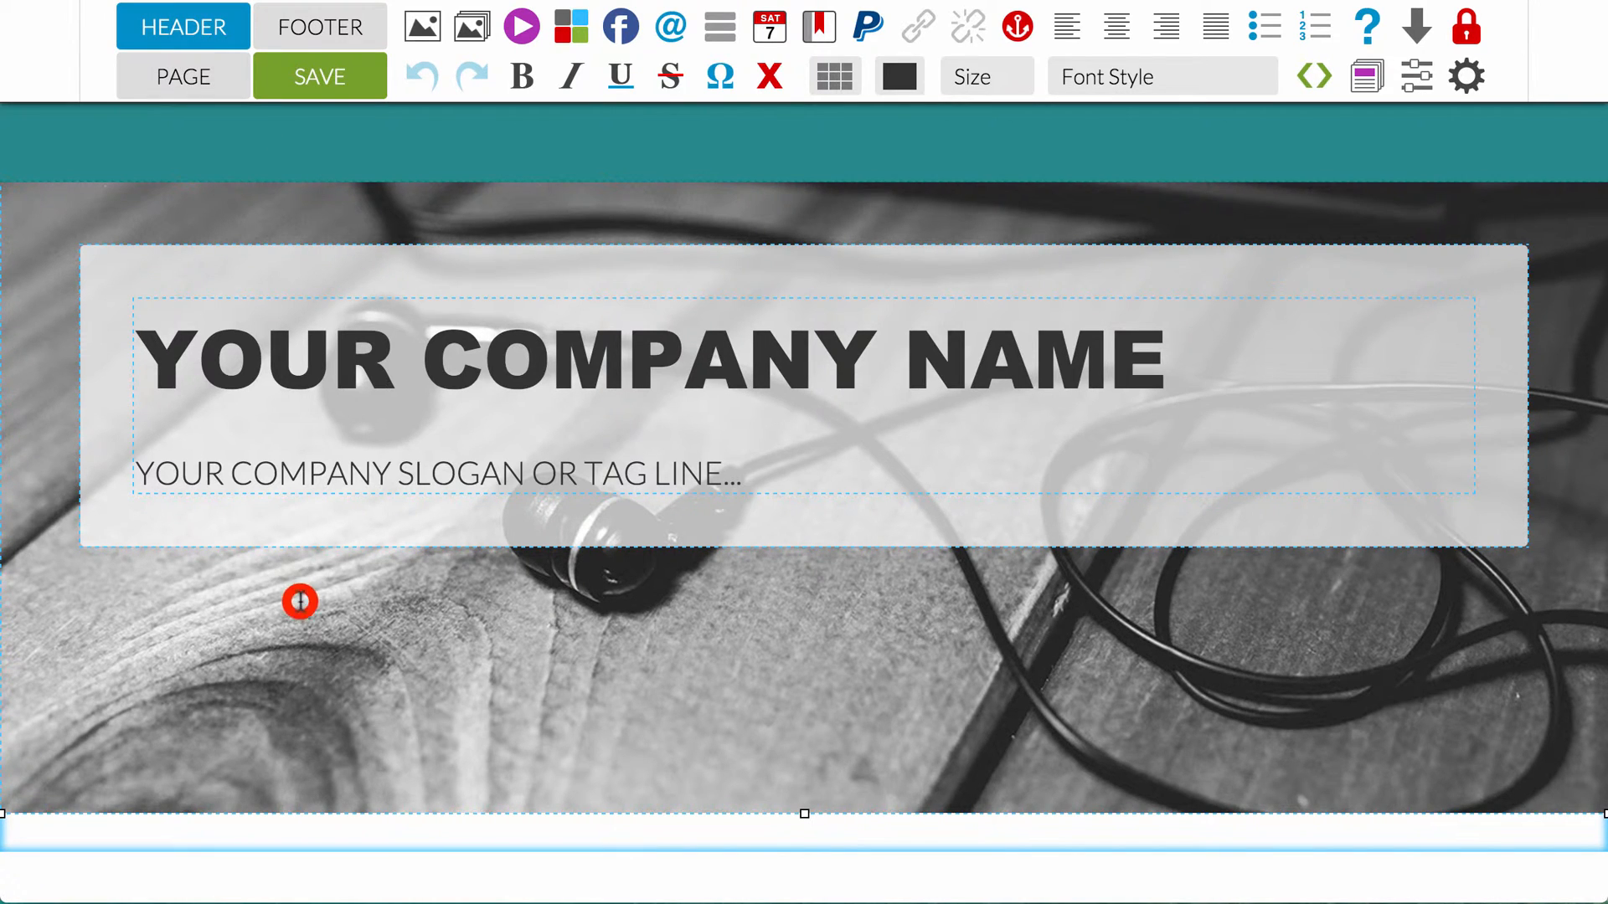
{"action": "left_click", "coordinate": [425, 31]}
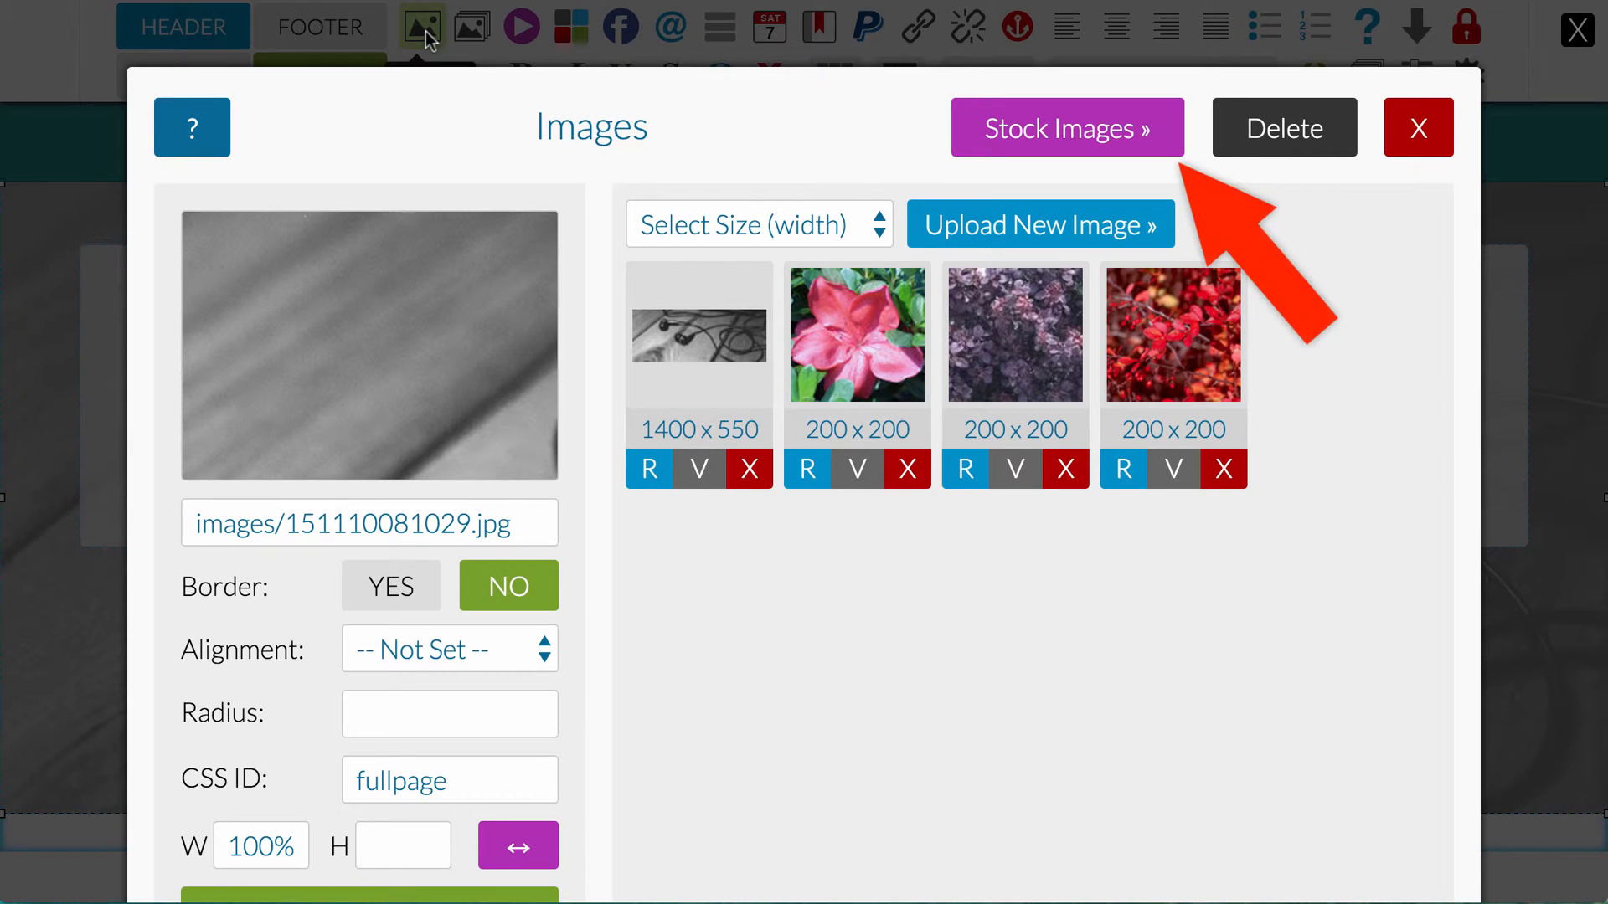
{"action": "left_click", "coordinate": [1063, 114]}
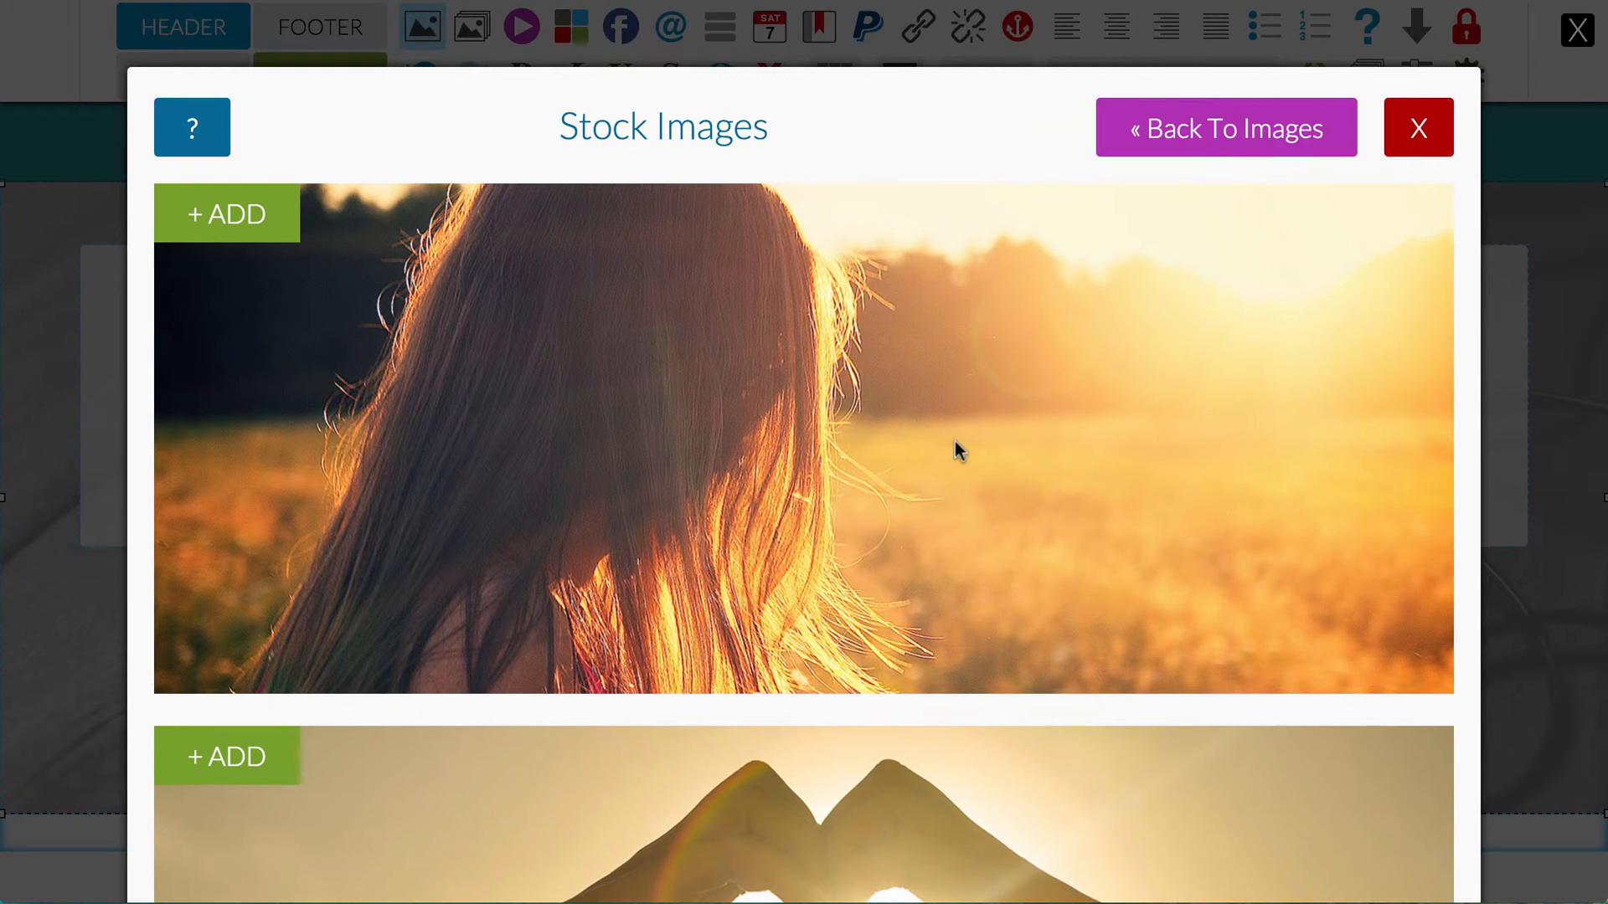
{"action": "scroll", "coordinate": [921, 459], "scroll_direction": "down", "scroll_amount": 15}
{"action": "scroll", "coordinate": [921, 458], "scroll_direction": "down", "scroll_amount": 20}
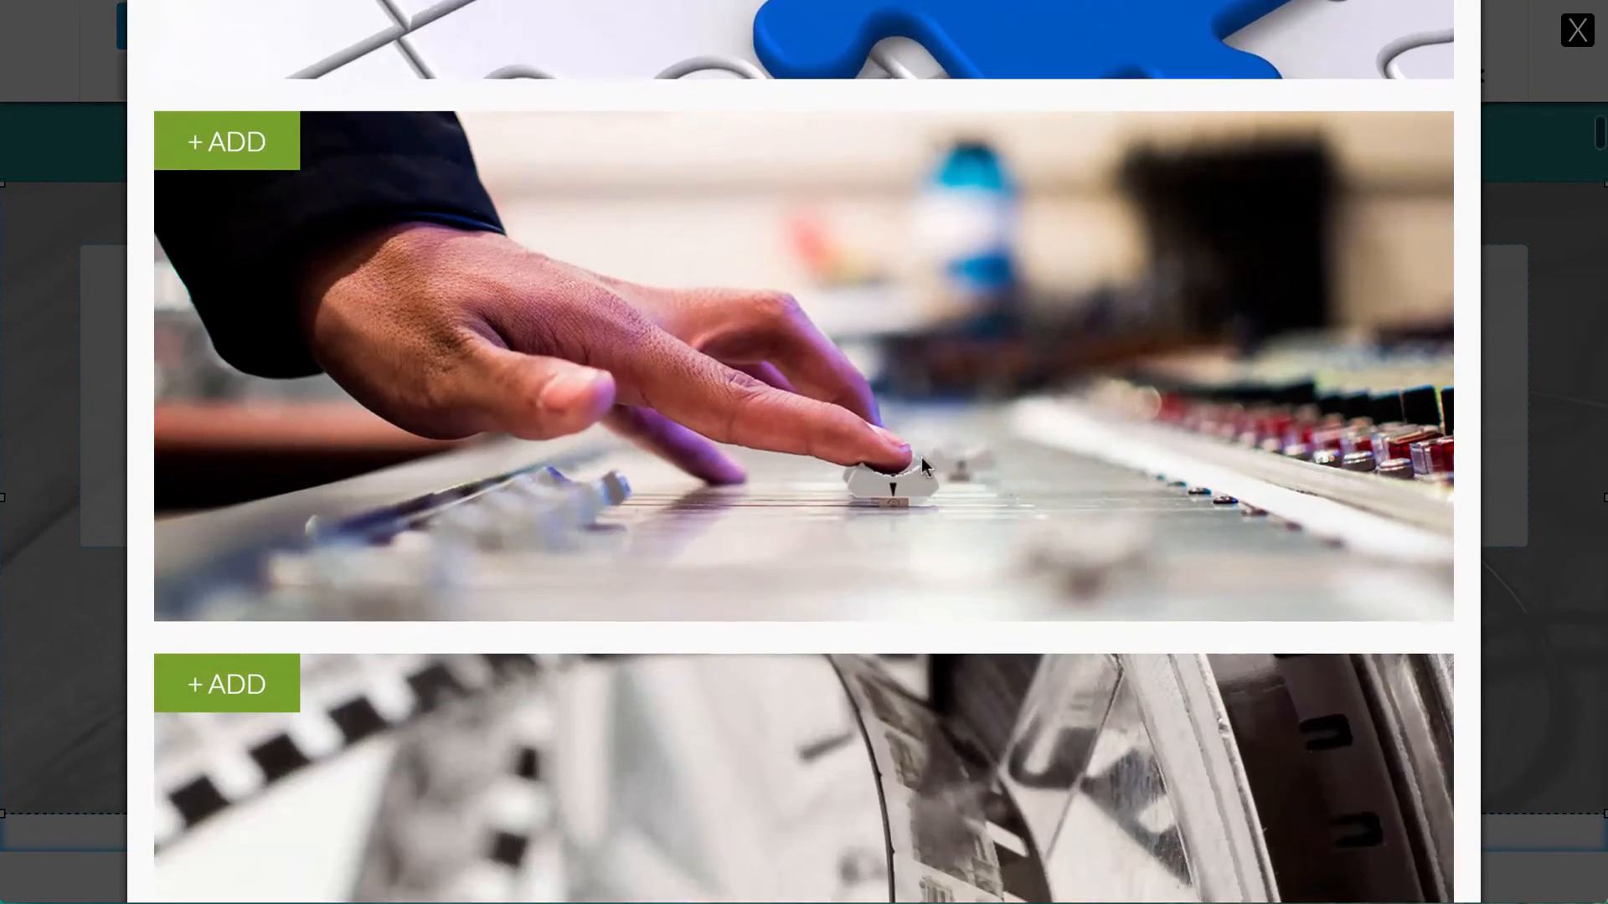
{"action": "scroll", "coordinate": [921, 458], "scroll_direction": "down", "scroll_amount": 10}
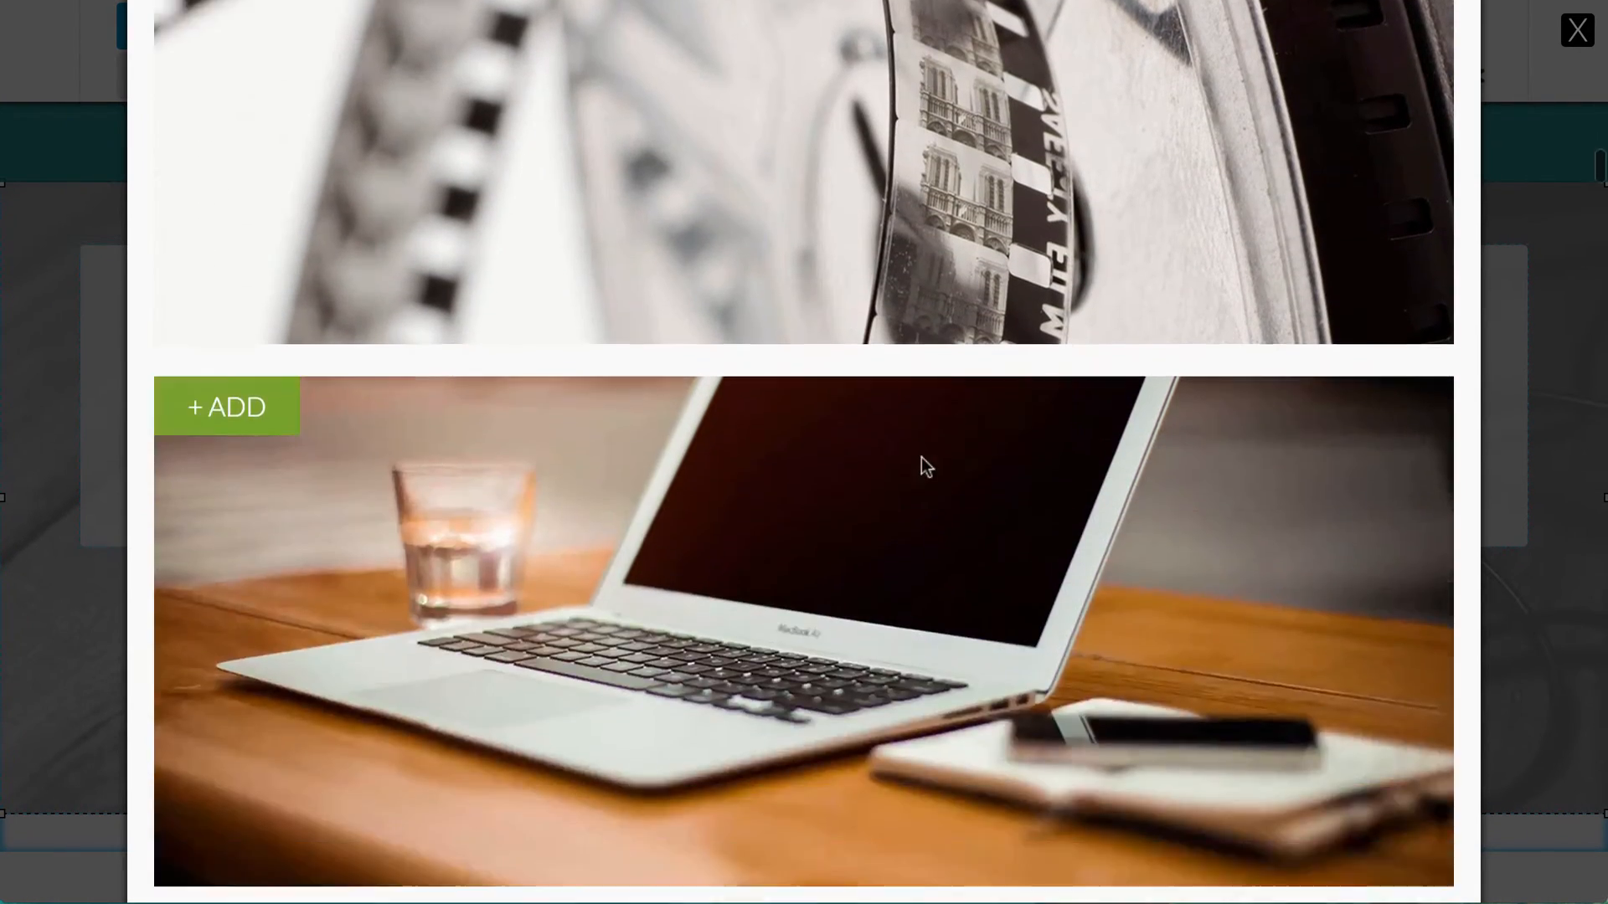
{"action": "scroll", "coordinate": [921, 457], "scroll_direction": "down", "scroll_amount": 6}
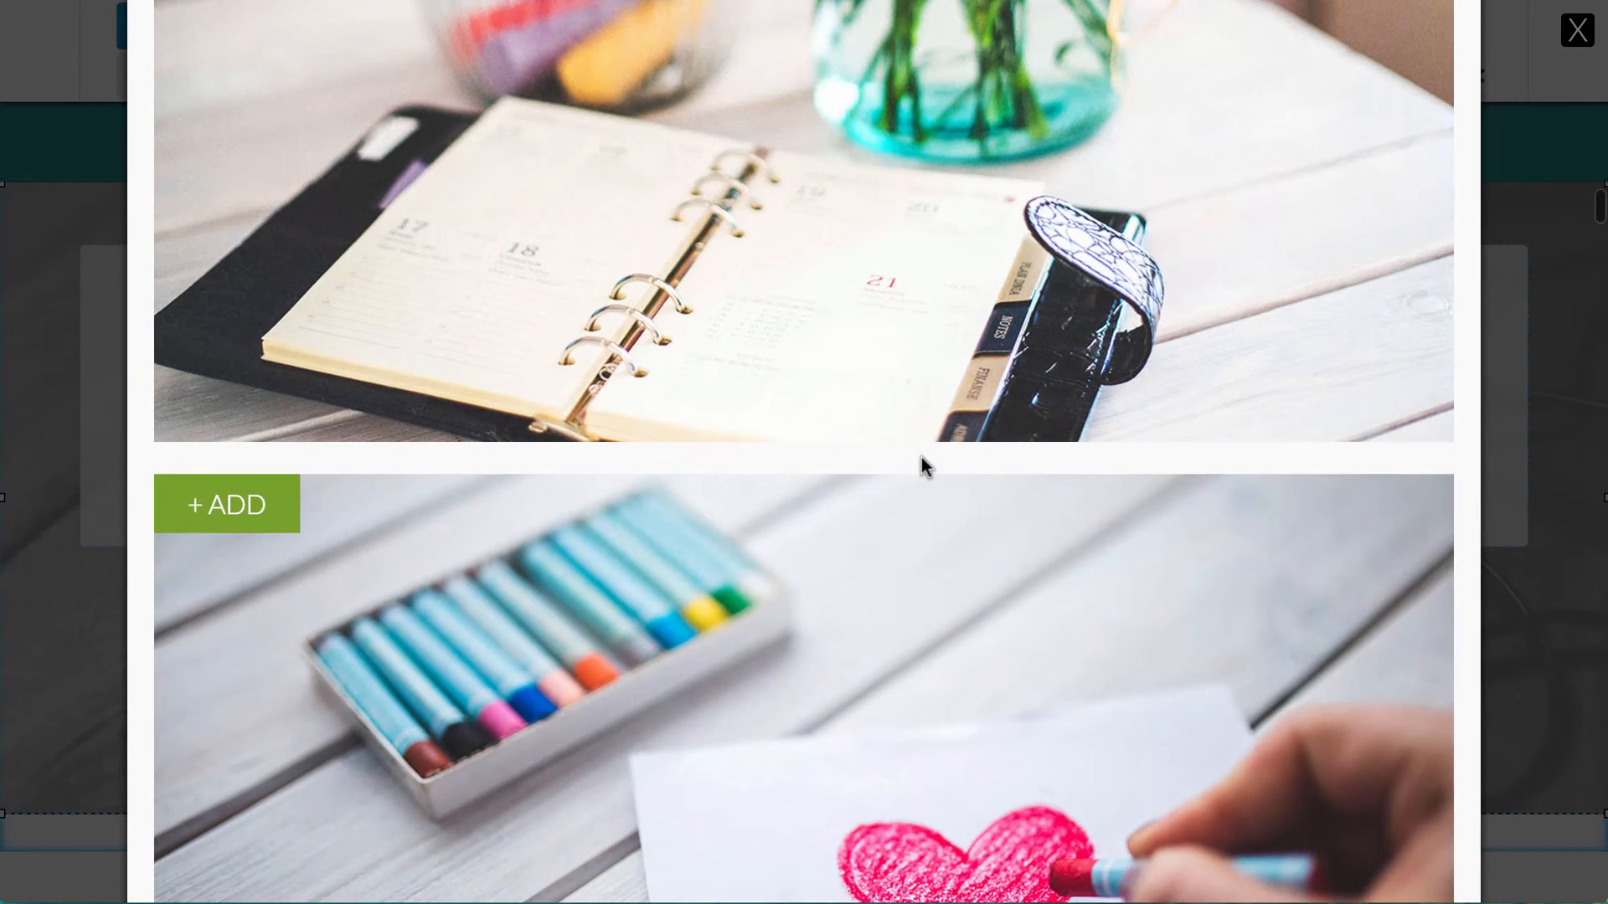
{"action": "scroll", "coordinate": [921, 457], "scroll_direction": "down", "scroll_amount": 3}
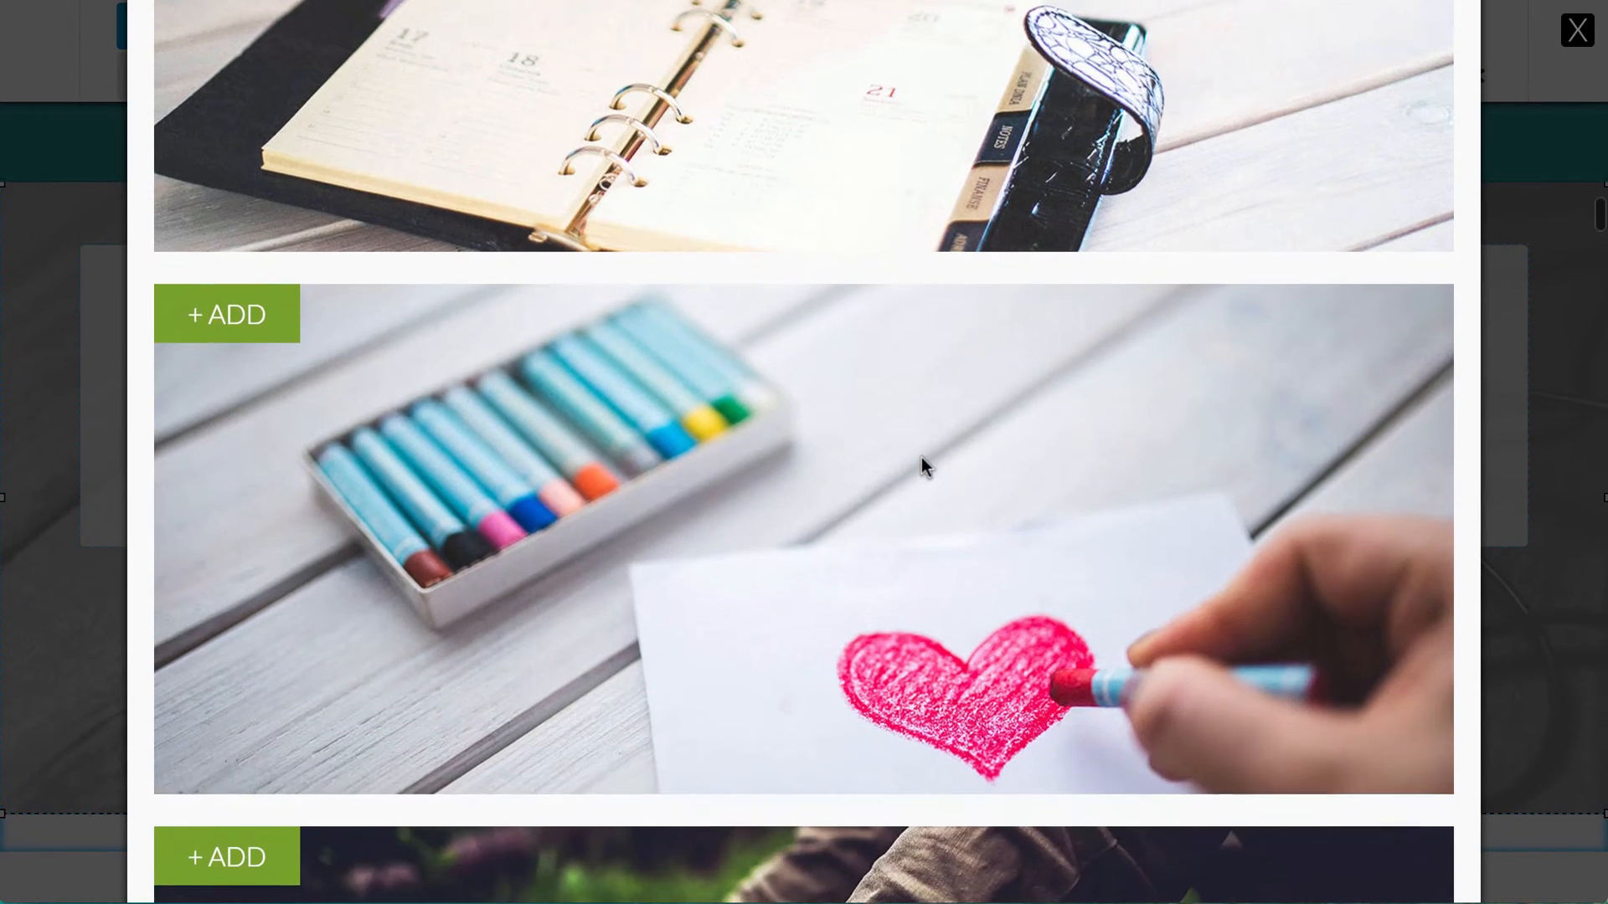
{"action": "left_click", "coordinate": [254, 303]}
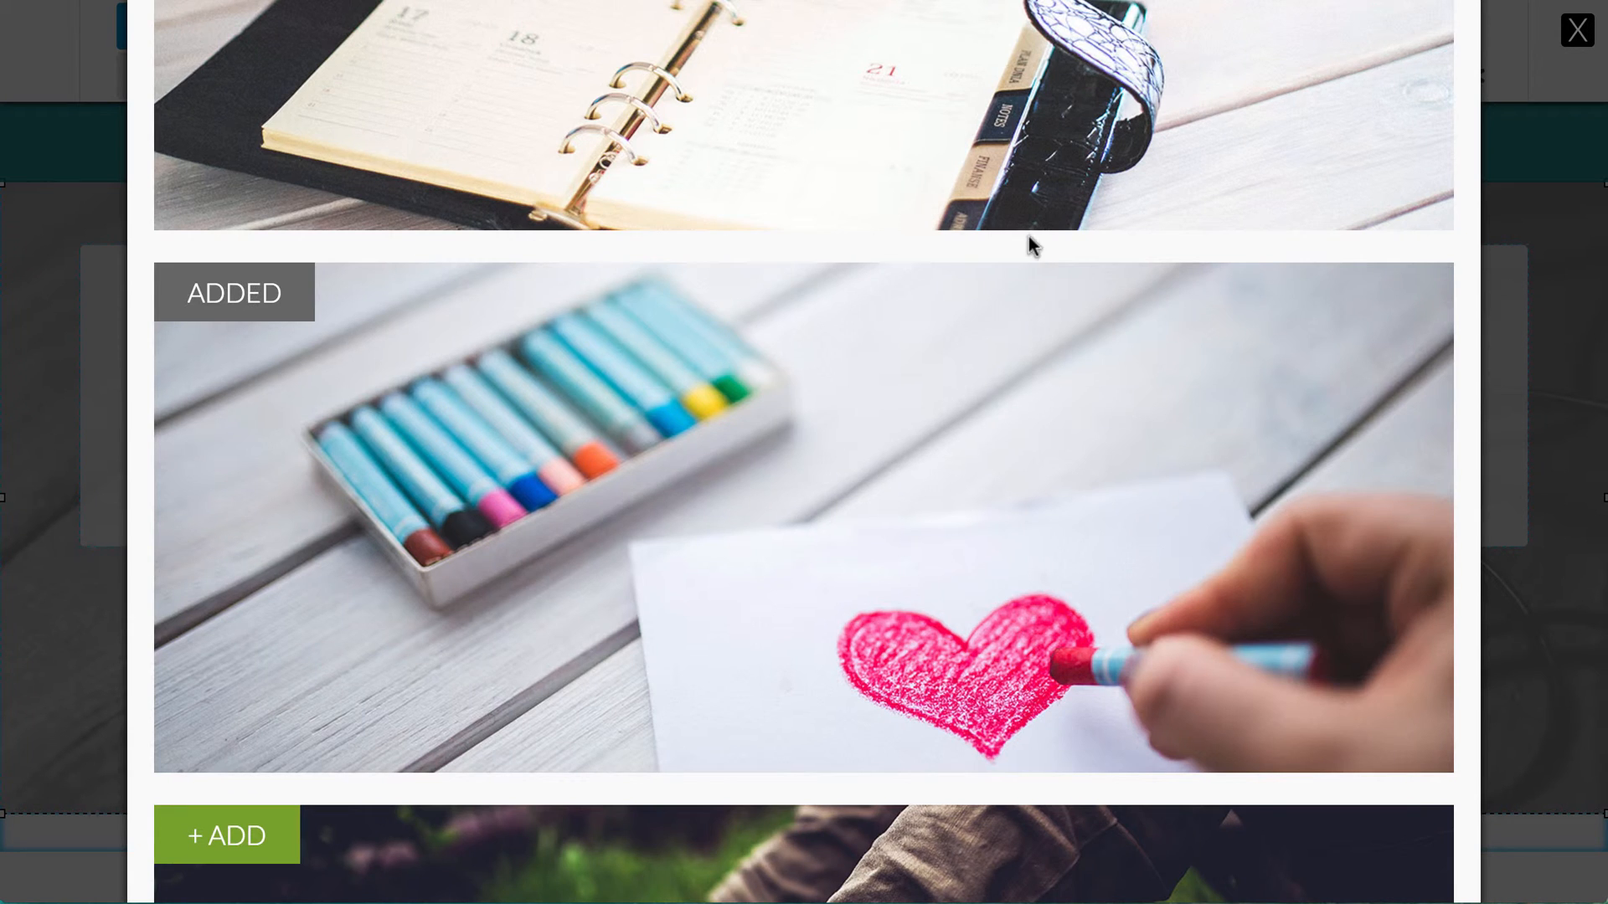
{"action": "scroll", "coordinate": [1040, 239], "scroll_direction": "down", "scroll_amount": 10}
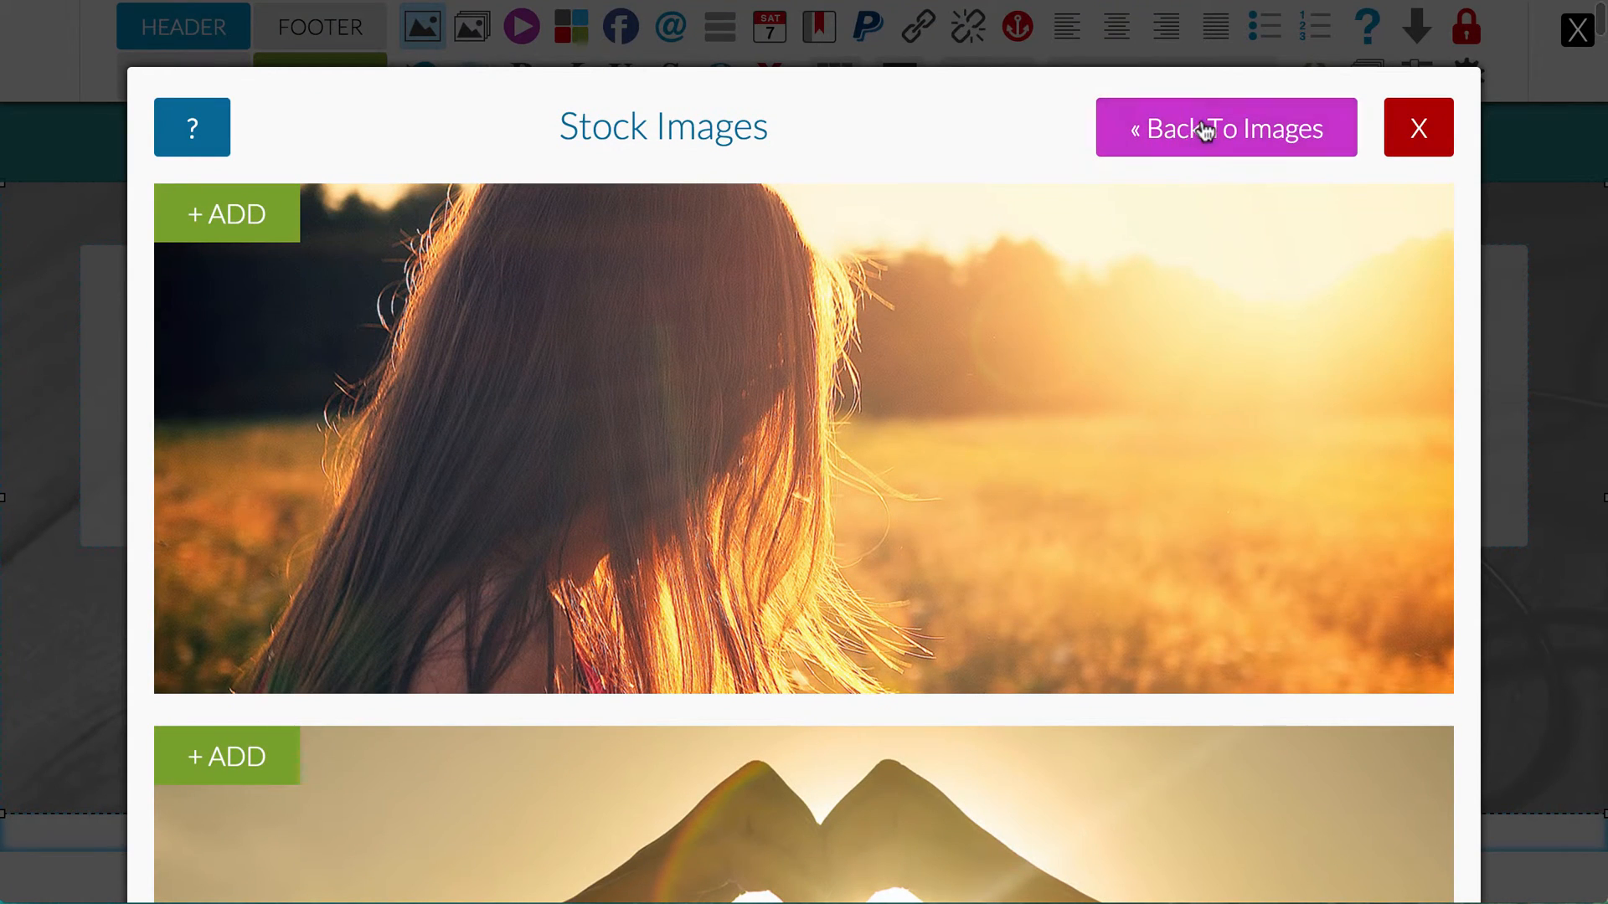
Step: Replace the header's earphone banner image with the added crayon heart photo, keeping its 100% width
{"action": "left_click", "coordinate": [1201, 126]}
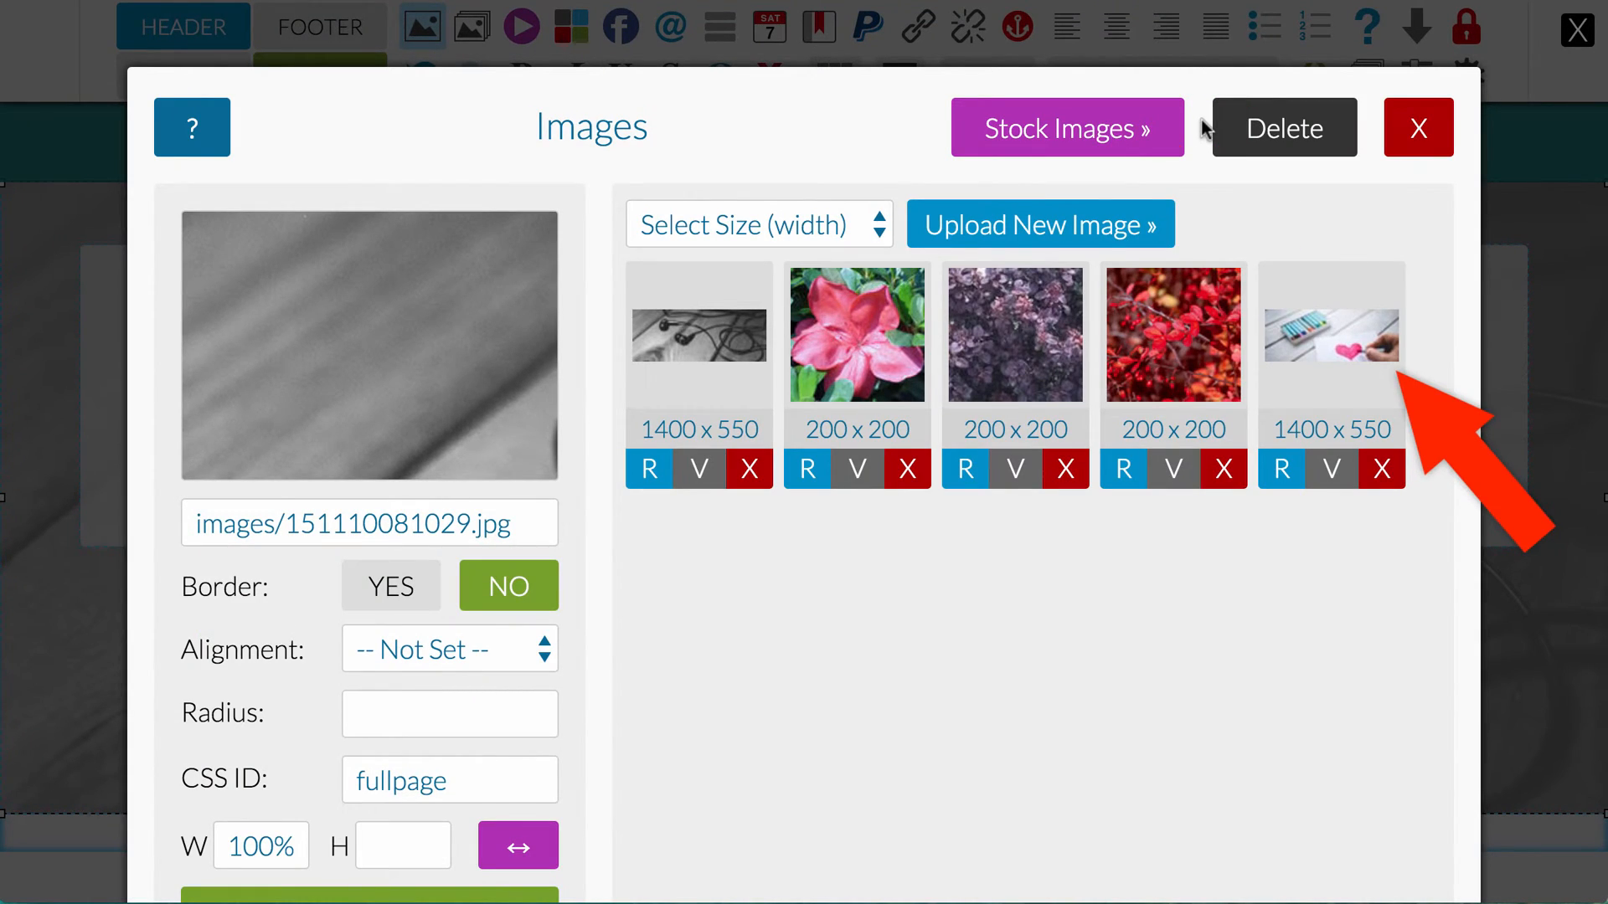
{"action": "left_click", "coordinate": [1299, 344]}
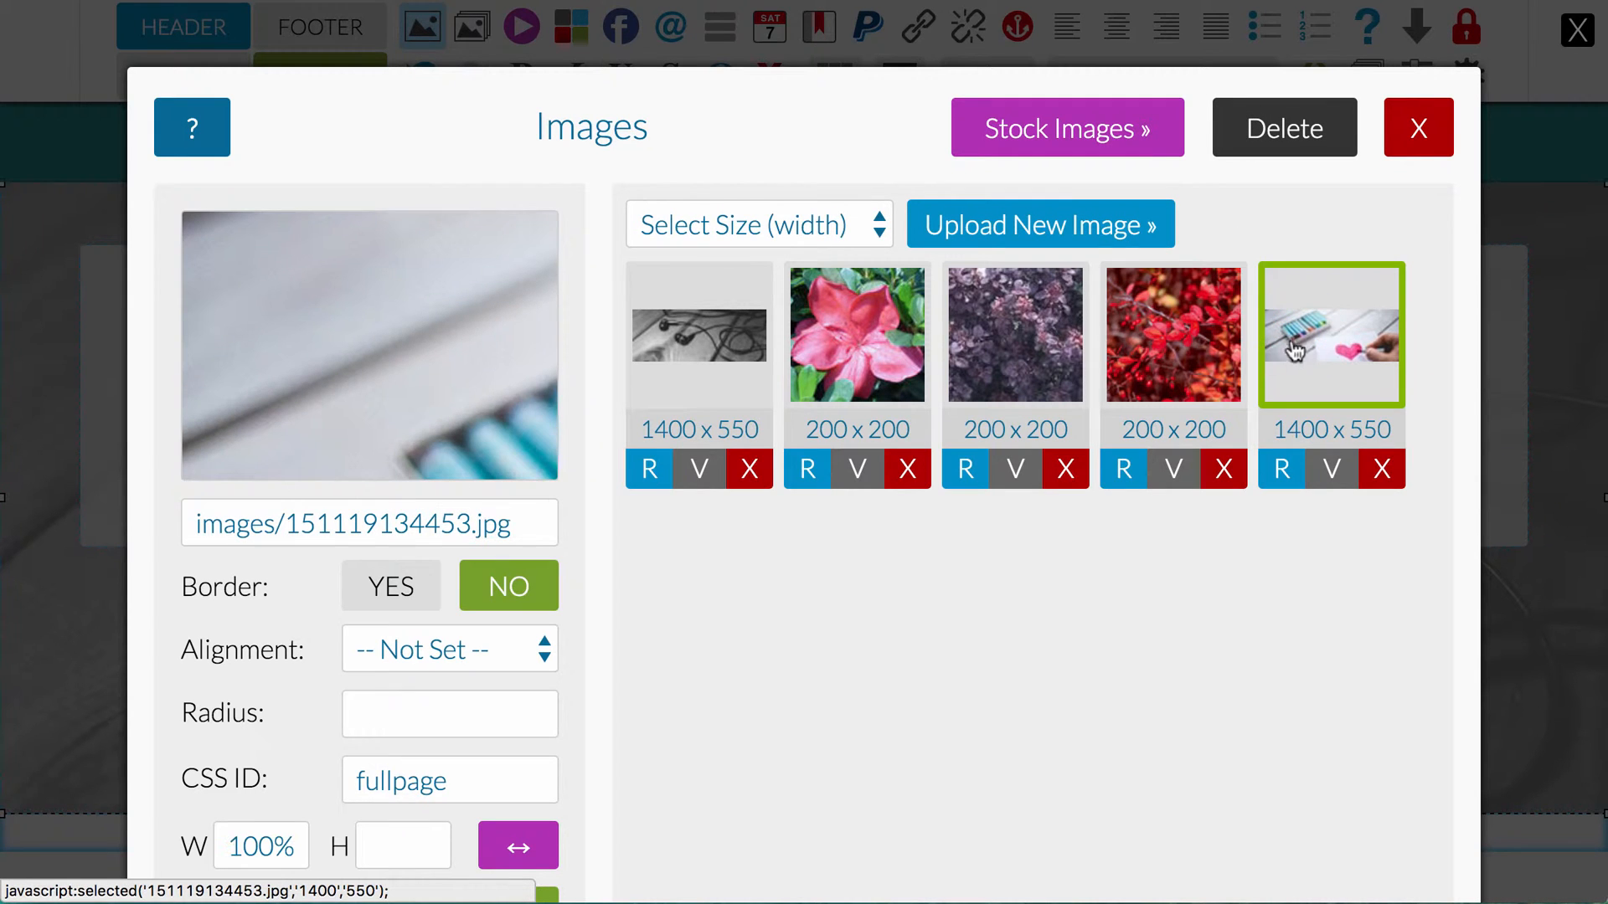
{"action": "scroll", "coordinate": [578, 454], "scroll_direction": "down", "scroll_amount": 1}
{"action": "scroll", "coordinate": [581, 452], "scroll_direction": "down", "scroll_amount": 1}
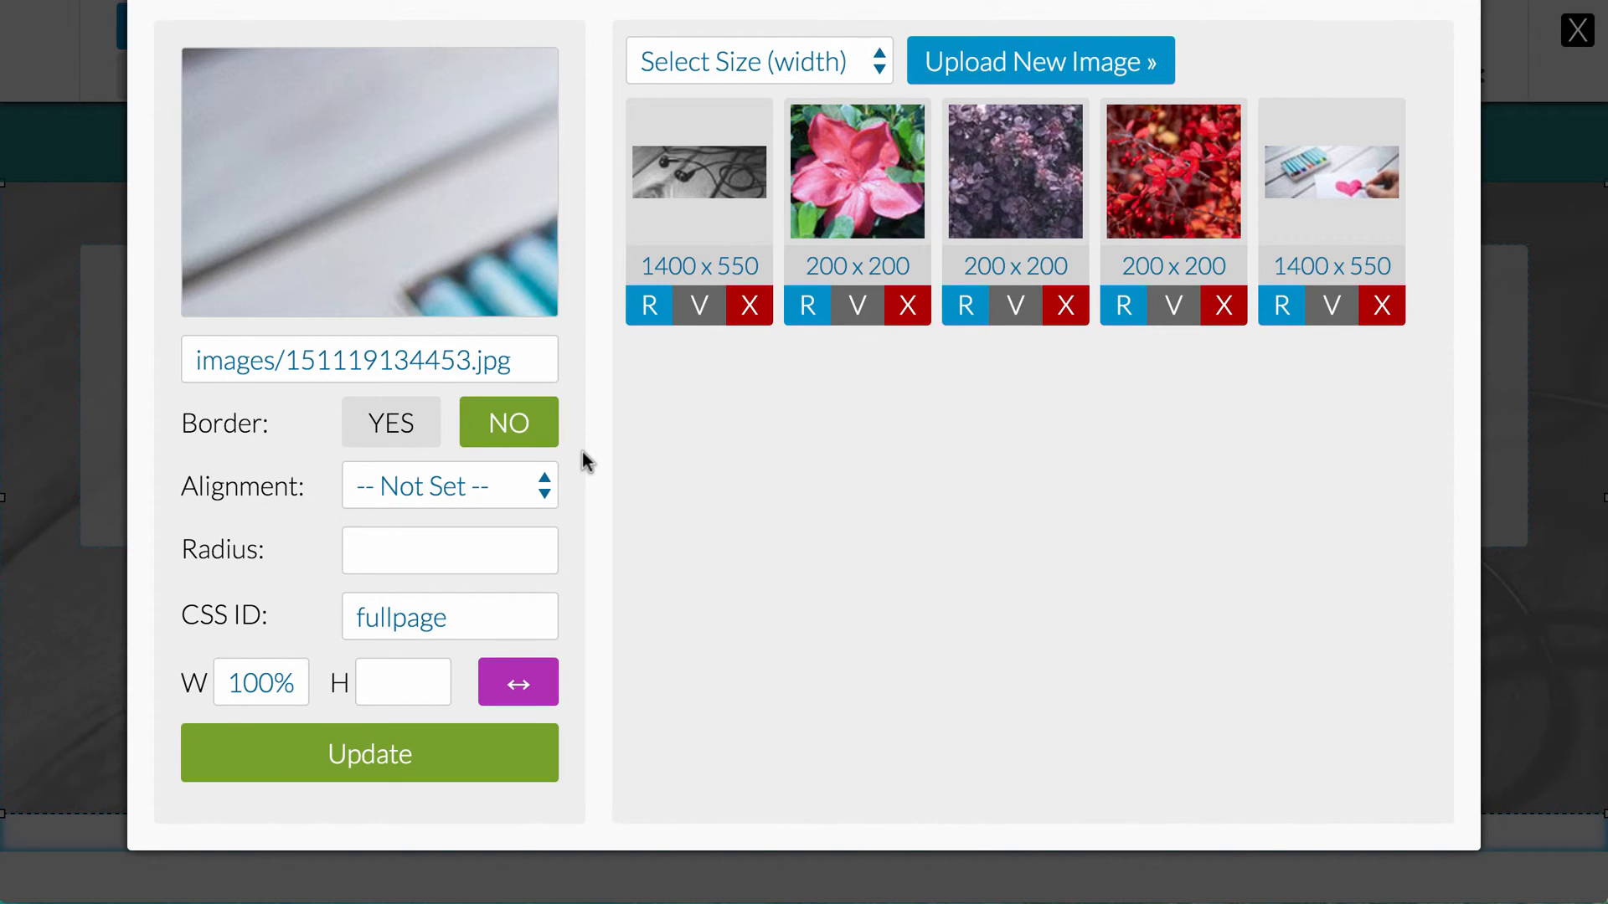
{"action": "left_click", "coordinate": [391, 751]}
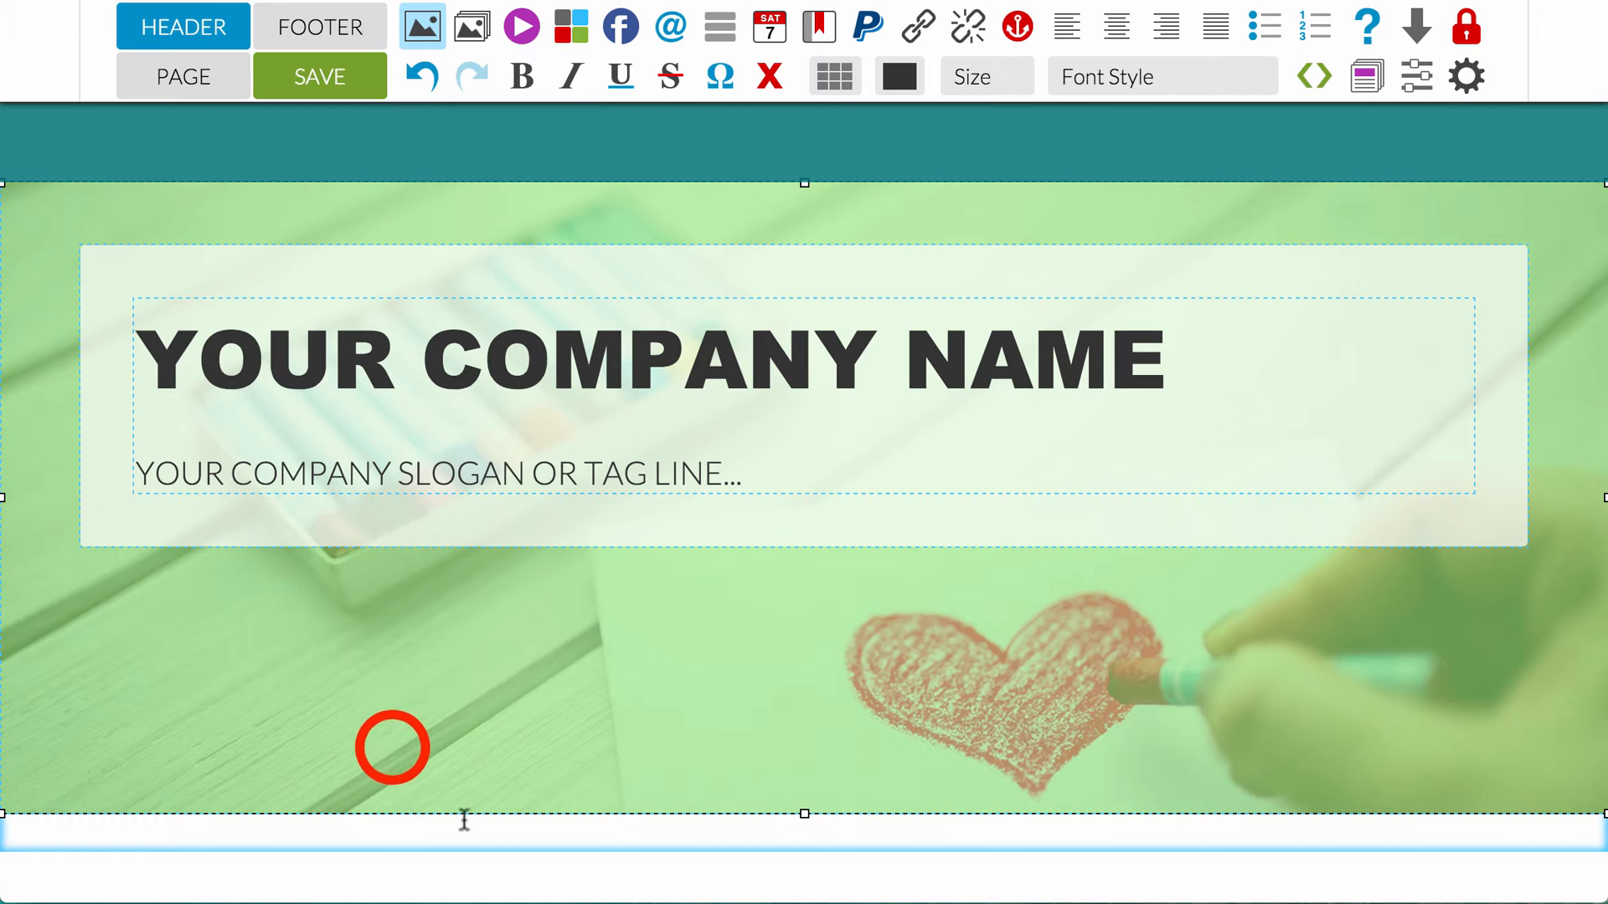
{"action": "left_click", "coordinate": [467, 831]}
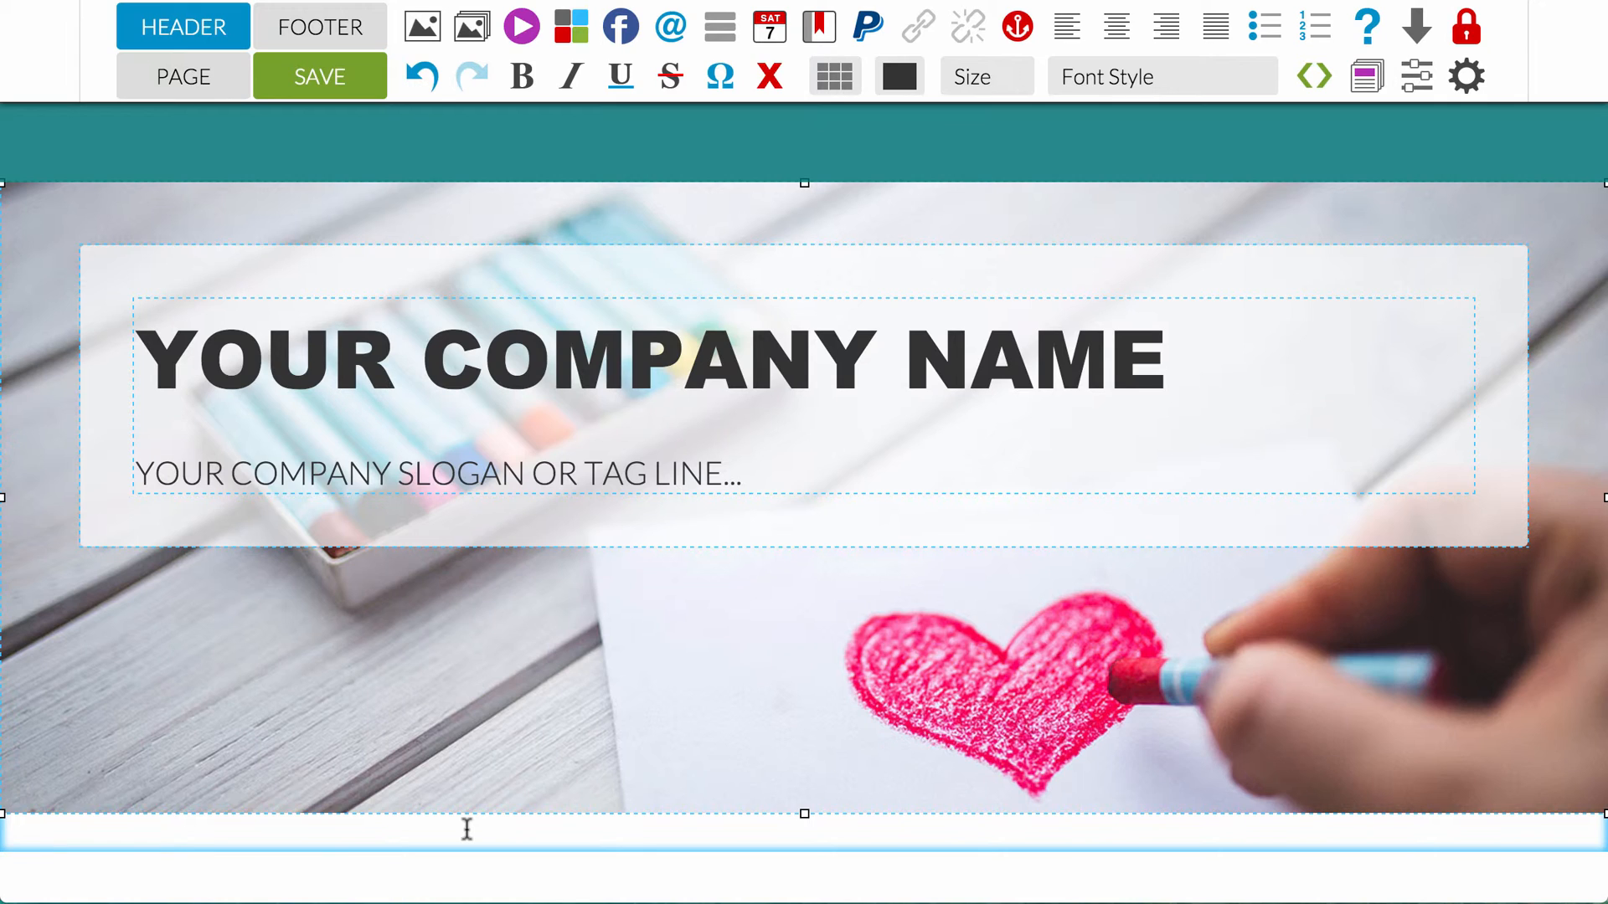
Step: Insert a column before the company name cell in the header's layout table
{"action": "left_click", "coordinate": [494, 418]}
{"action": "left_click", "coordinate": [833, 80]}
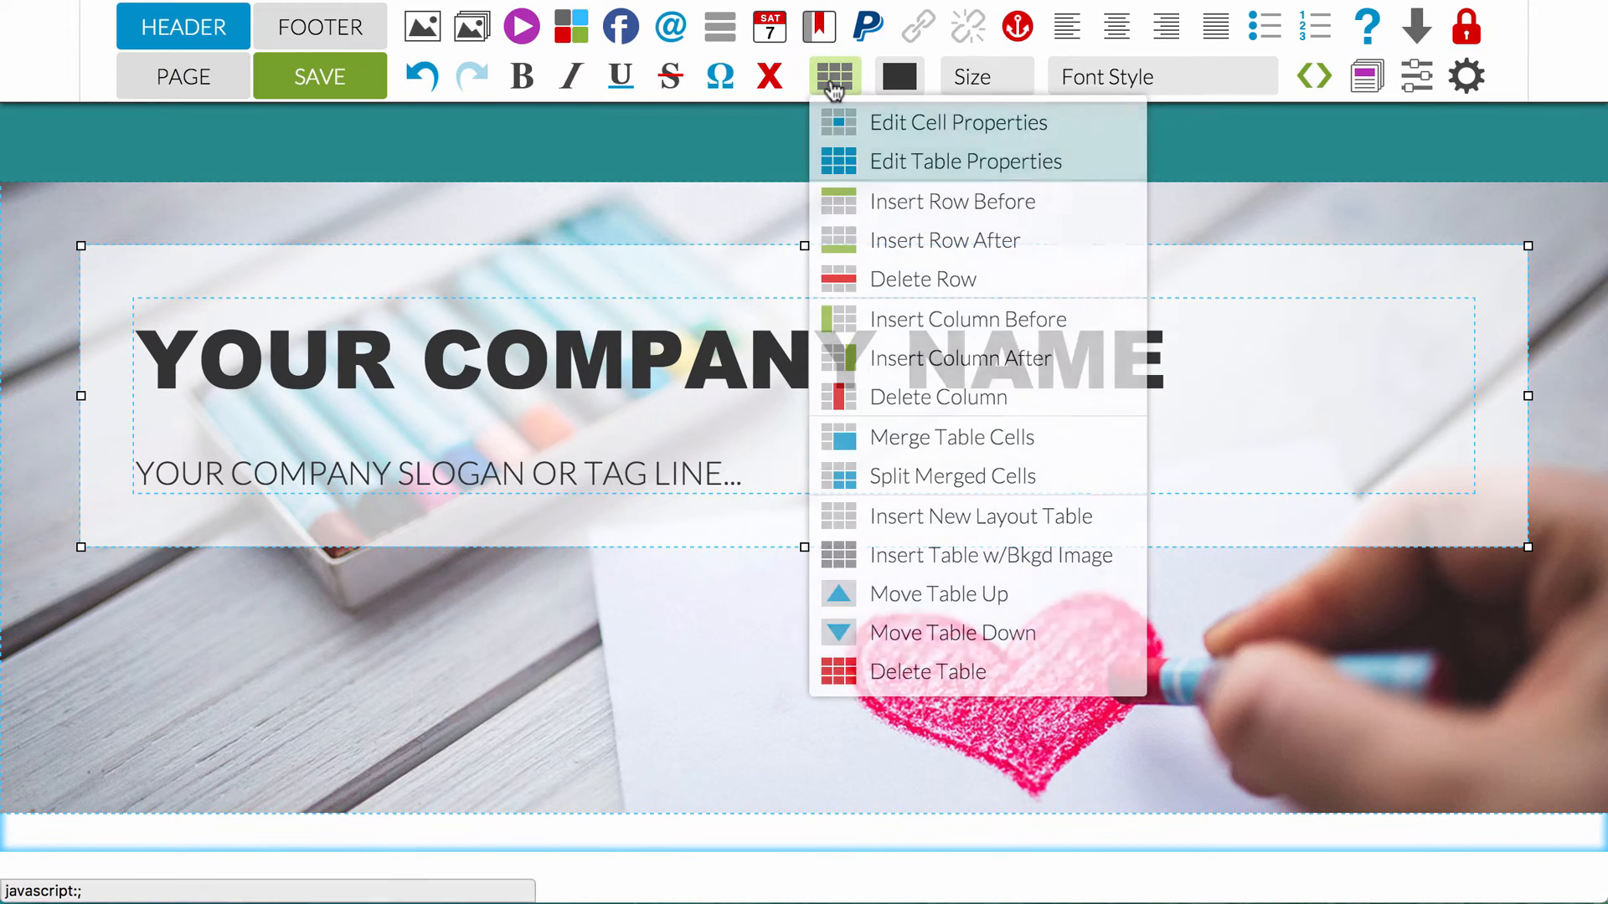
{"action": "left_click", "coordinate": [911, 322]}
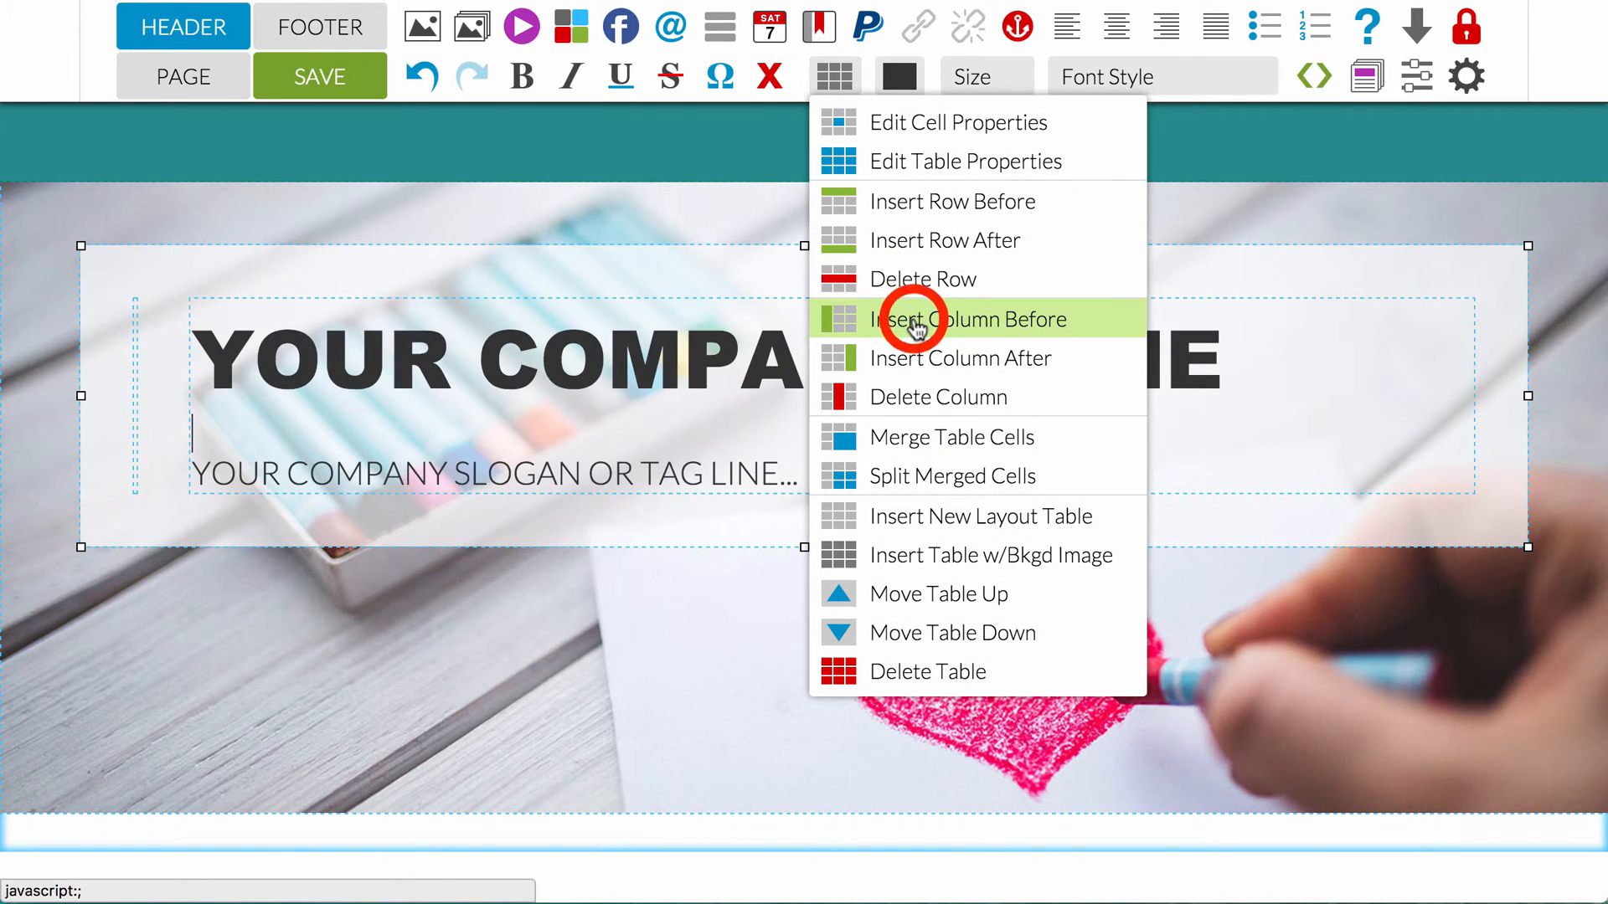
Step: Upload logo.png to the image library at a width of 200px for the new empty header cell
{"action": "left_click", "coordinate": [134, 311]}
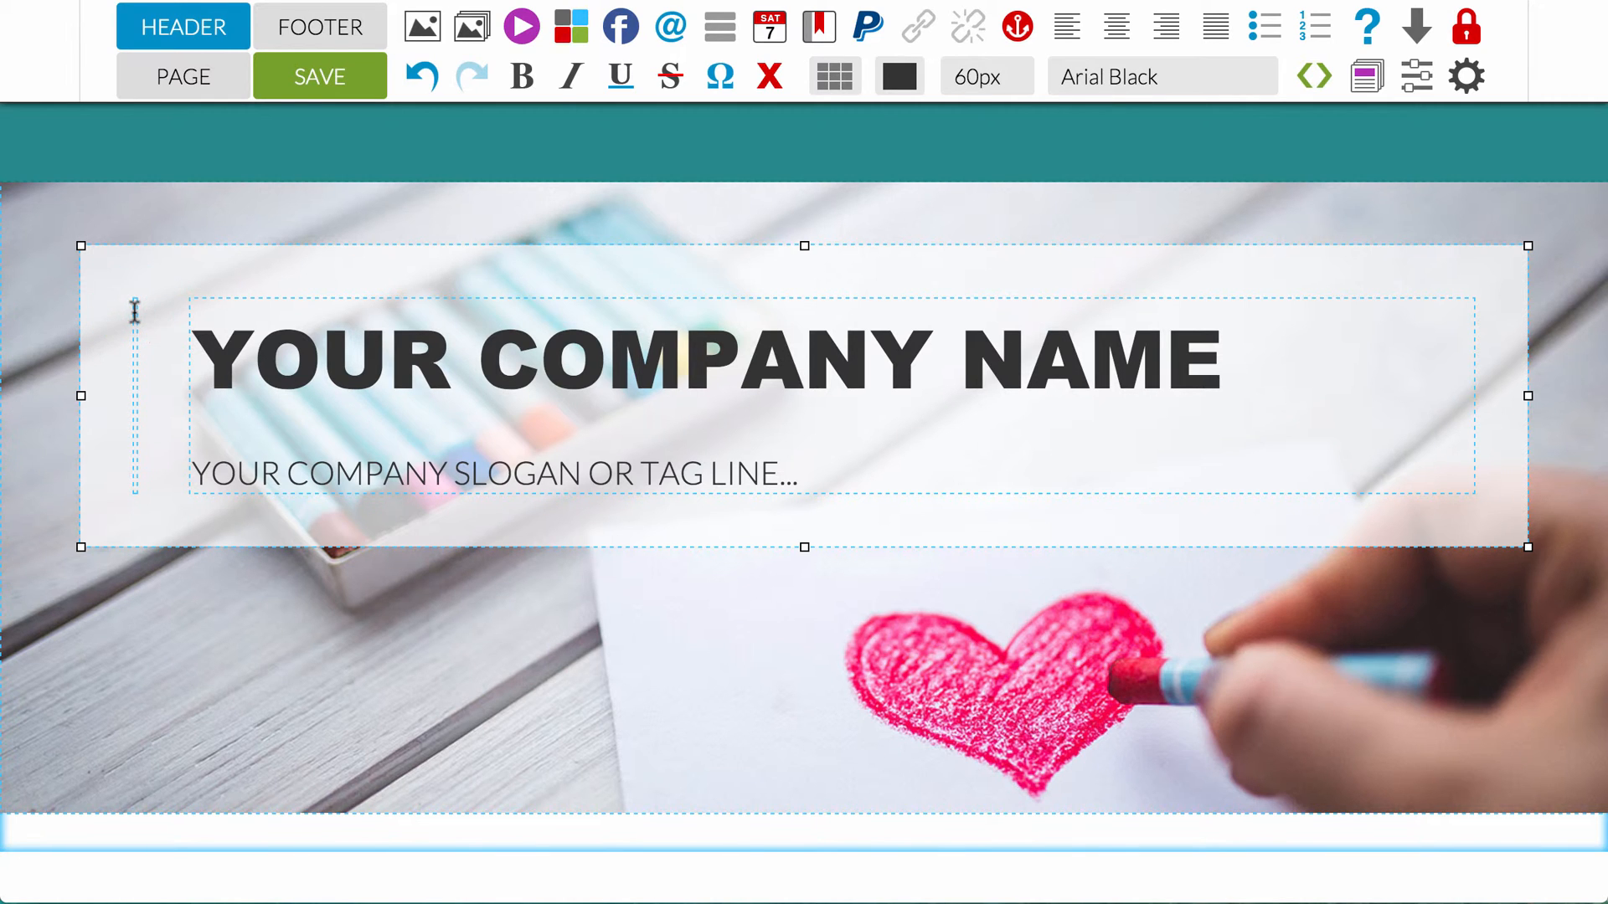
{"action": "left_click", "coordinate": [423, 25]}
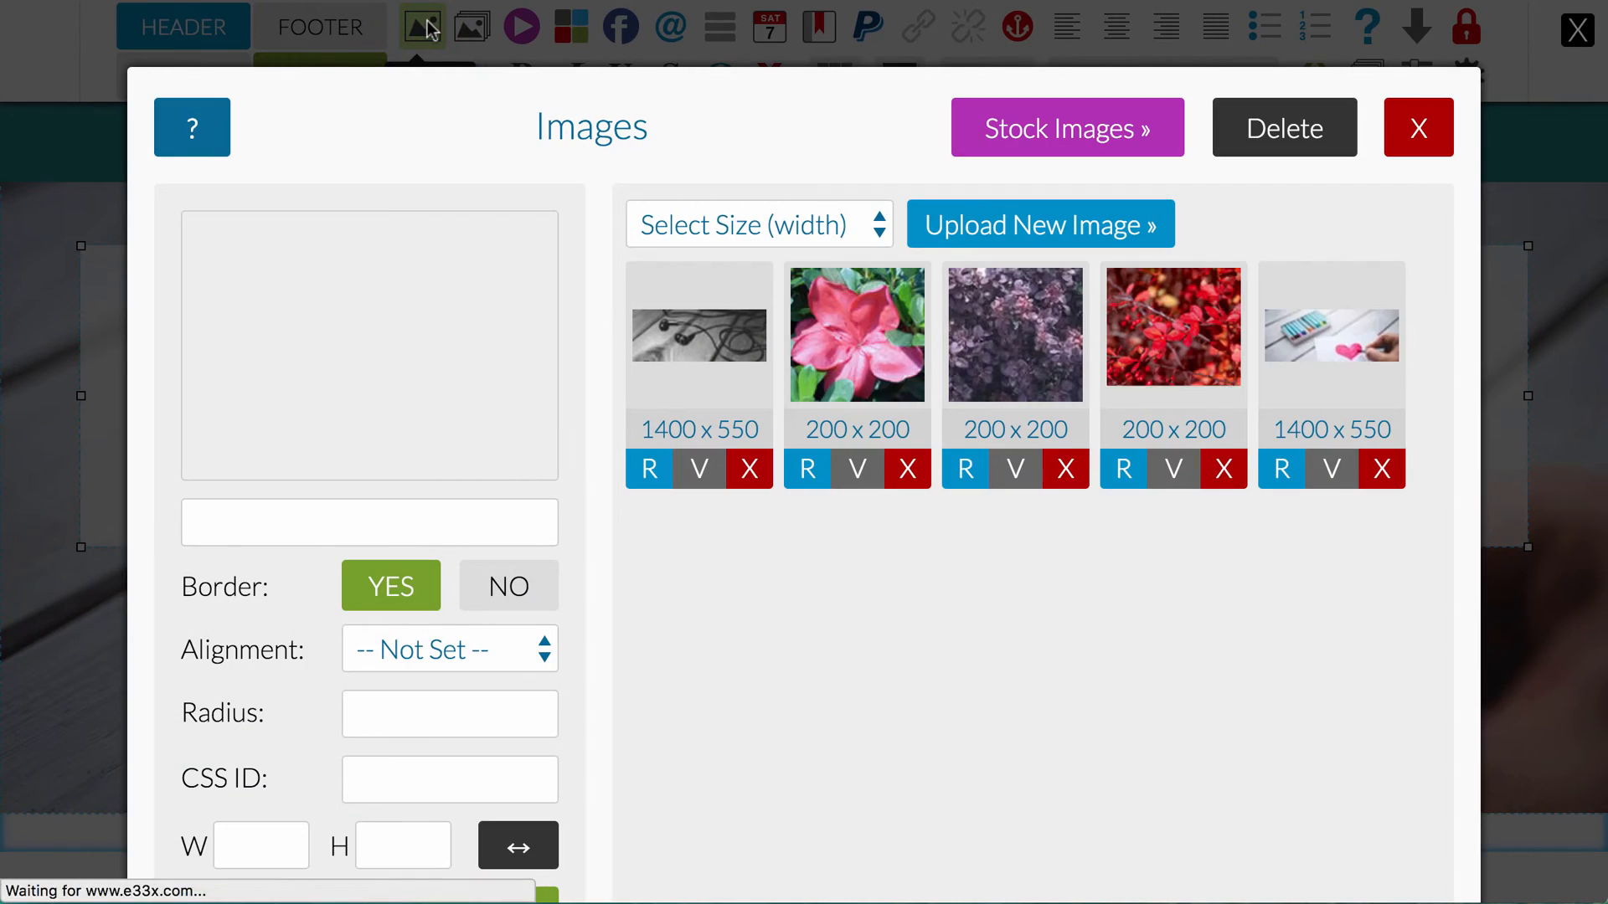
{"action": "left_click", "coordinate": [847, 229]}
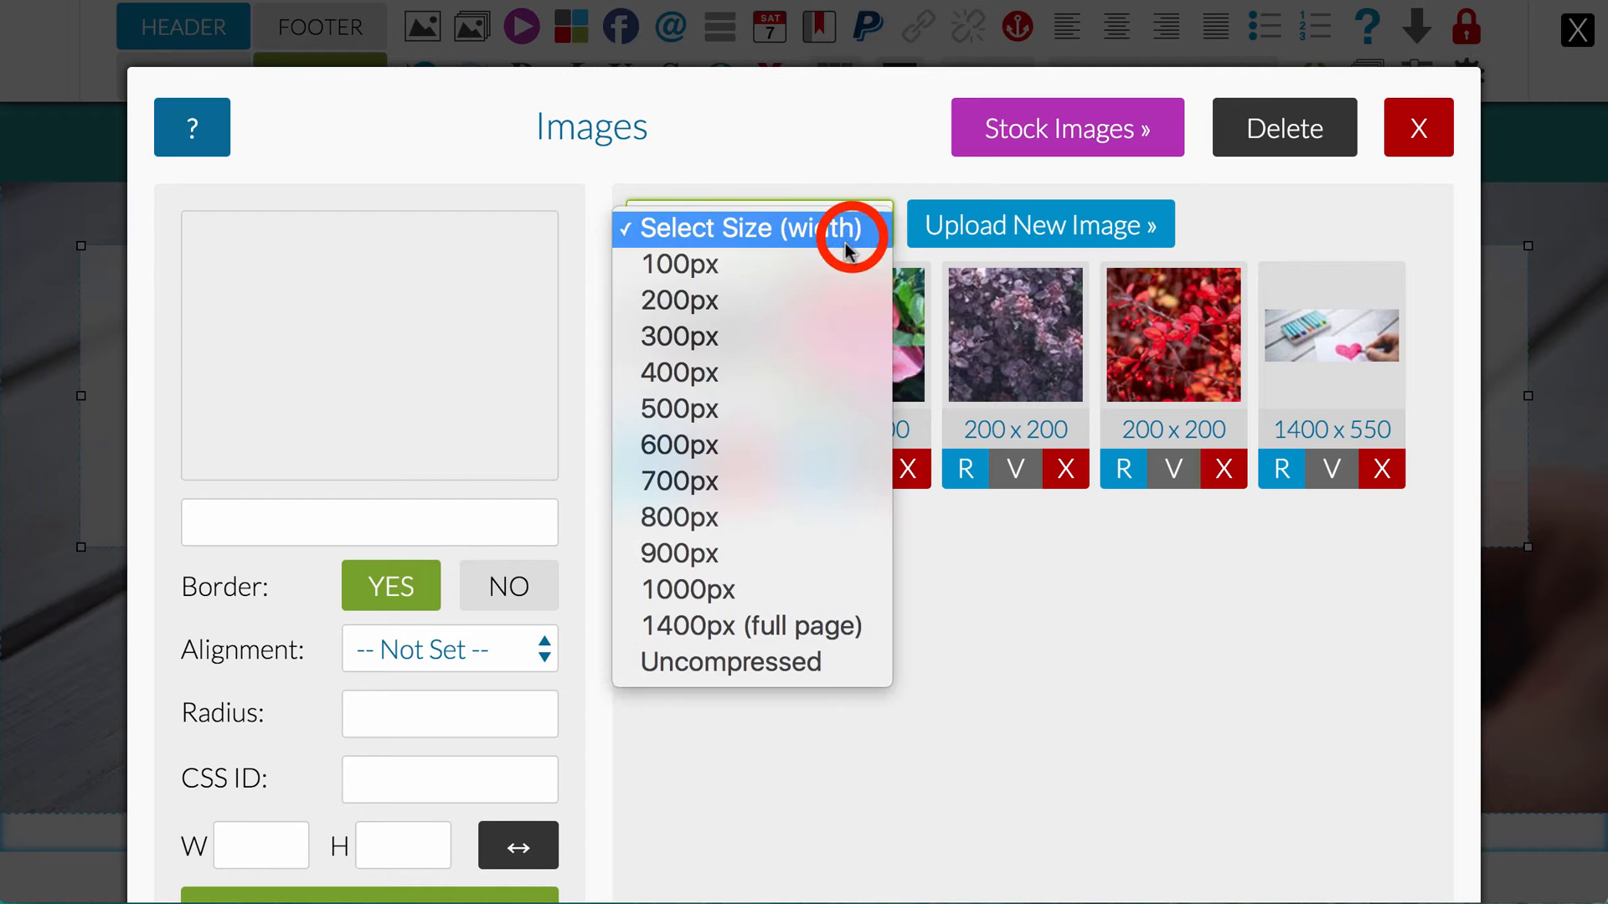
{"action": "left_click", "coordinate": [810, 304]}
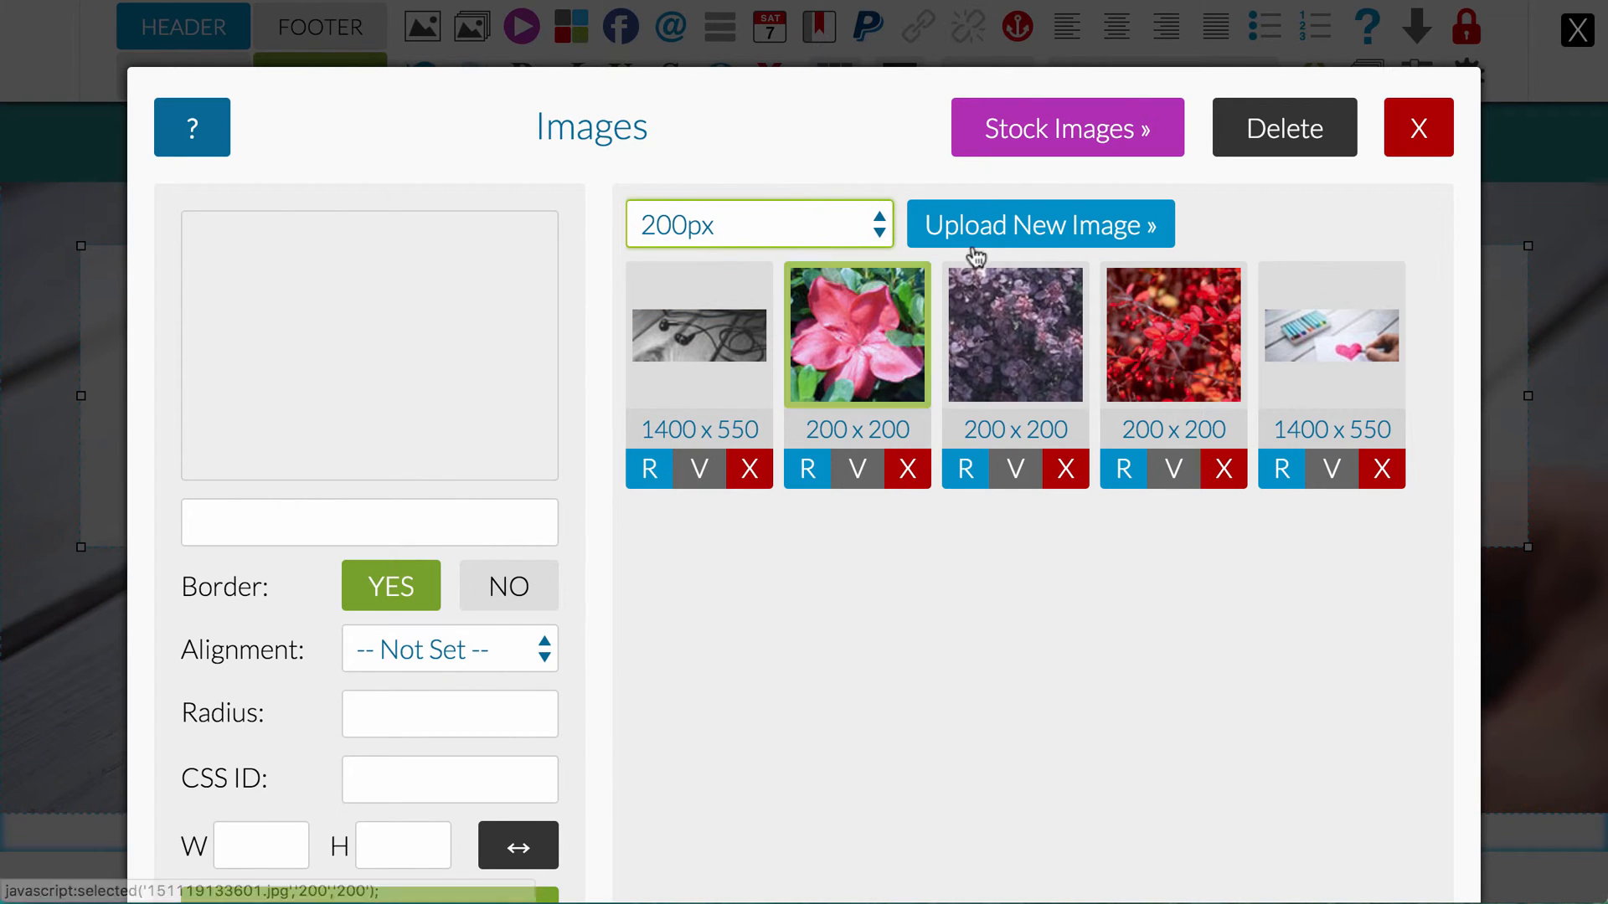
{"action": "left_click", "coordinate": [998, 226]}
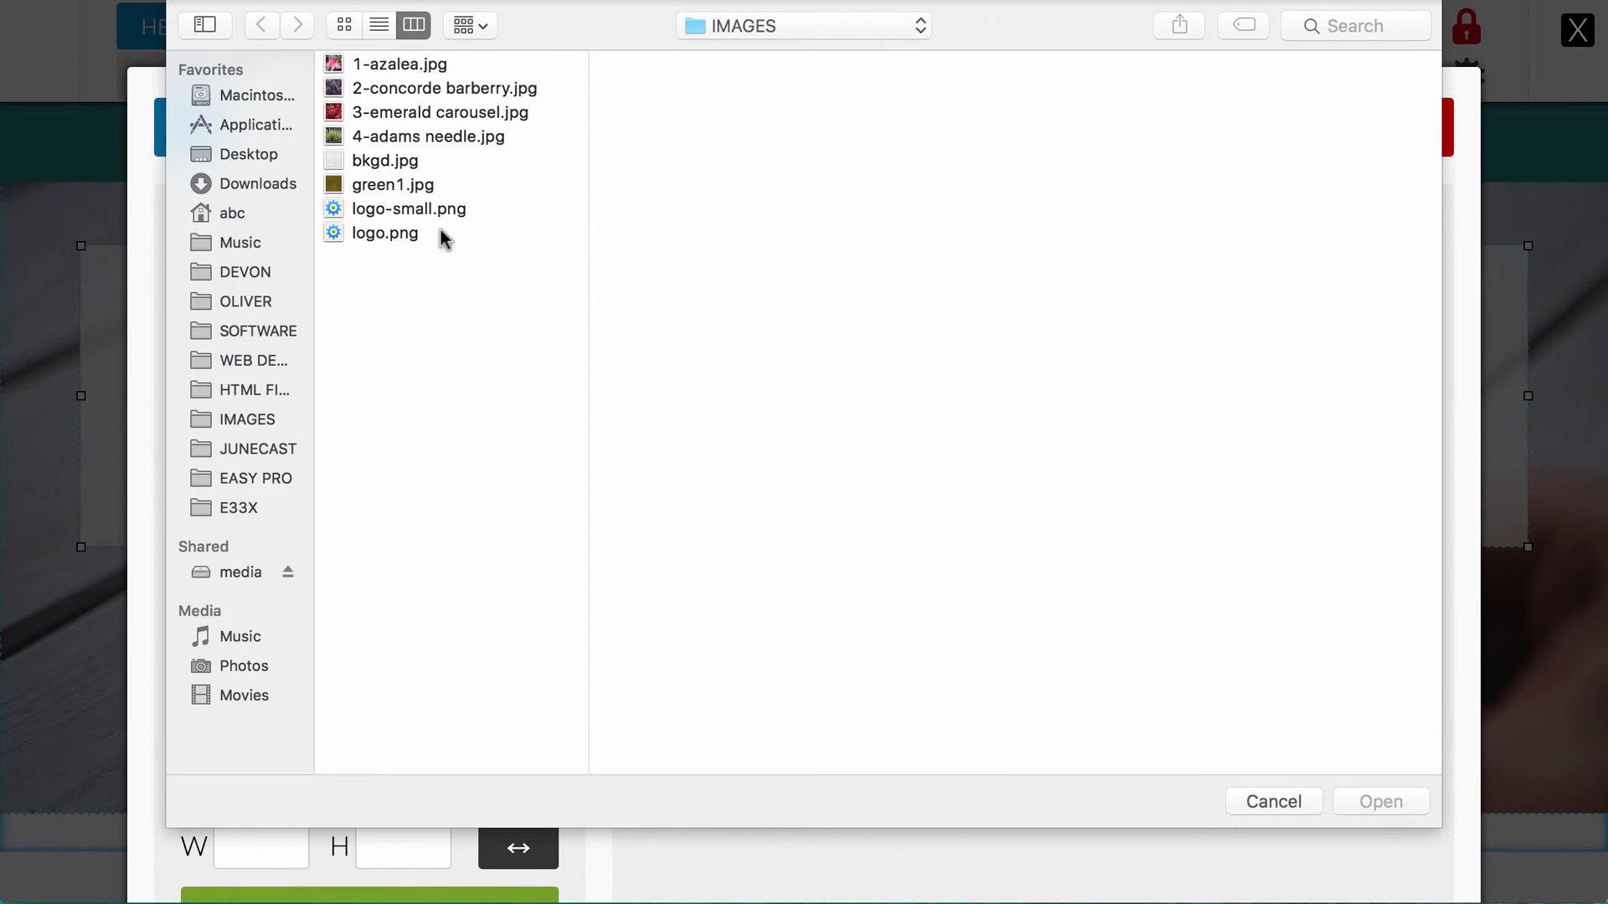
{"action": "left_click", "coordinate": [379, 233]}
{"action": "left_click", "coordinate": [1381, 801]}
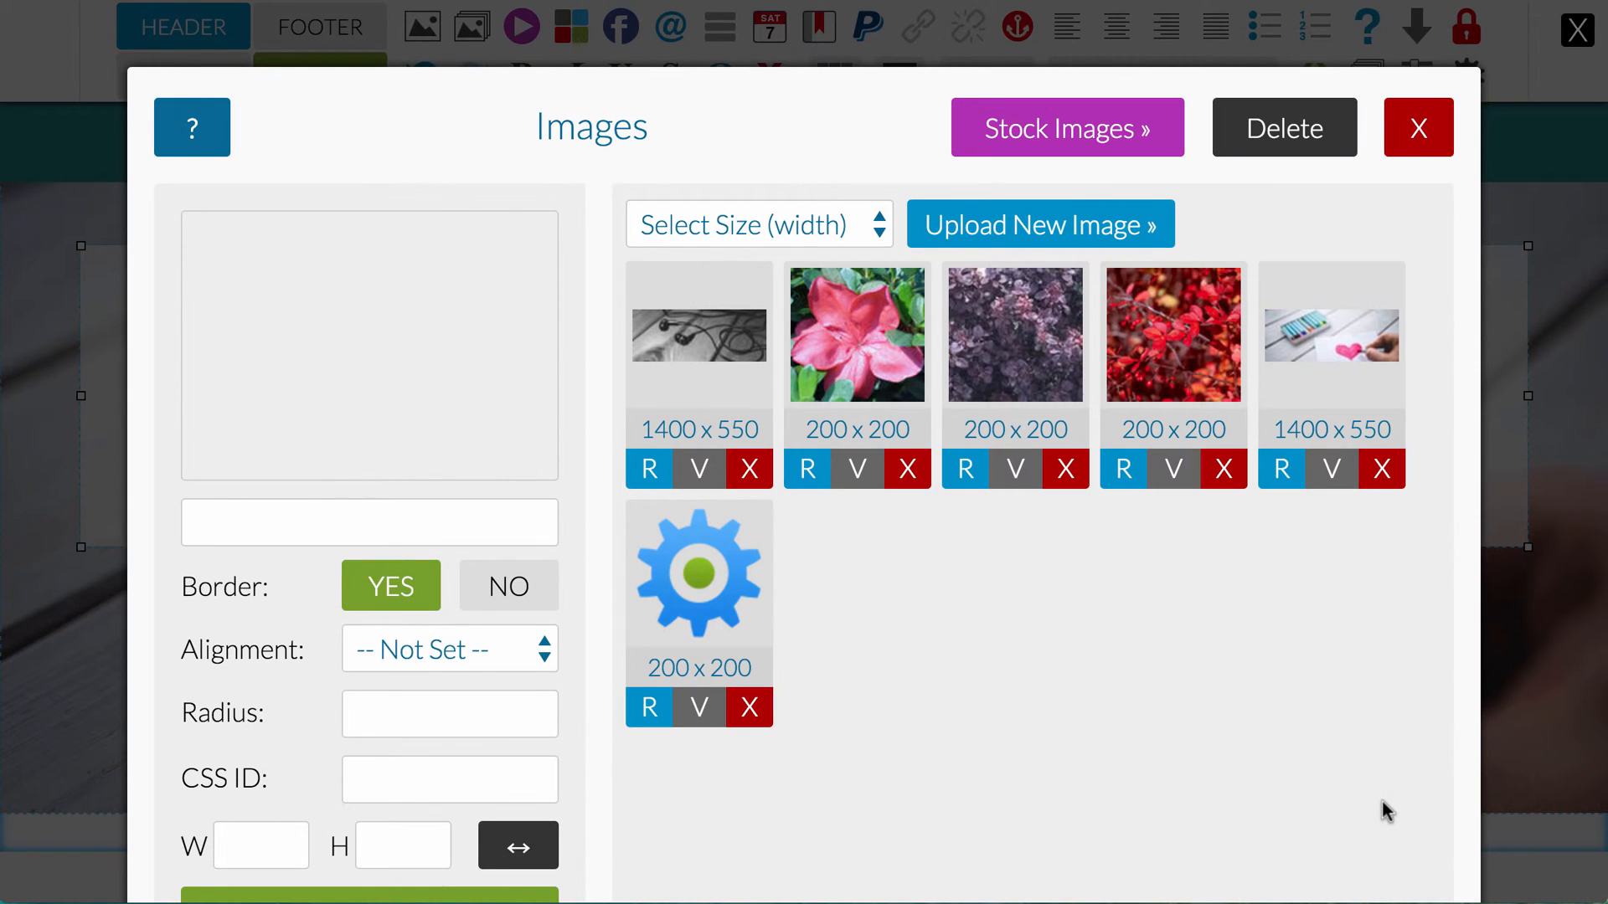
Step: Insert the uploaded gear logo into the new header cell and leave header editing
{"action": "left_click", "coordinate": [721, 588]}
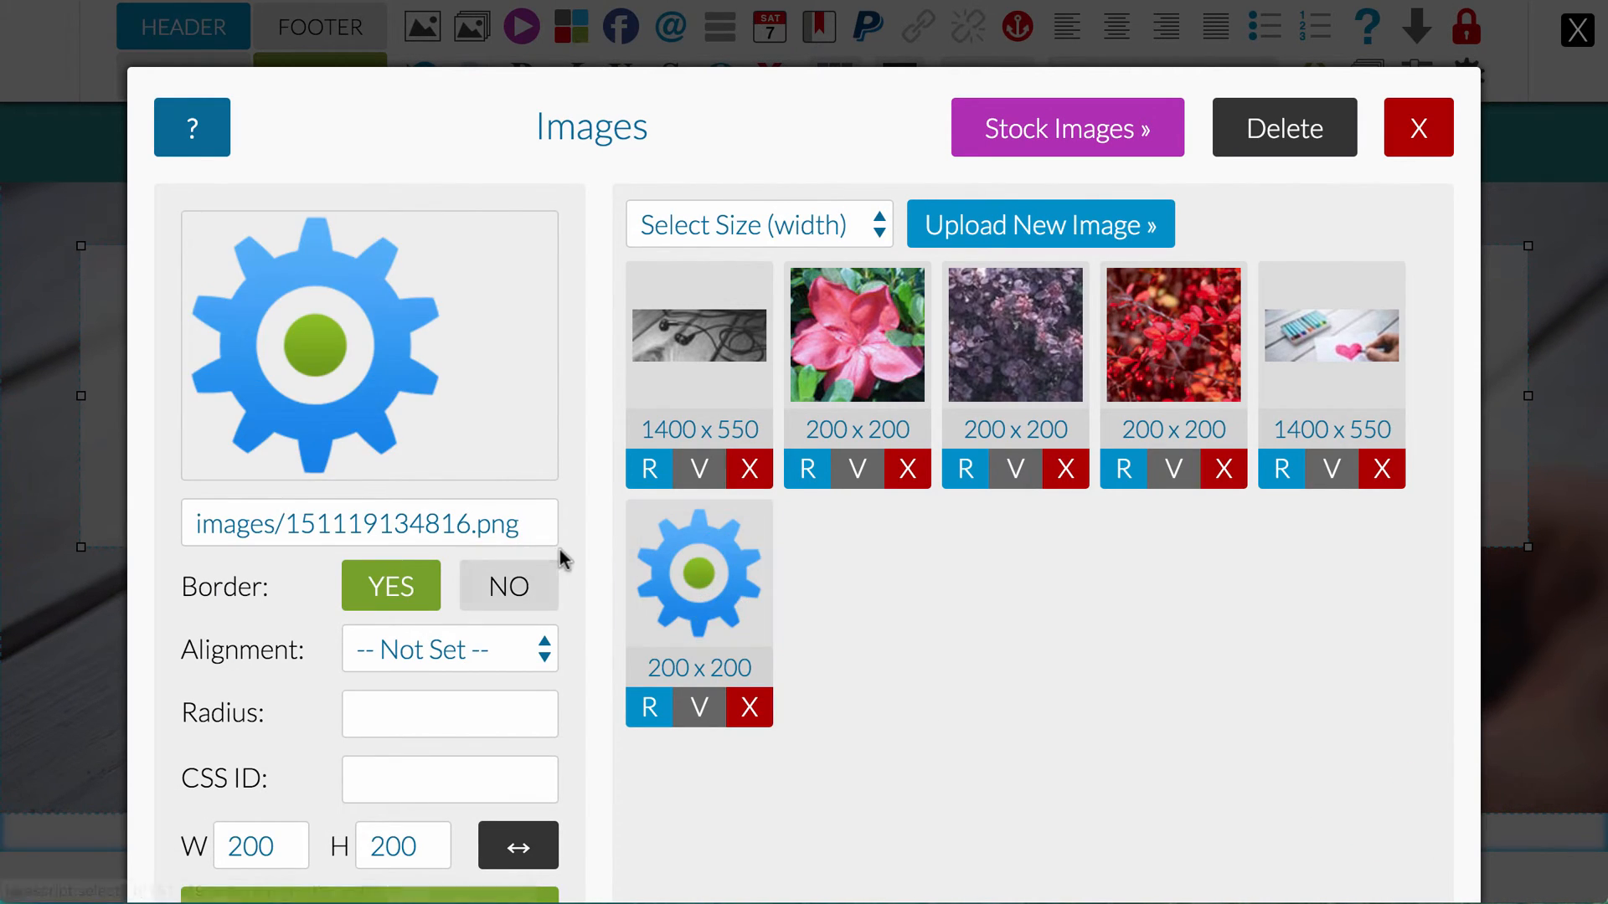
{"action": "scroll", "coordinate": [559, 549], "scroll_direction": "down", "scroll_amount": 2}
{"action": "left_click", "coordinate": [402, 733]}
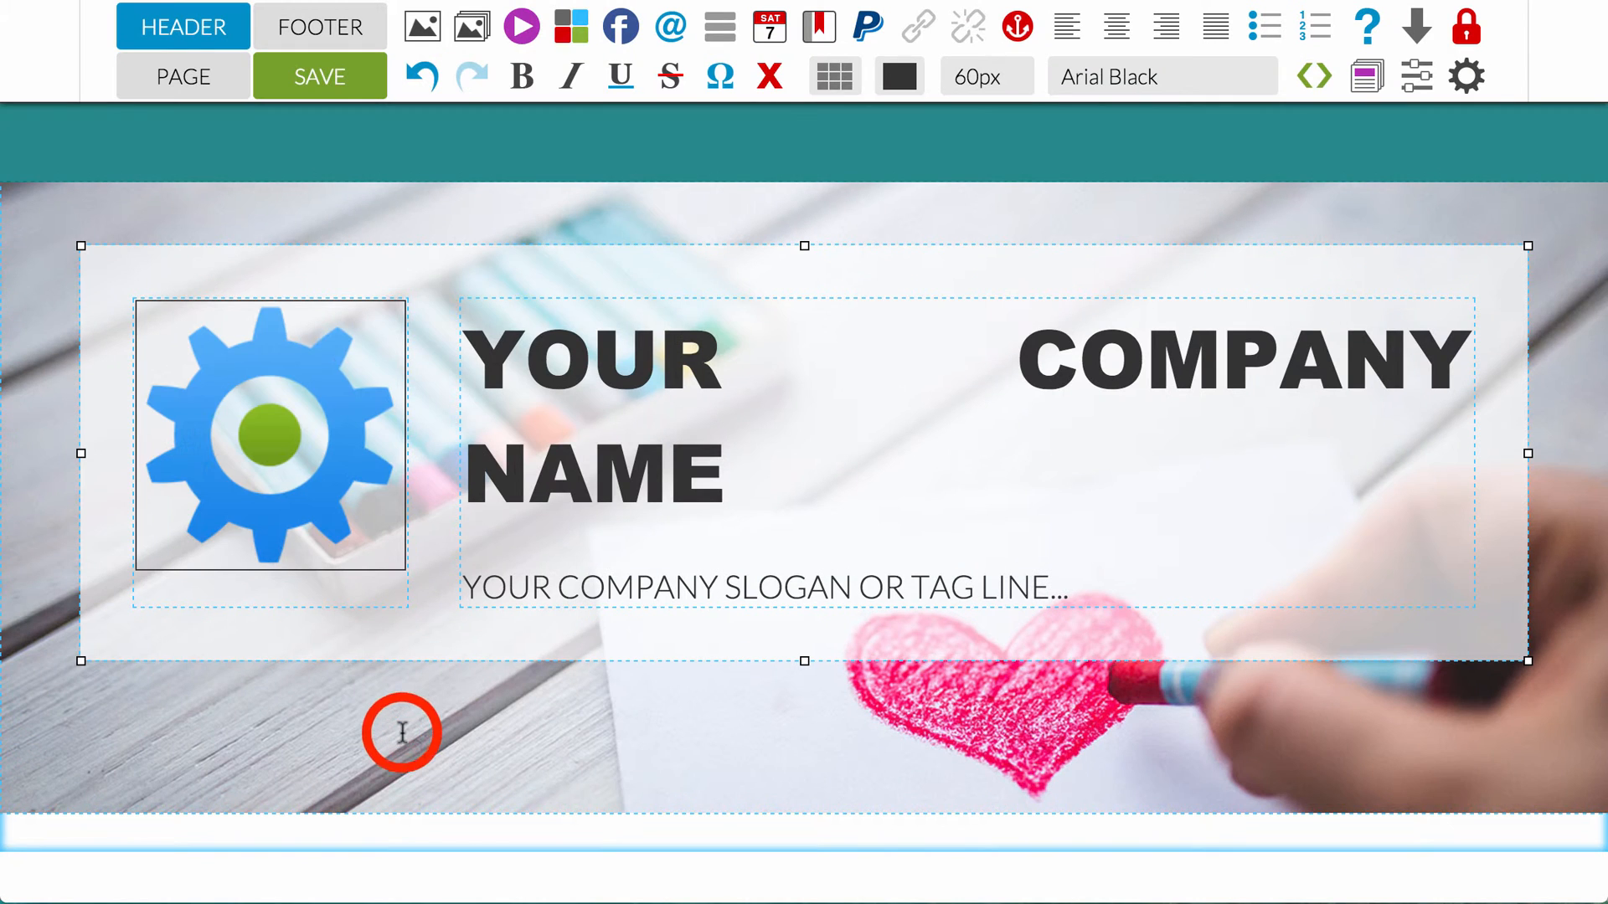
{"action": "left_click", "coordinate": [214, 44]}
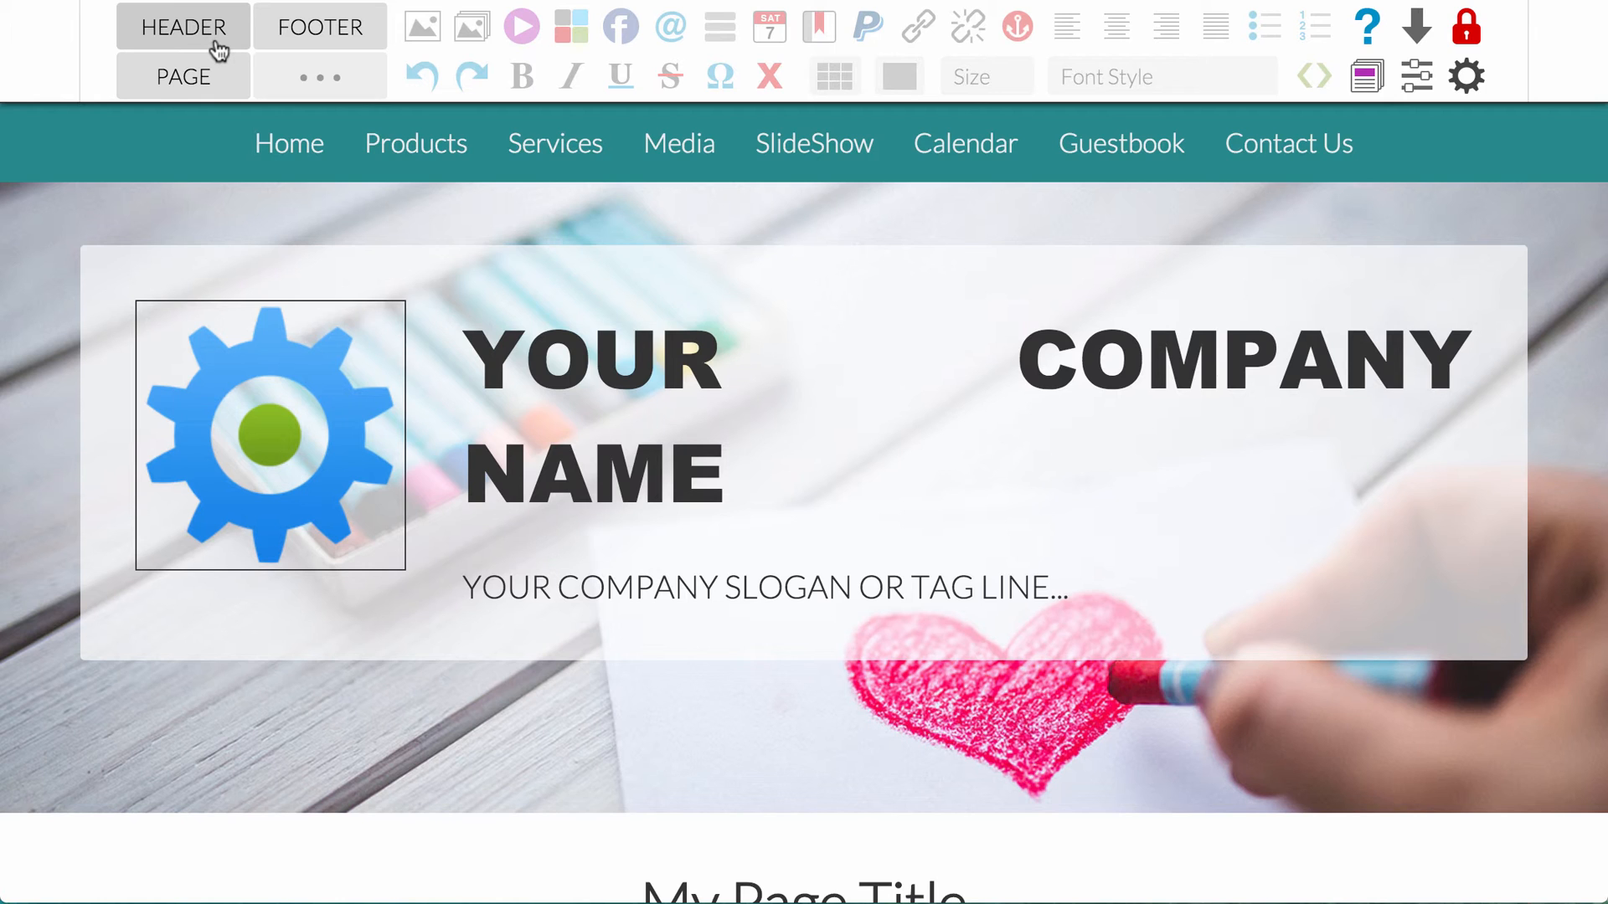
Step: Turn off the border of the header's gear logo, update it and leave header editing
{"action": "left_click", "coordinate": [156, 36]}
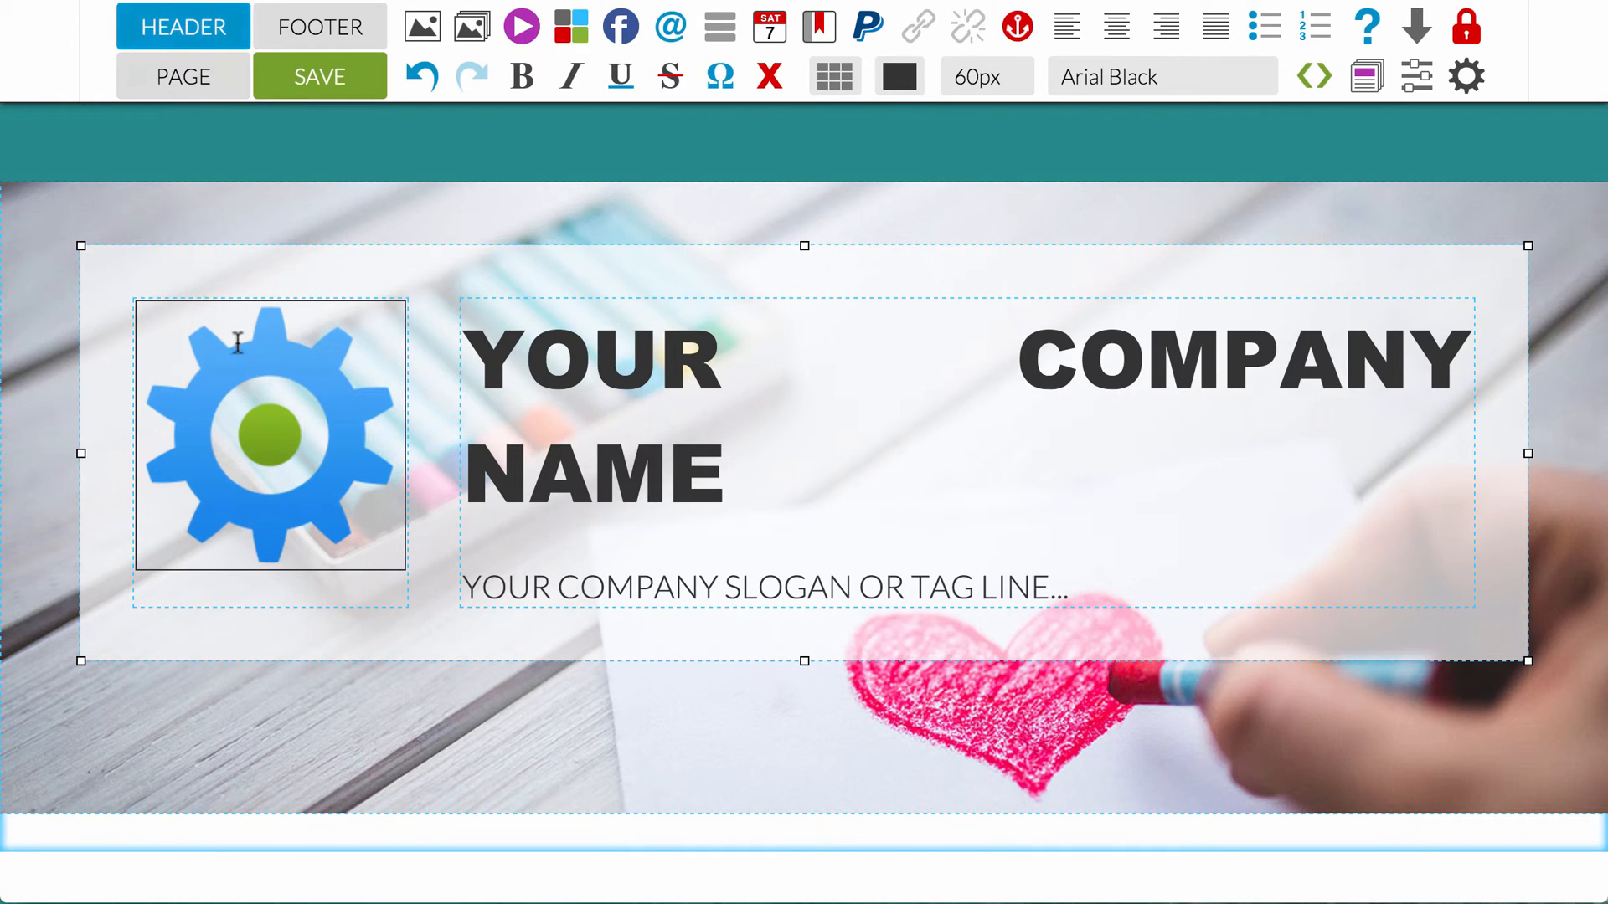
{"action": "left_click", "coordinate": [287, 406]}
{"action": "left_click", "coordinate": [418, 27]}
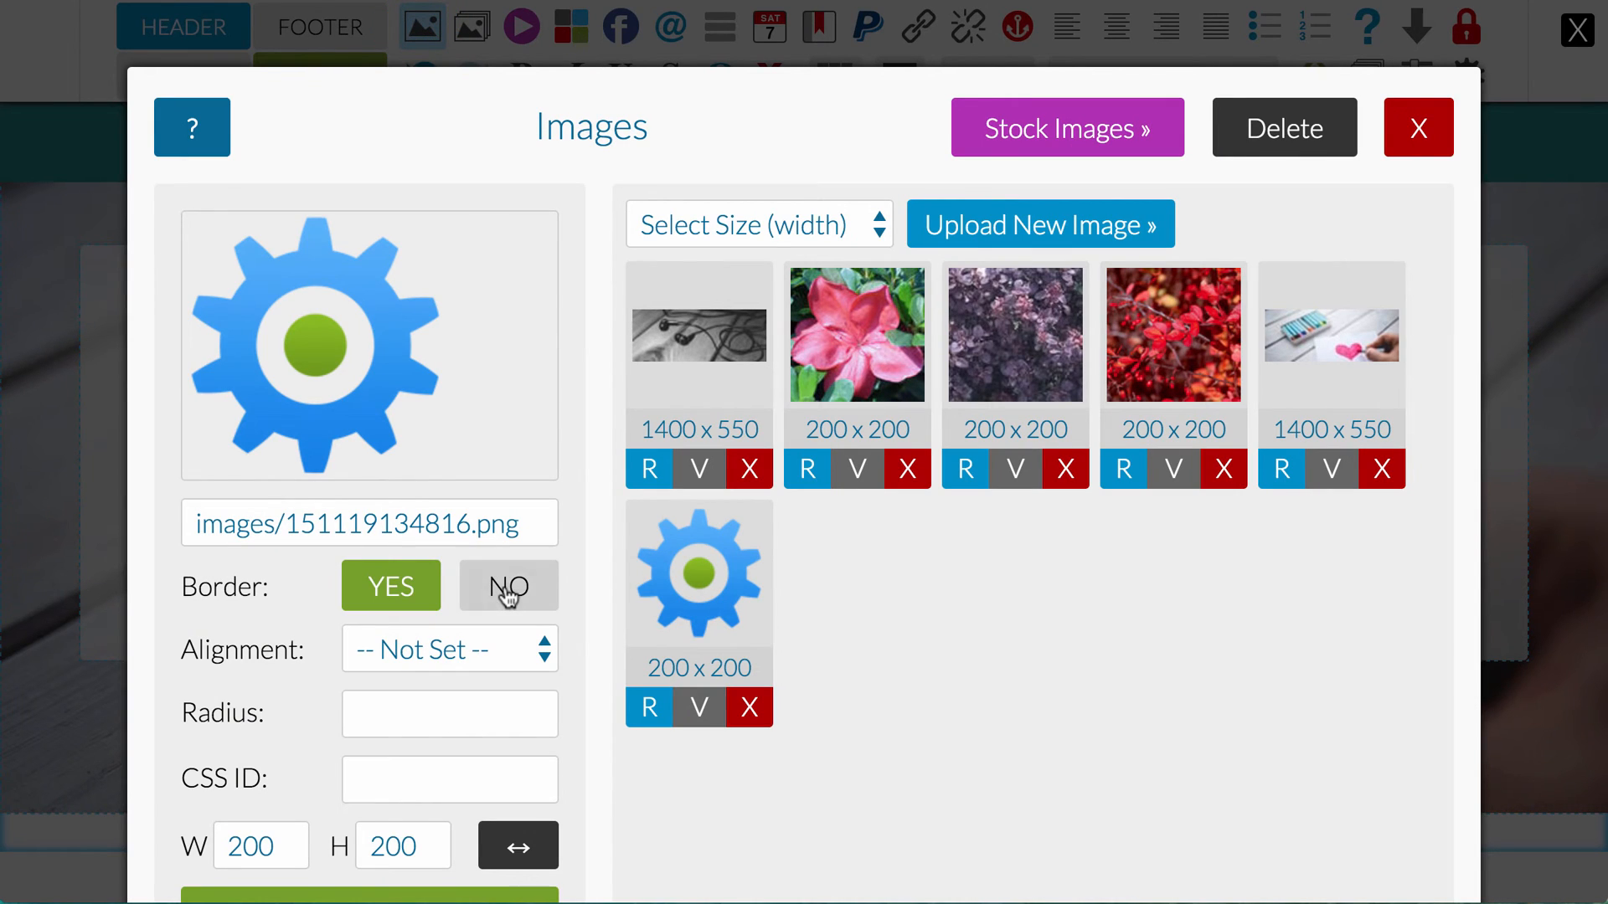
{"action": "left_click", "coordinate": [508, 586]}
{"action": "scroll", "coordinate": [457, 708], "scroll_direction": "down", "scroll_amount": 2}
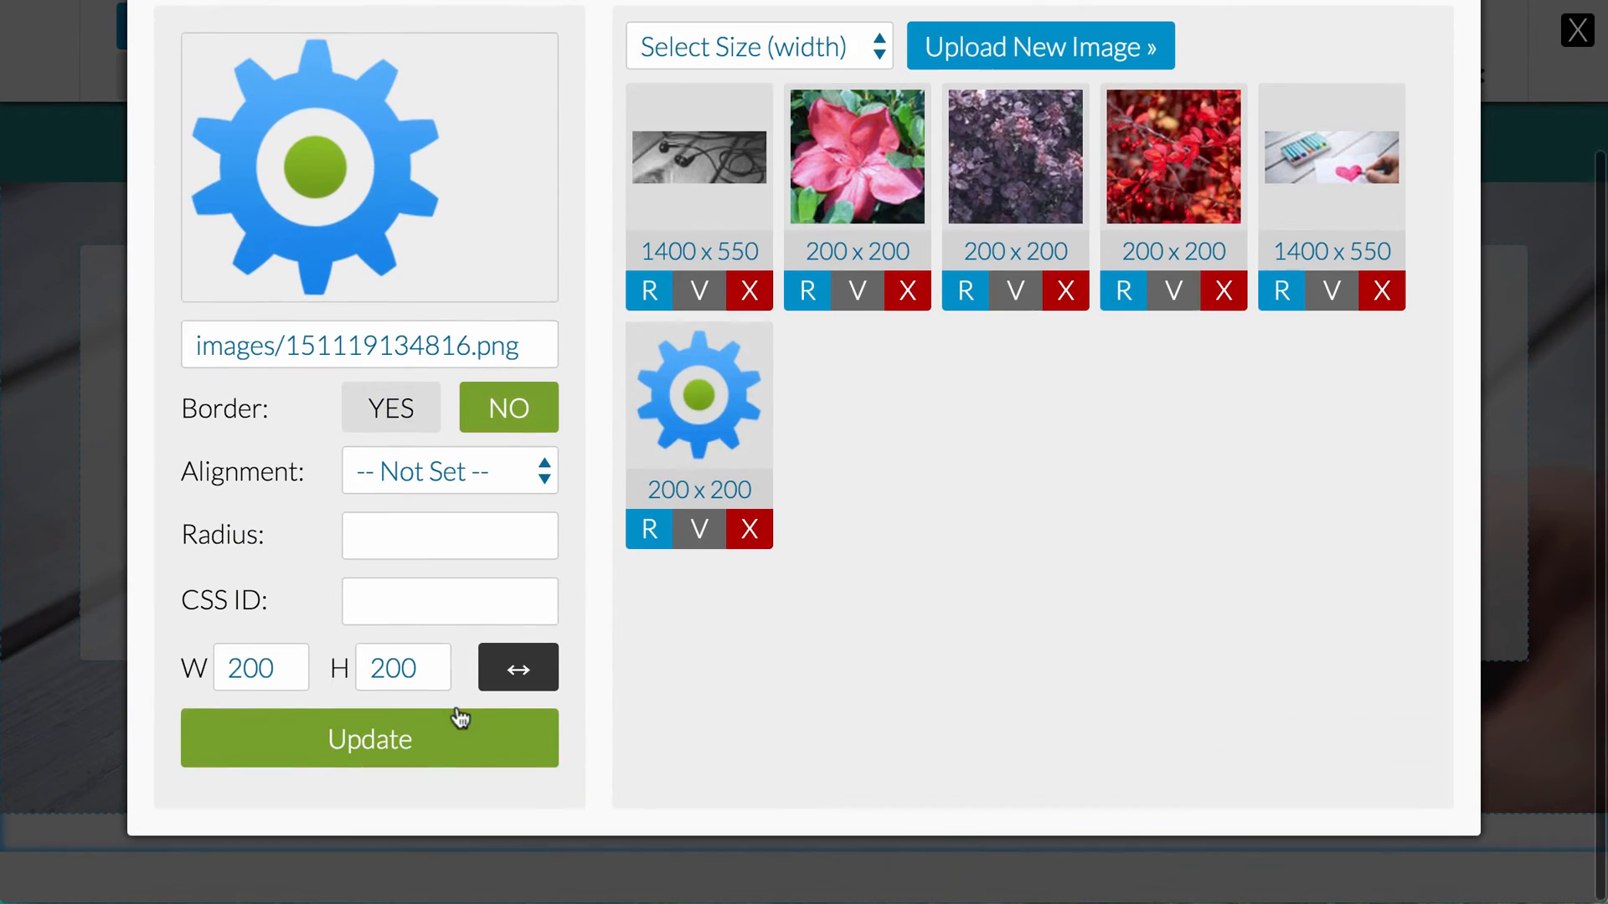
{"action": "left_click", "coordinate": [407, 730]}
{"action": "left_click", "coordinate": [190, 30]}
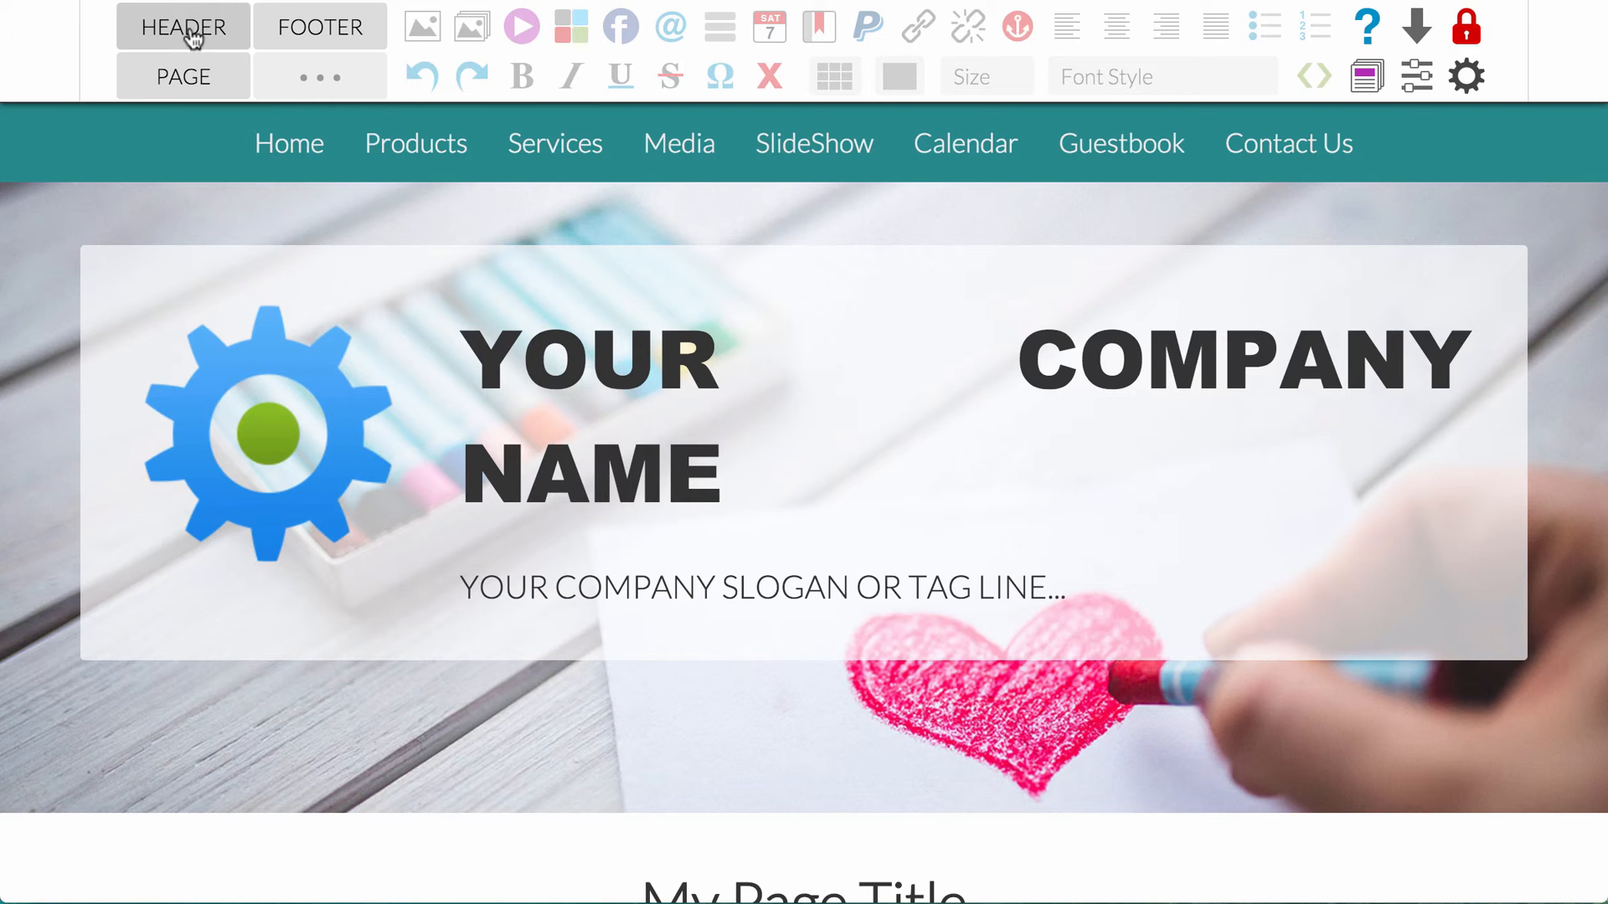
Step: Shrink the header's gear logo proportionally to about two thirds of its size and save the header
{"action": "left_click", "coordinate": [187, 30]}
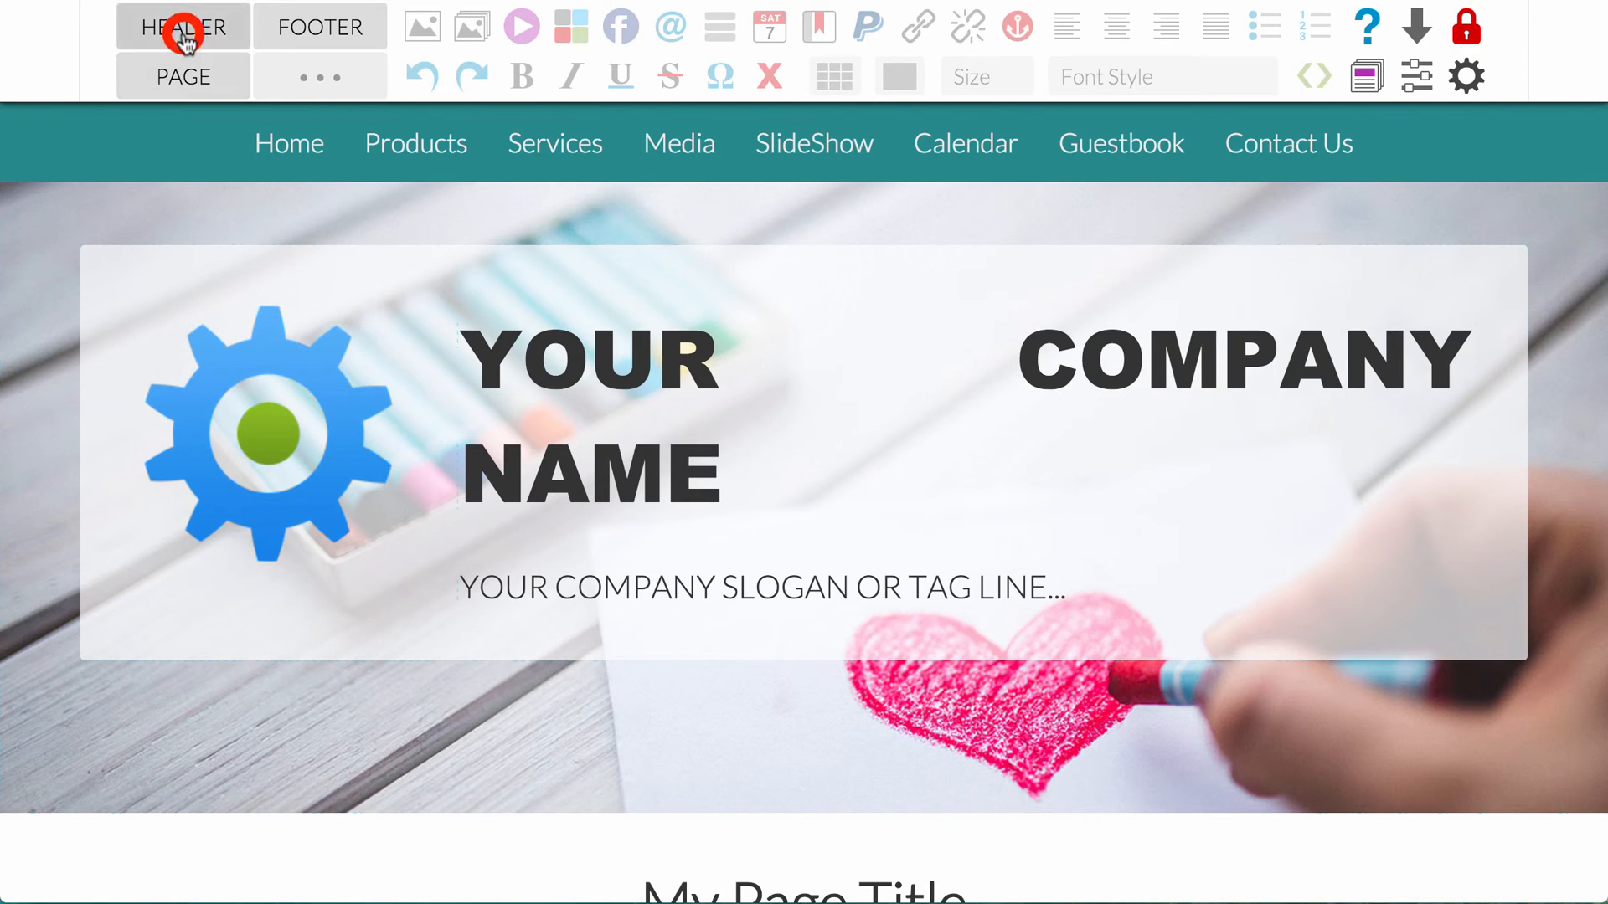
{"action": "left_click", "coordinate": [272, 408]}
{"action": "left_click_drag", "start_coordinate": [404, 569], "coordinate": [332, 478]}
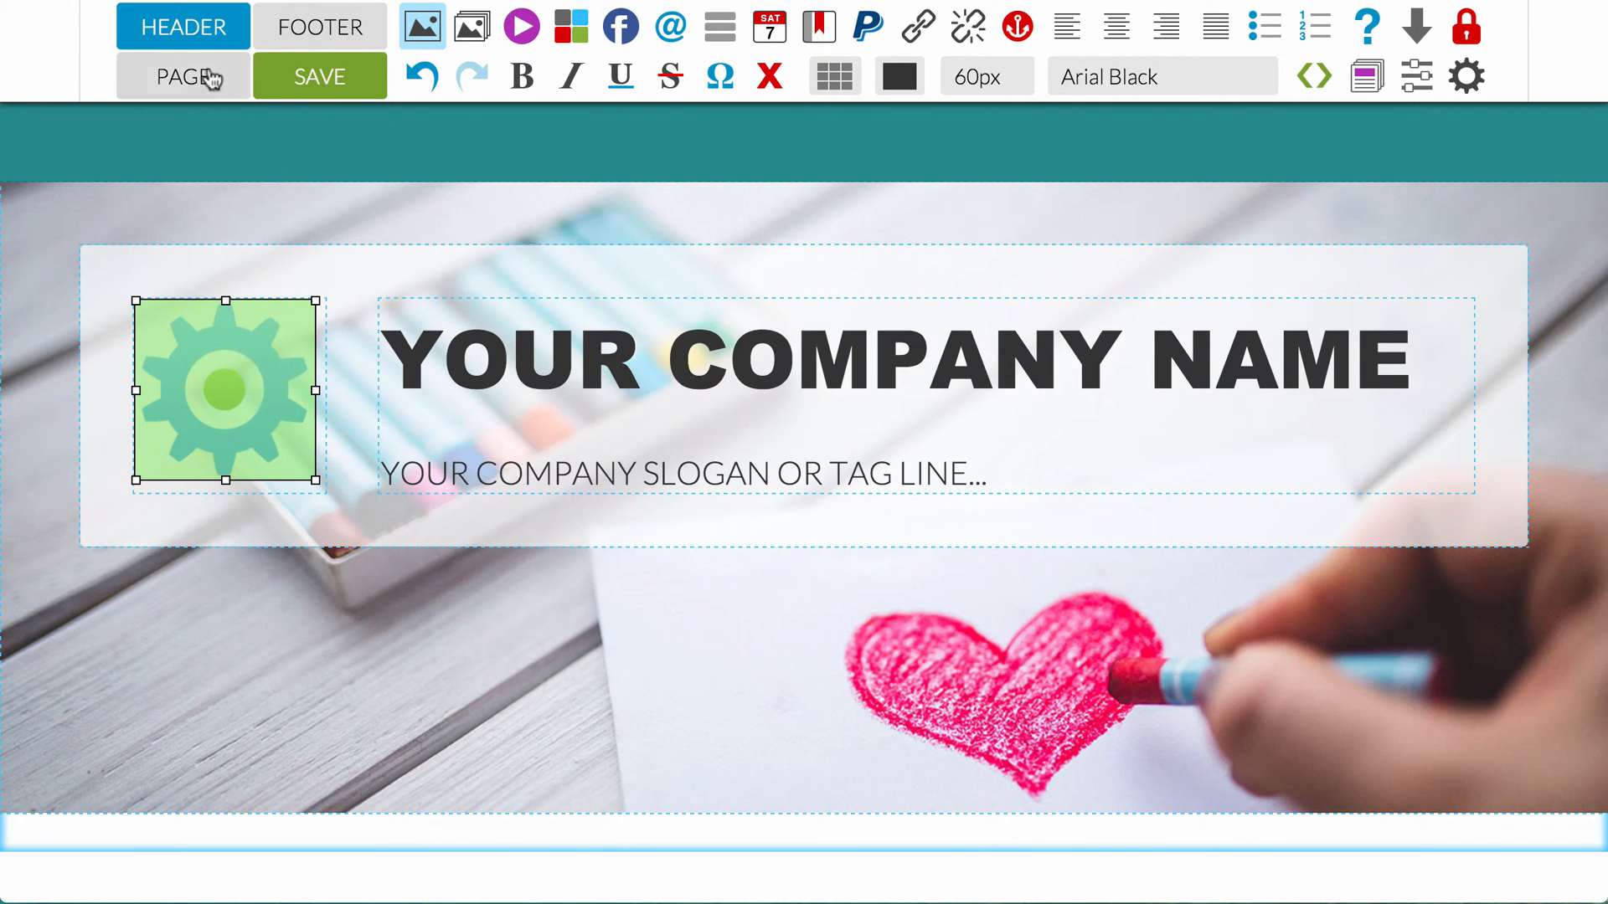
{"action": "left_click", "coordinate": [186, 31]}
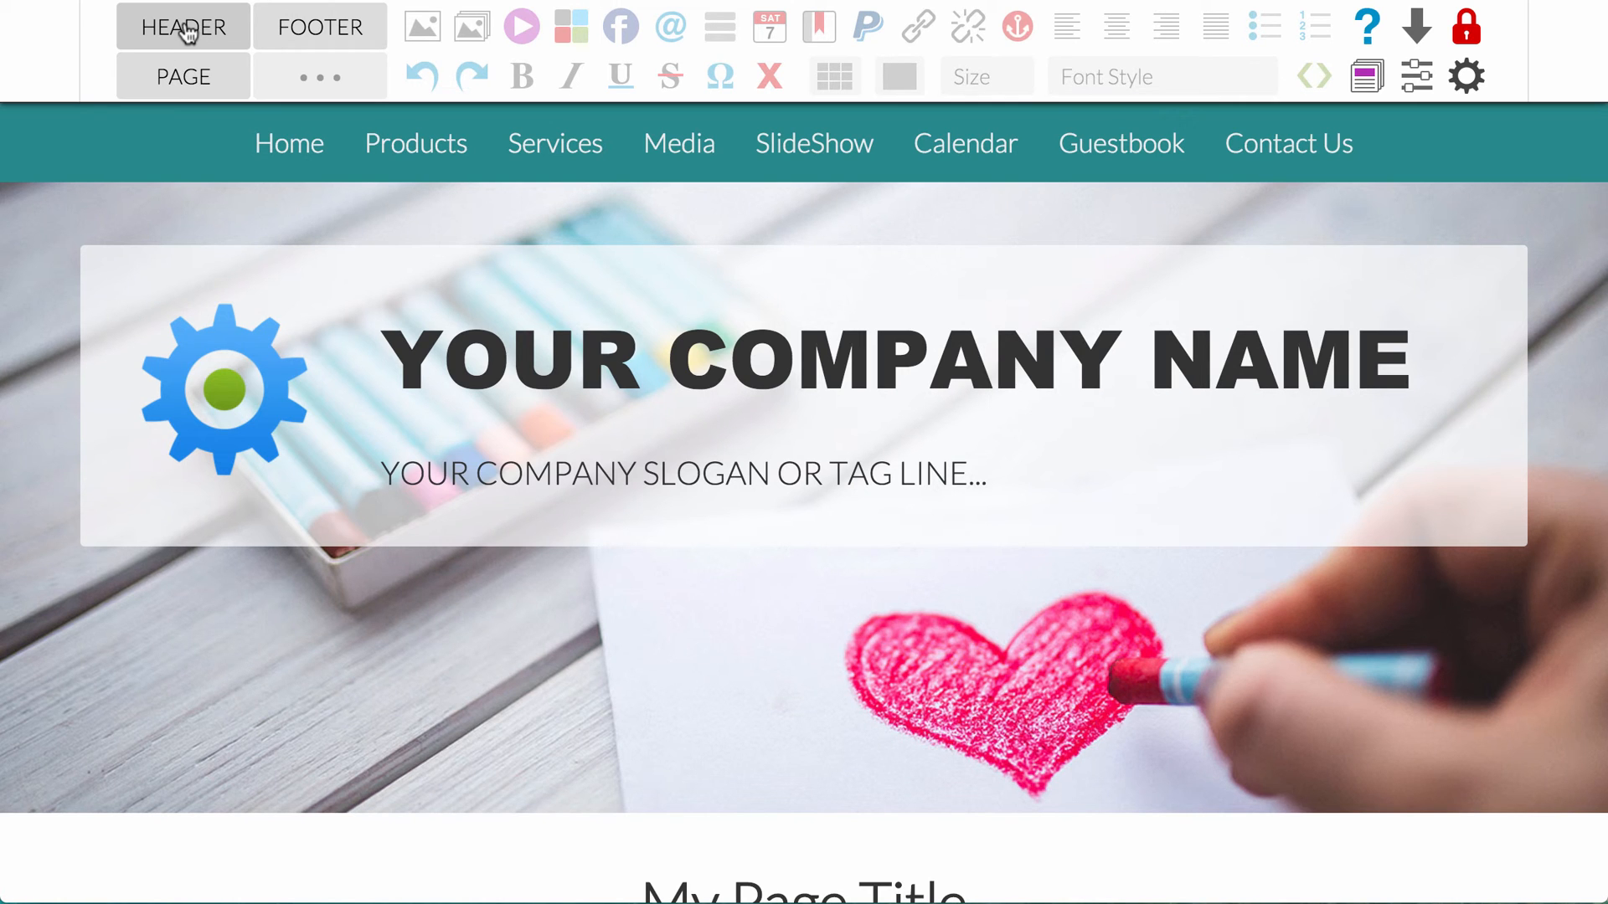
{"action": "left_click", "coordinate": [186, 30]}
{"action": "left_click", "coordinate": [333, 76]}
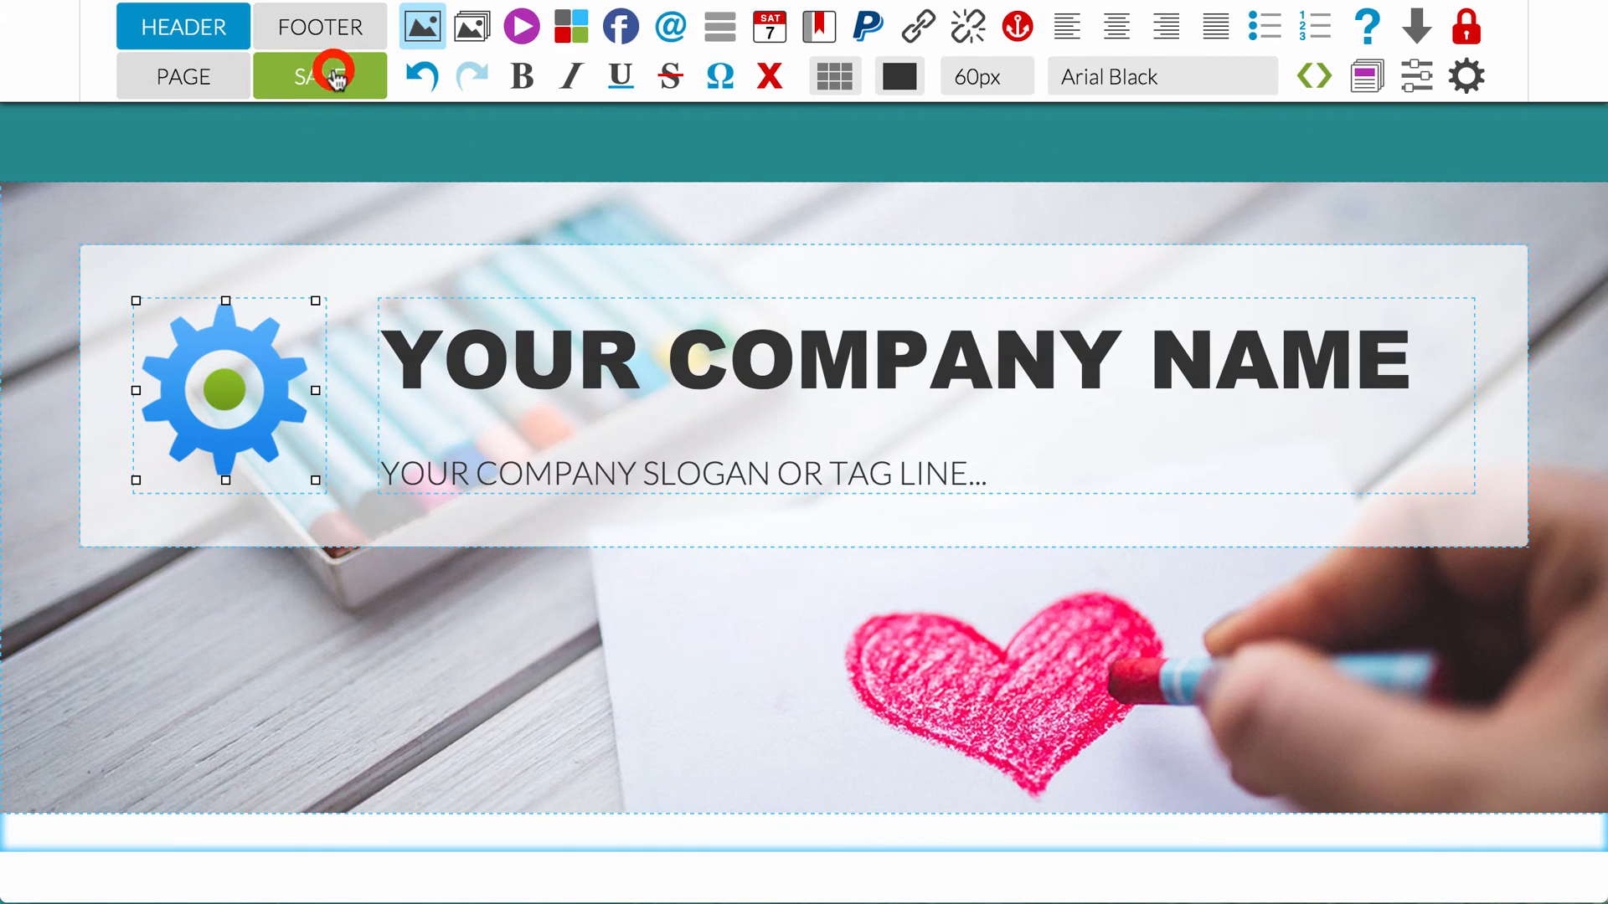
{"action": "left_click", "coordinate": [191, 30]}
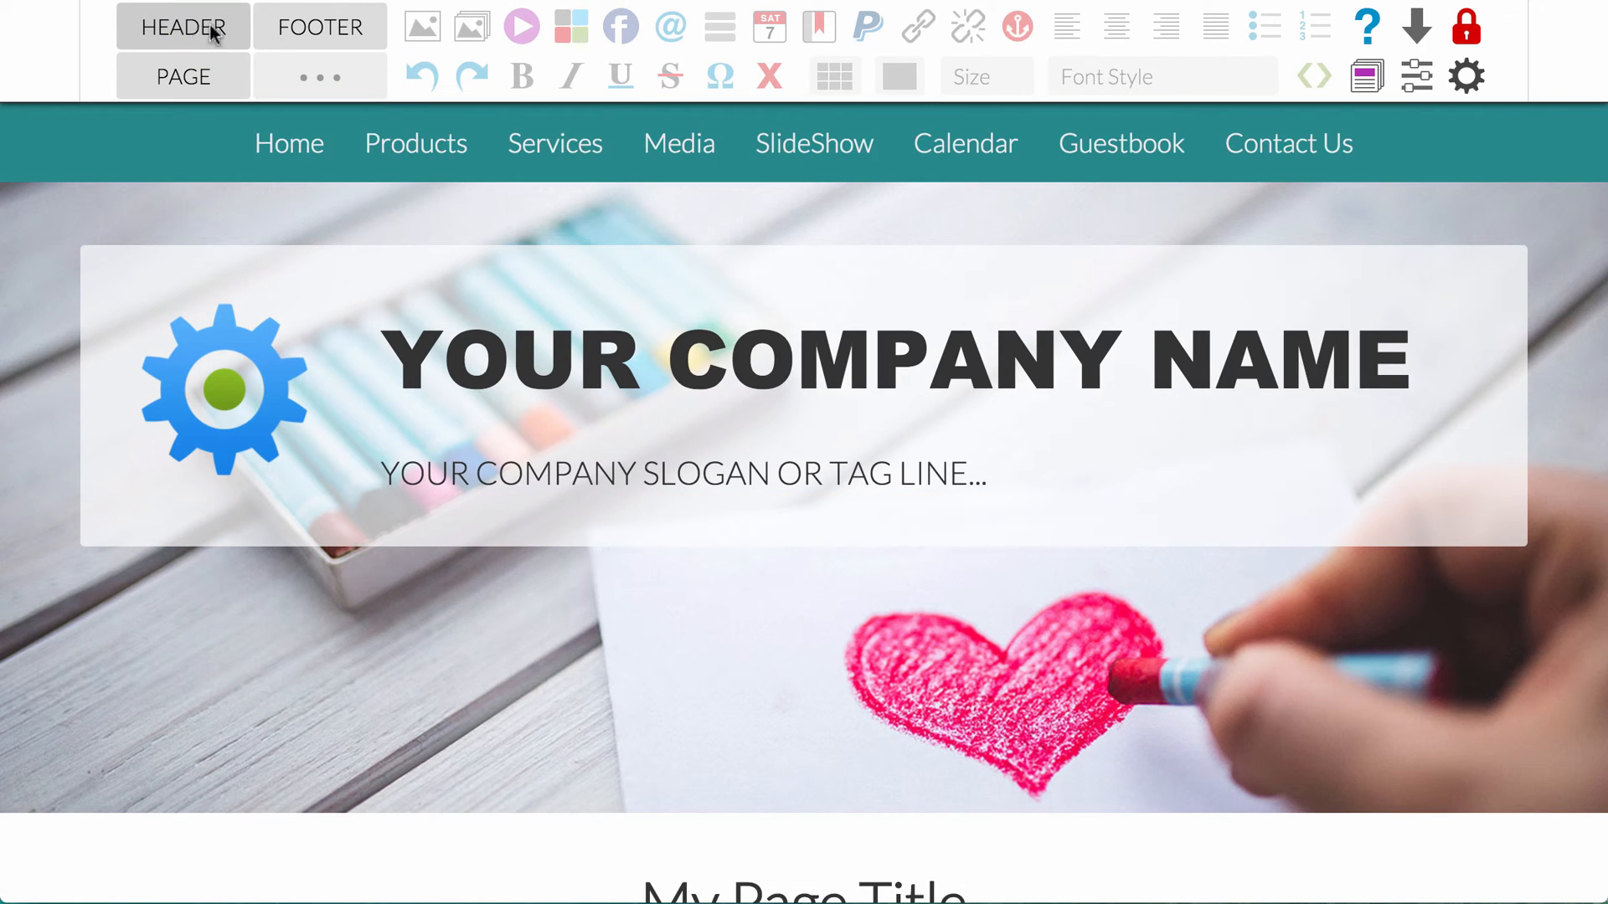
Step: Open the help and resources page and examine the free image and image editor links and the offered design services
{"action": "left_click", "coordinate": [1363, 28]}
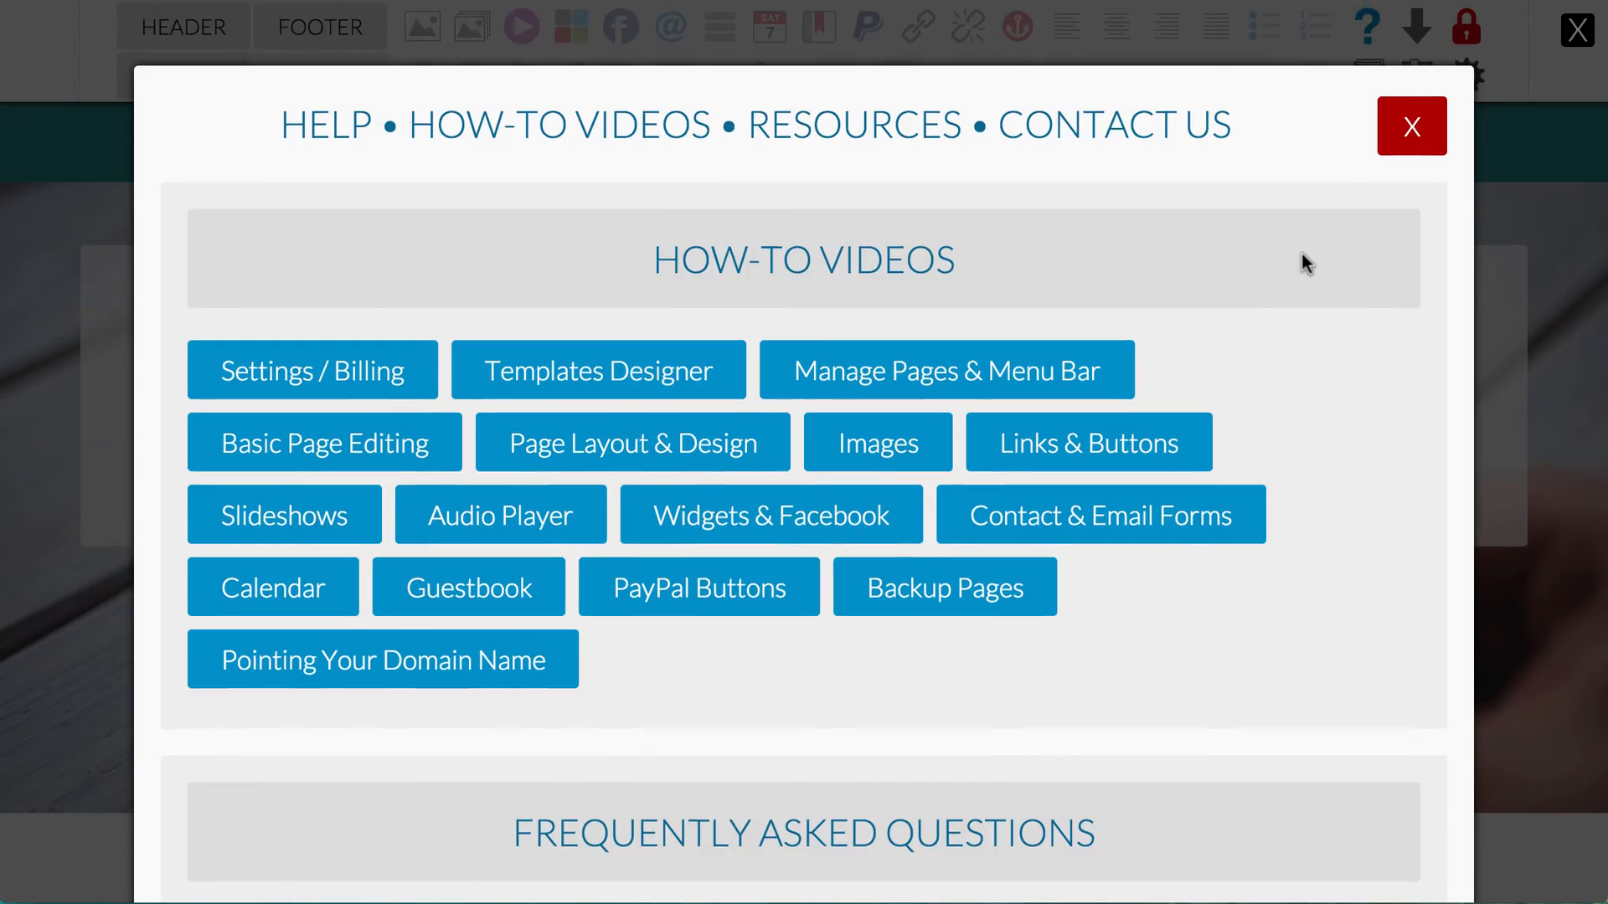
{"action": "scroll", "coordinate": [1304, 261], "scroll_direction": "down", "scroll_amount": 15}
{"action": "scroll", "coordinate": [1303, 256], "scroll_direction": "down", "scroll_amount": 3}
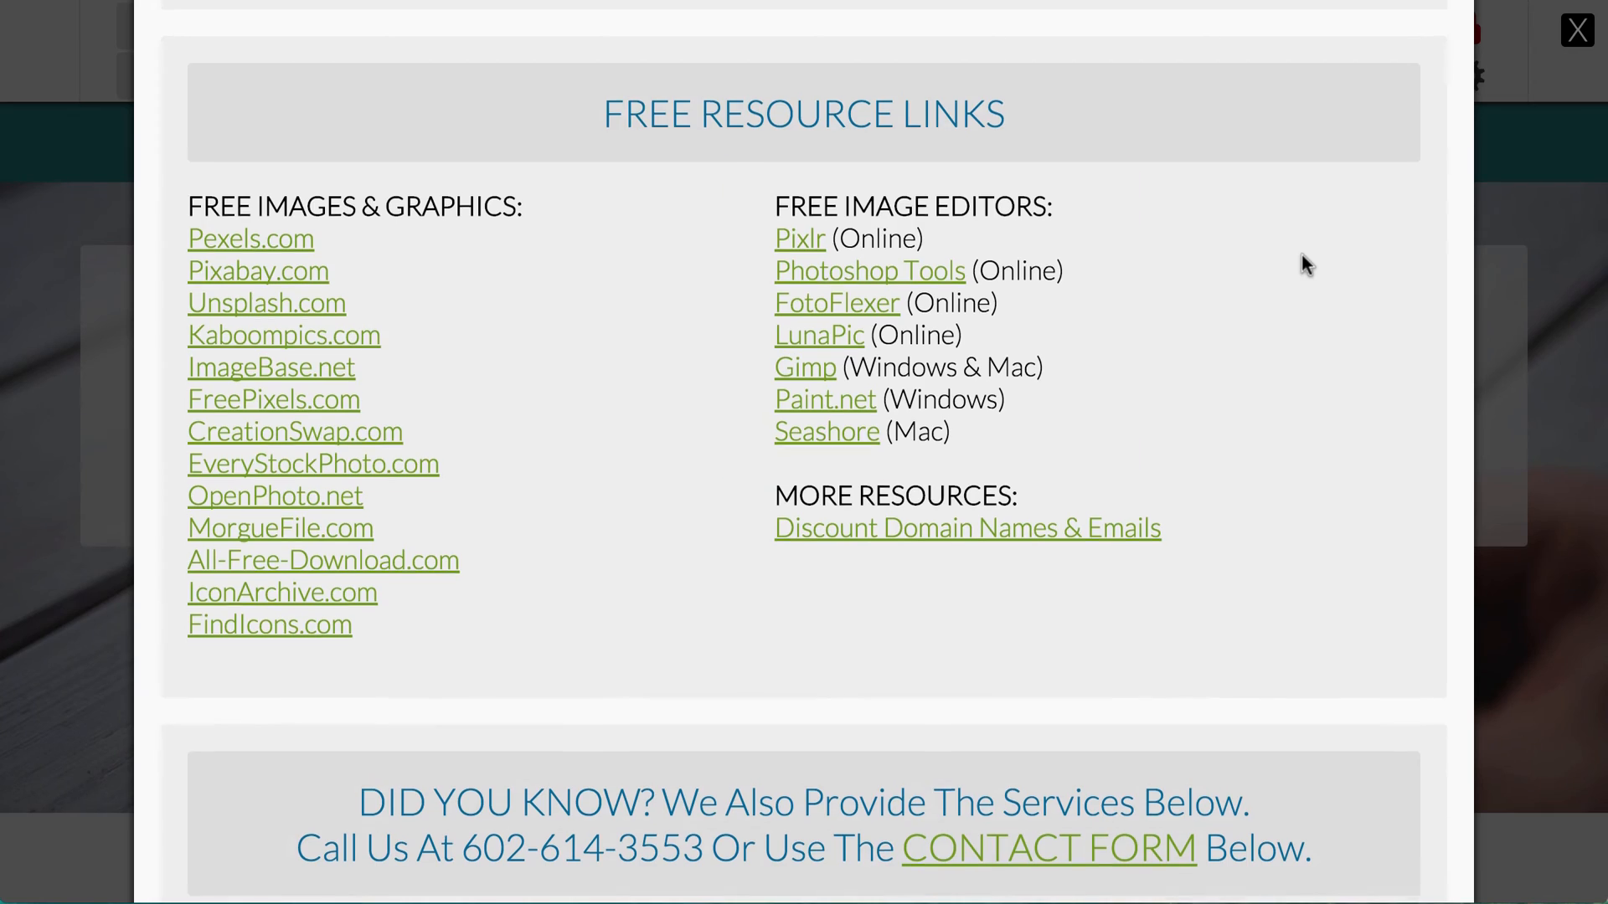
{"action": "scroll", "coordinate": [1301, 255], "scroll_direction": "down", "scroll_amount": 3}
{"action": "scroll", "coordinate": [1301, 257], "scroll_direction": "down", "scroll_amount": 5}
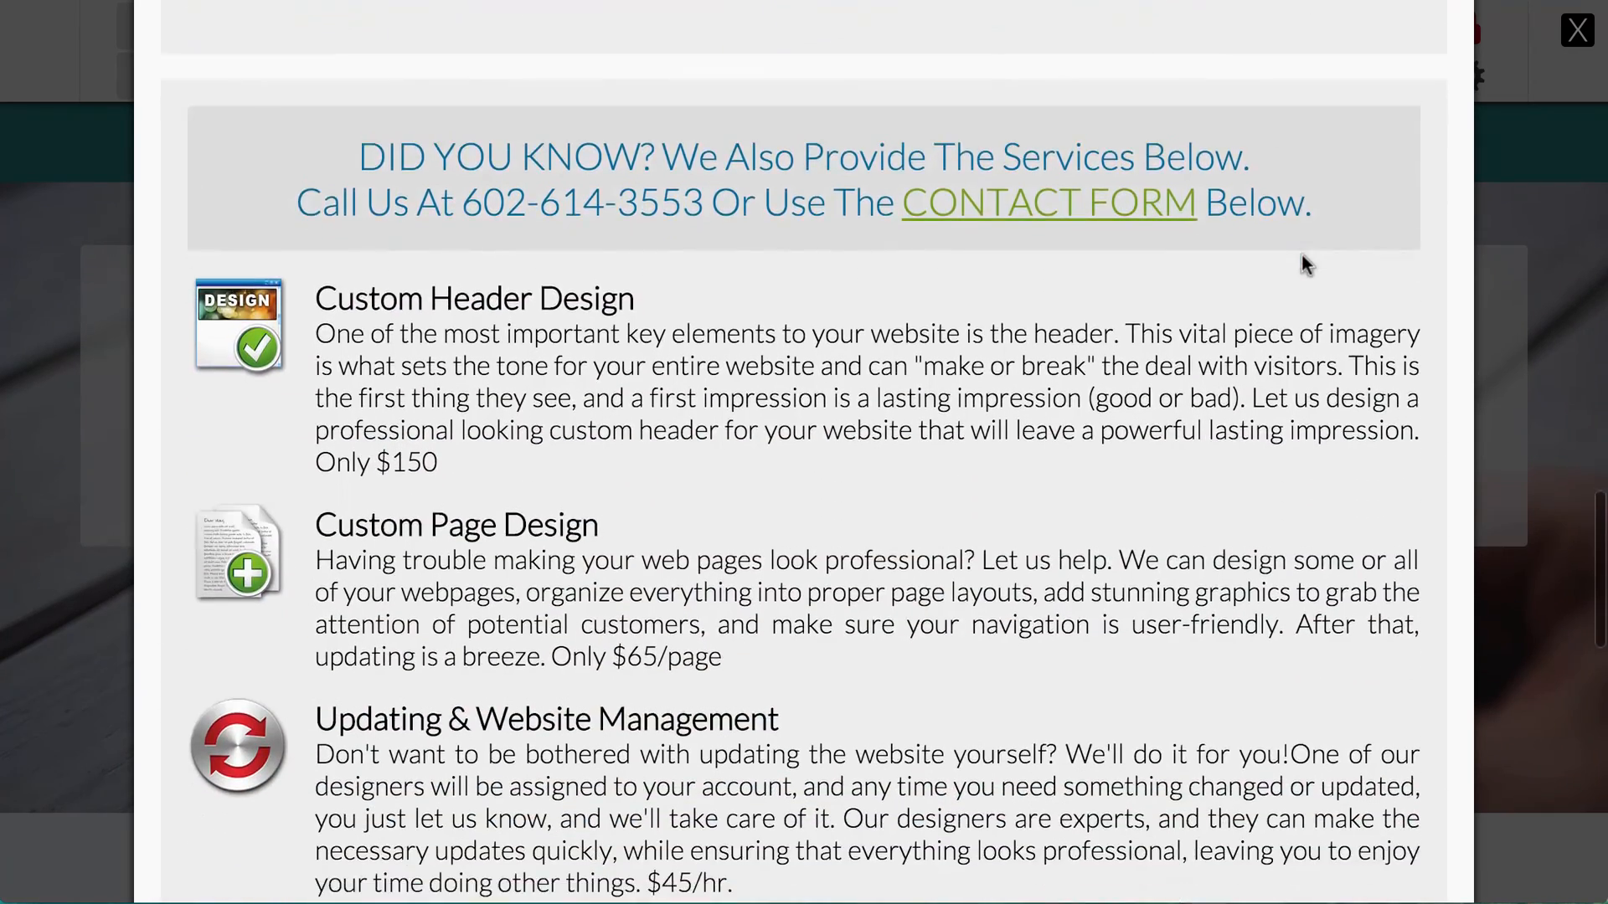
{"action": "scroll", "coordinate": [1301, 254], "scroll_direction": "down", "scroll_amount": 1}
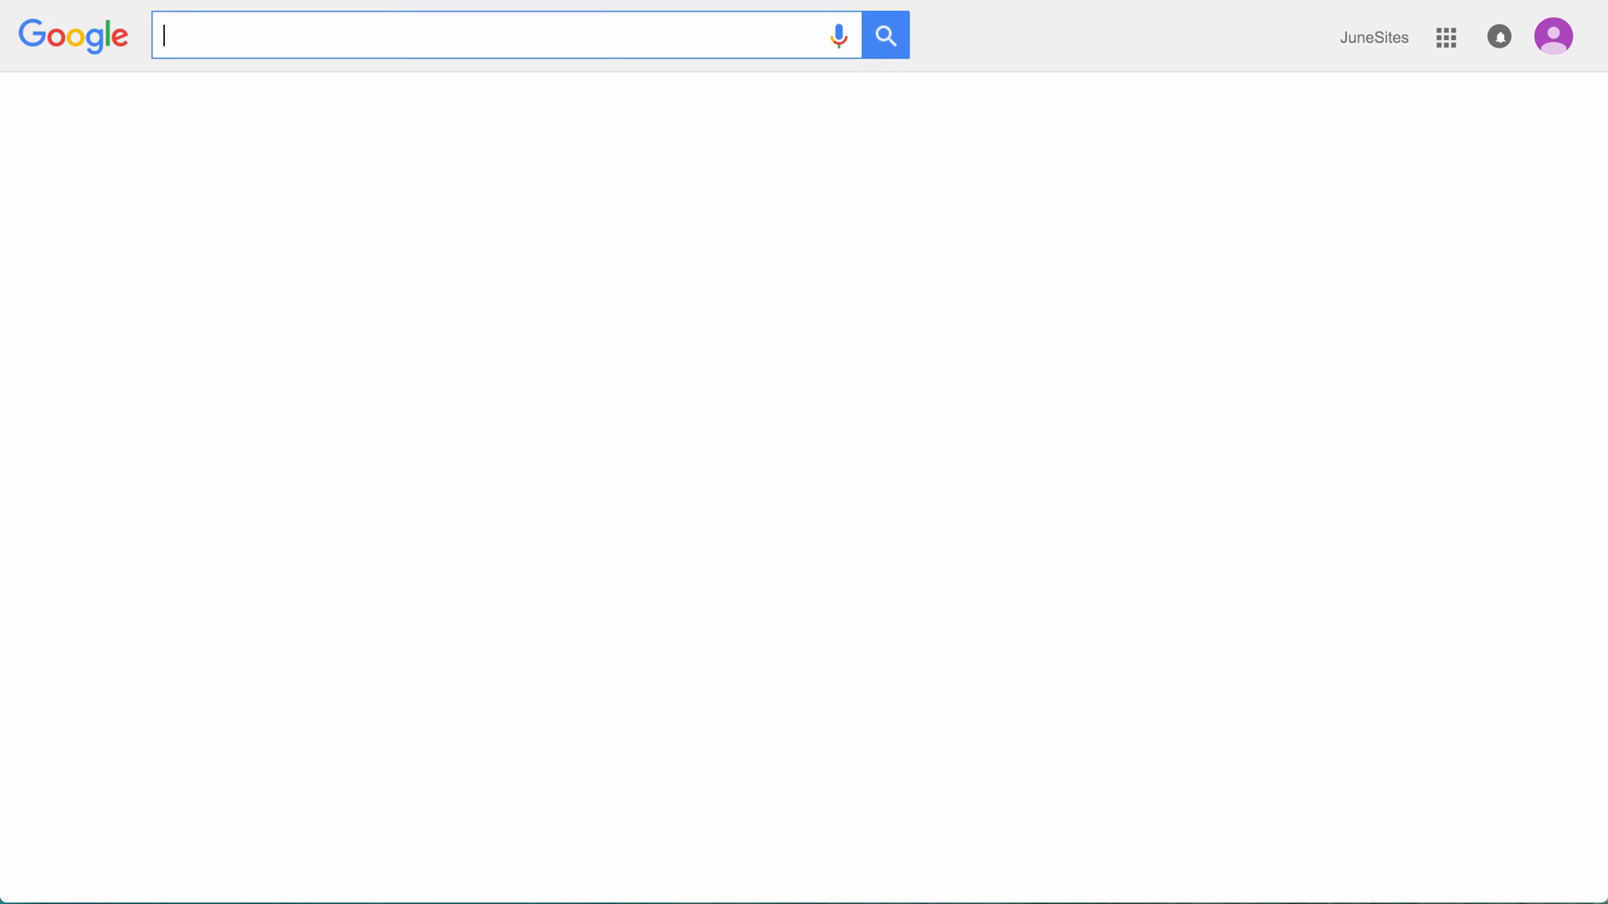
Step: Switch to Google and search for images of "sports cars"
{"action": "type", "text": "sports "}
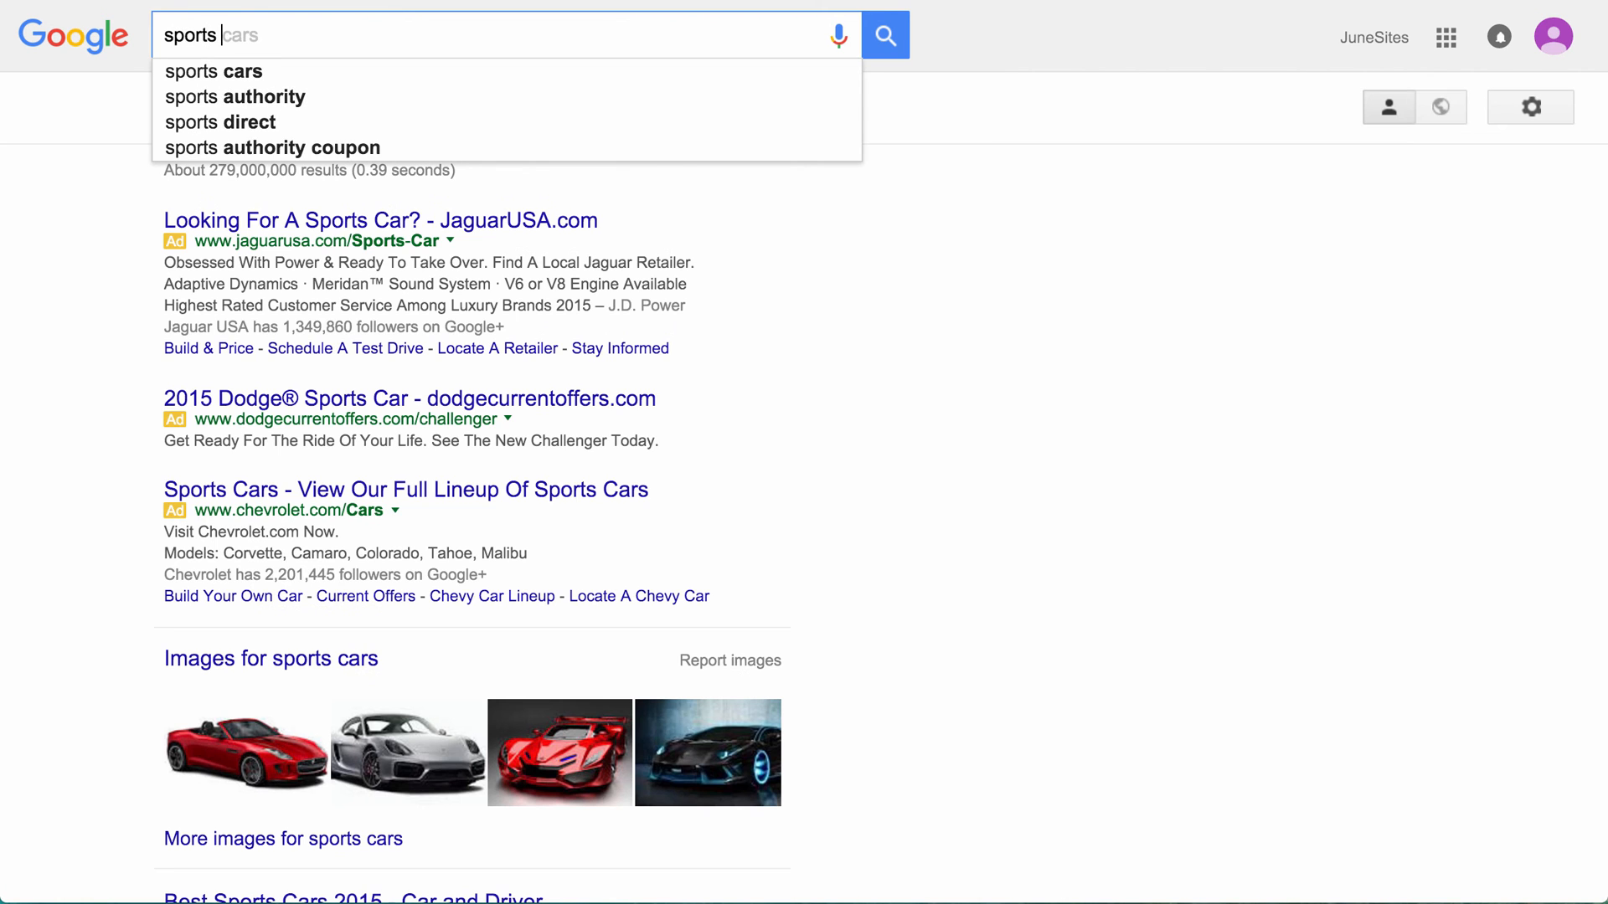
{"action": "type", "text": "cars"}
{"action": "key", "text": "Return"}
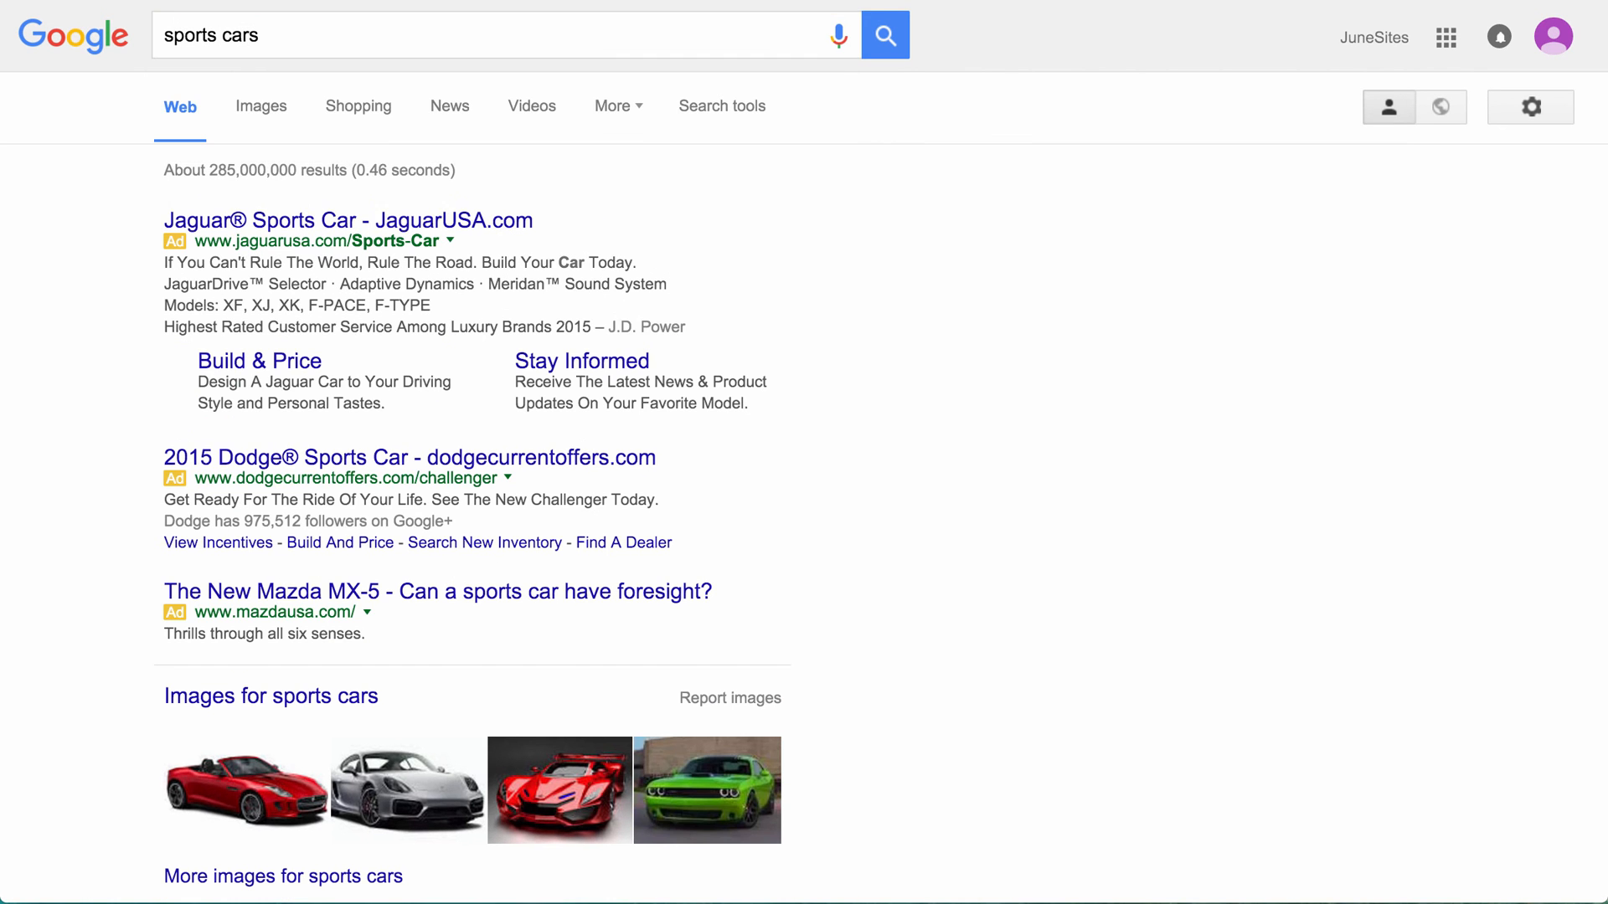
{"action": "left_click", "coordinate": [262, 108]}
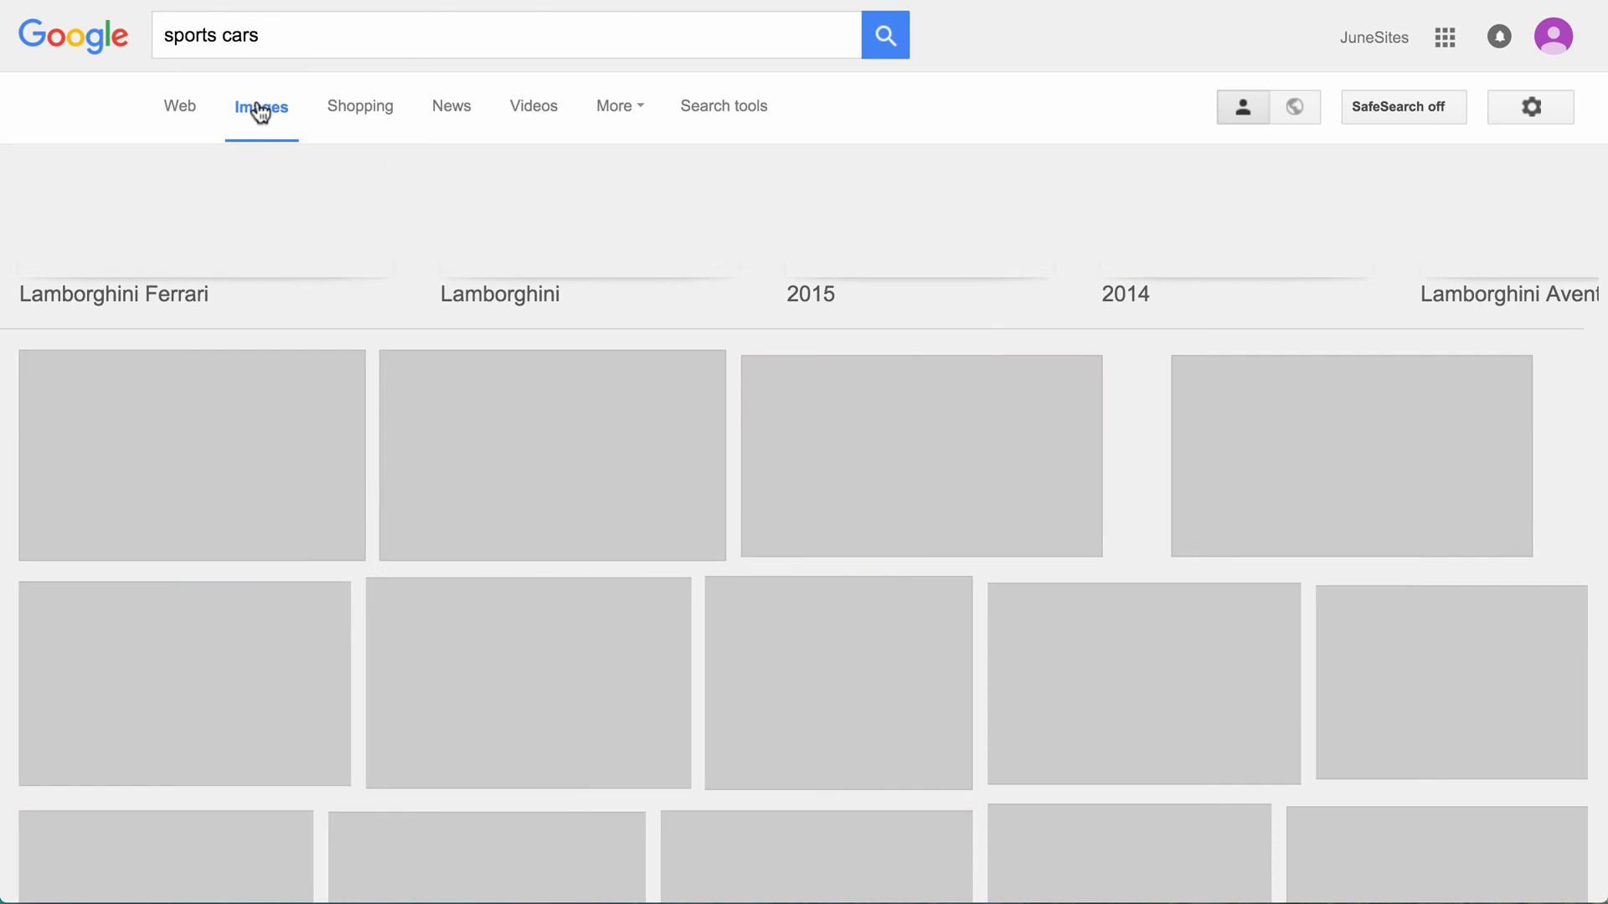
Step: Filter the sports car image results by usage rights to those labeled for reuse
{"action": "left_click", "coordinate": [733, 114]}
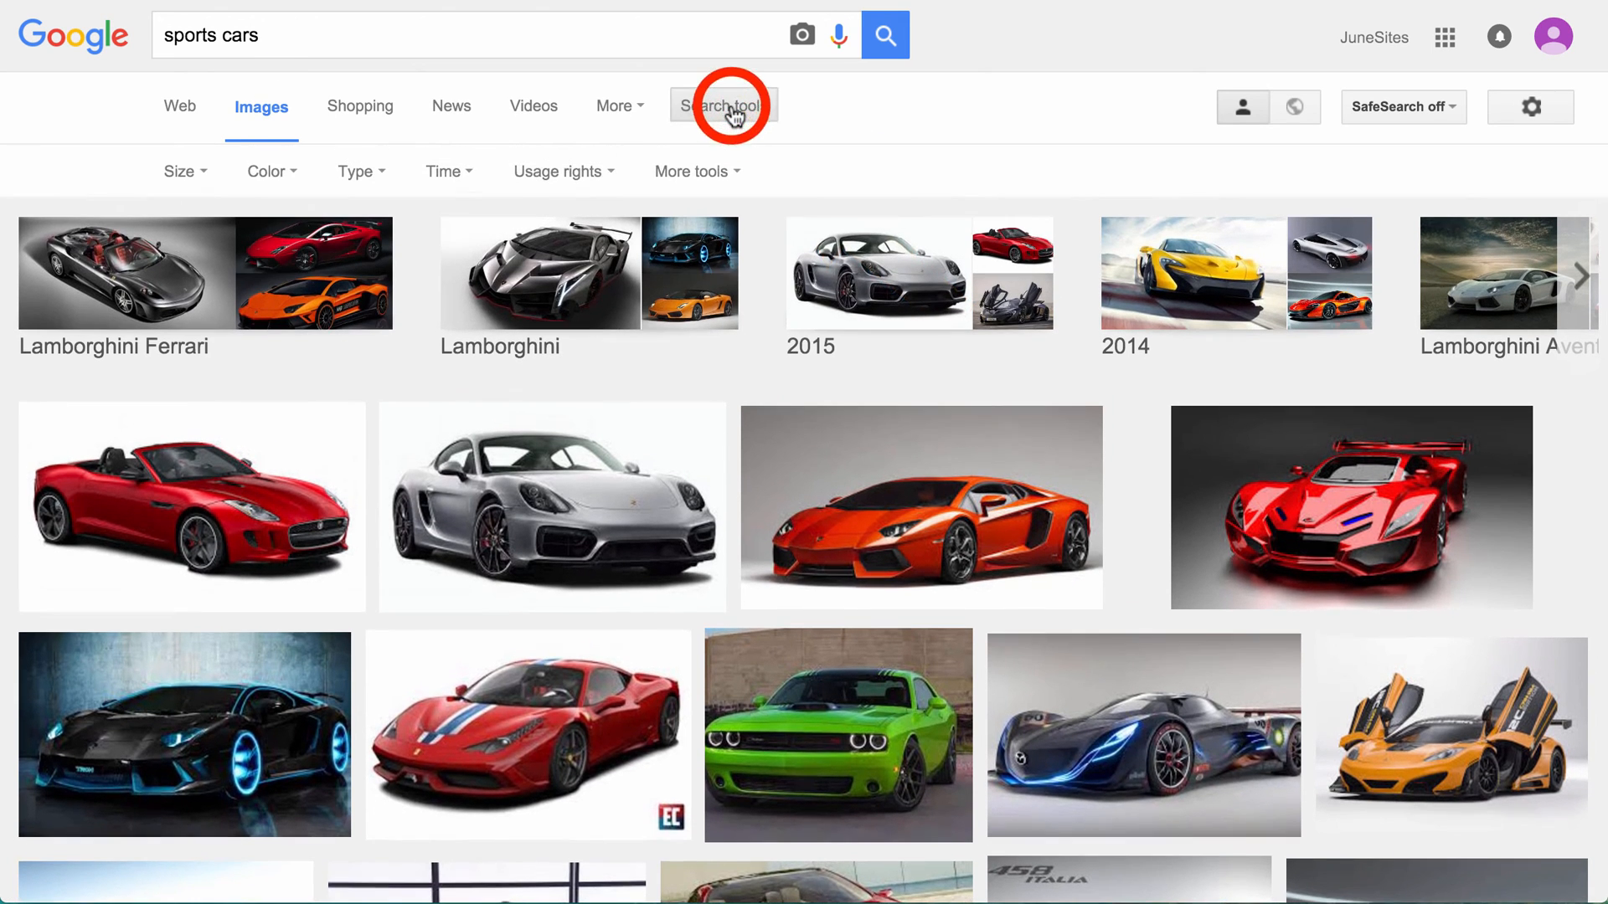
{"action": "left_click", "coordinate": [556, 174]}
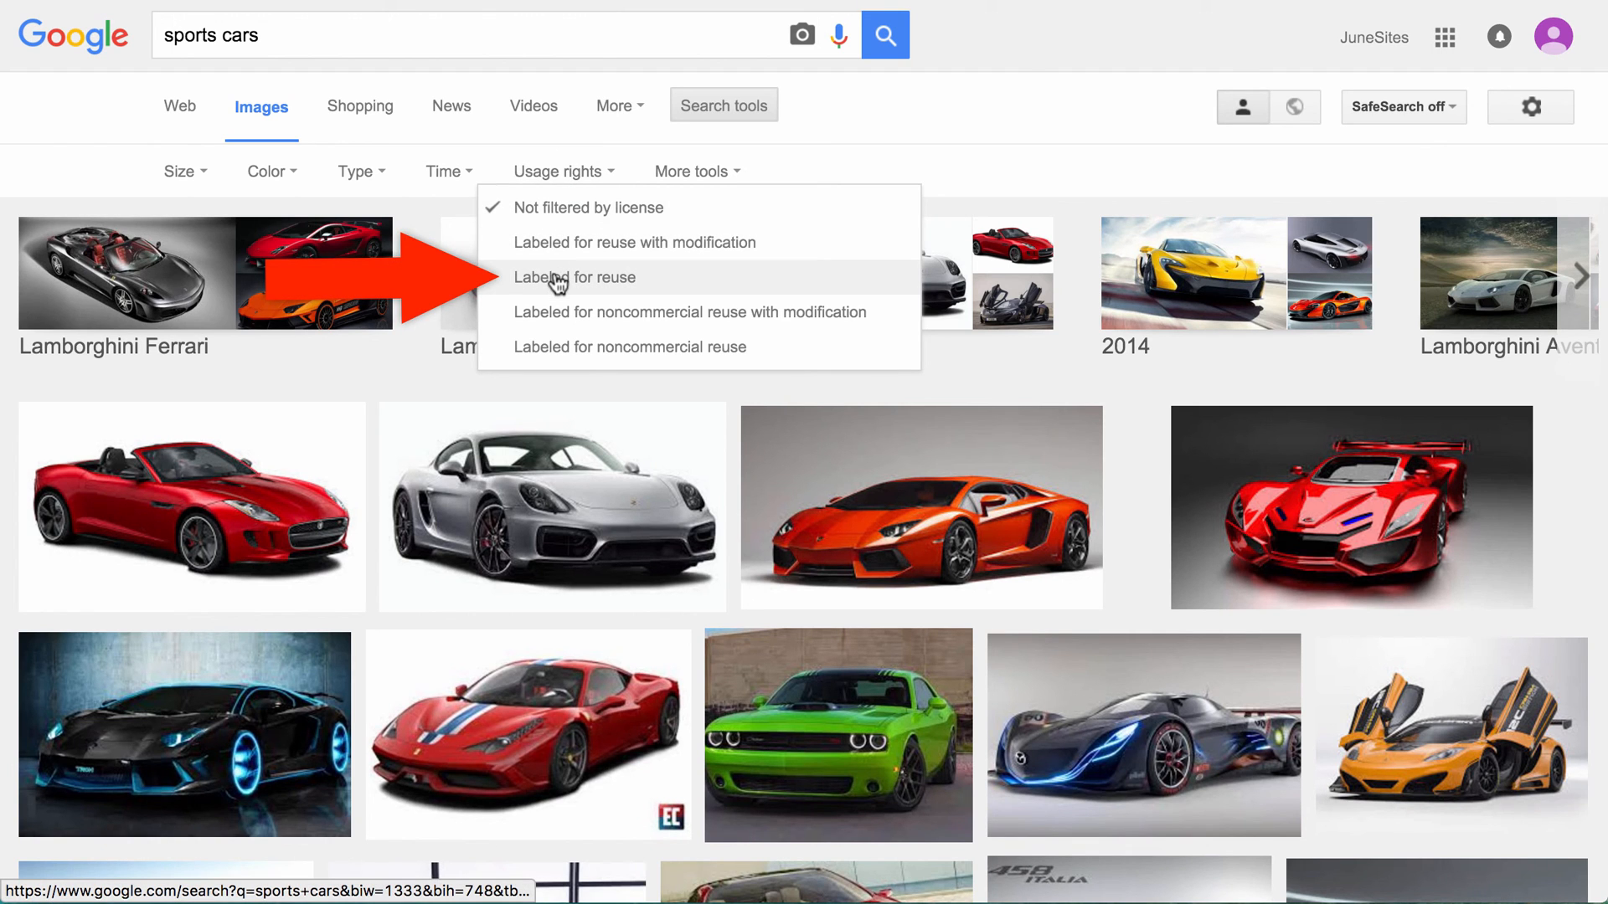
{"action": "left_click", "coordinate": [643, 285]}
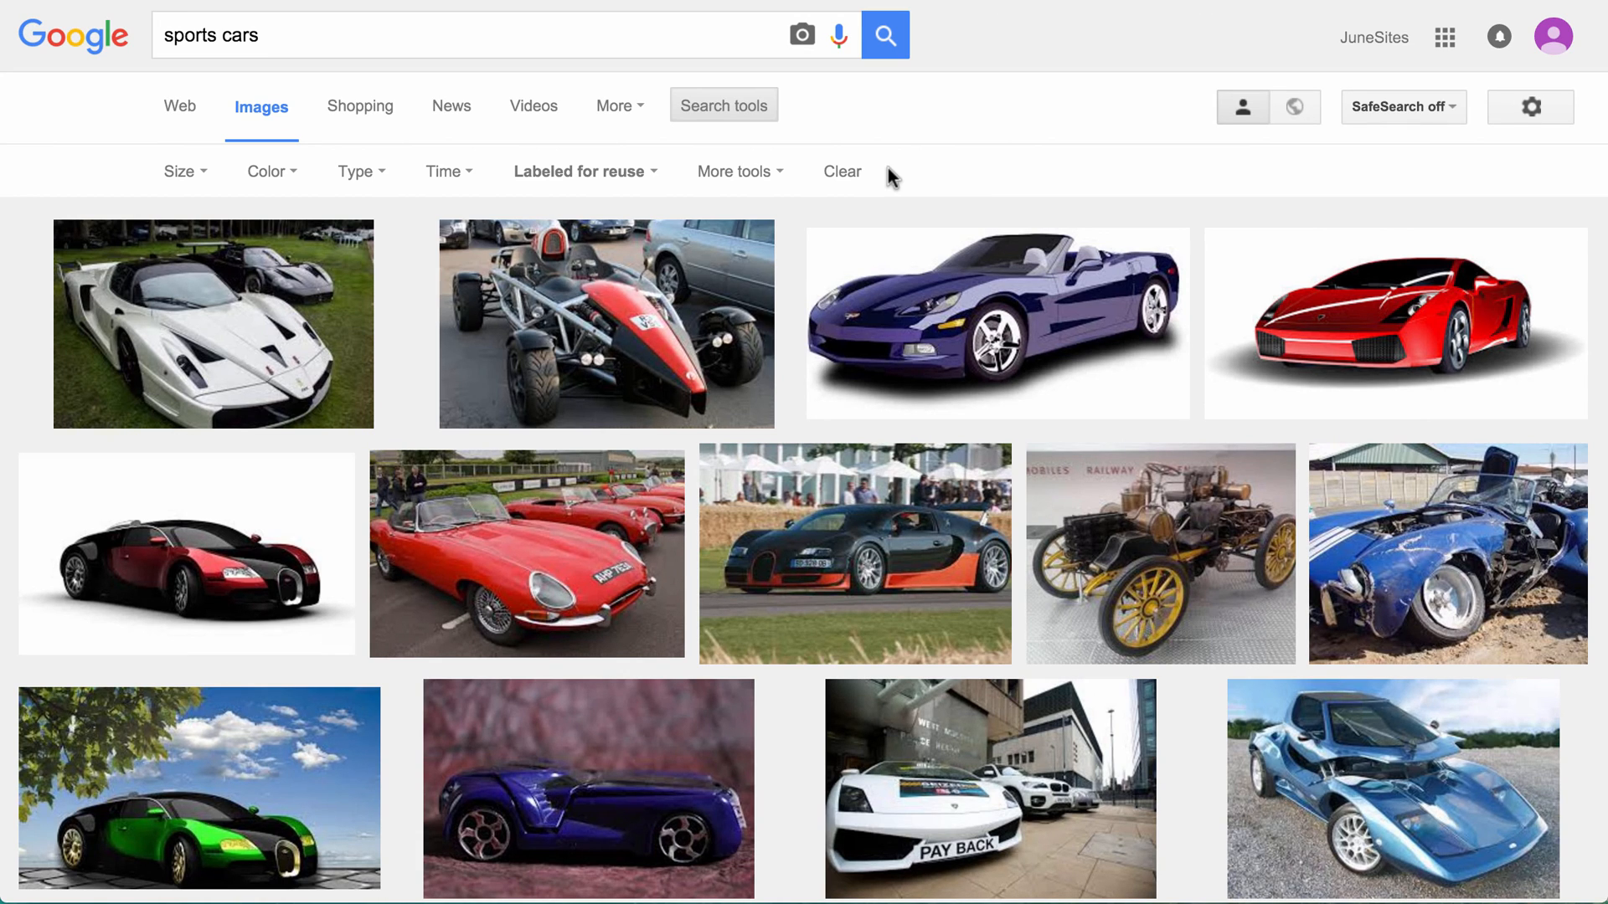
Step: Open the size filter choices for the reusable sports car images
{"action": "left_click", "coordinate": [192, 174]}
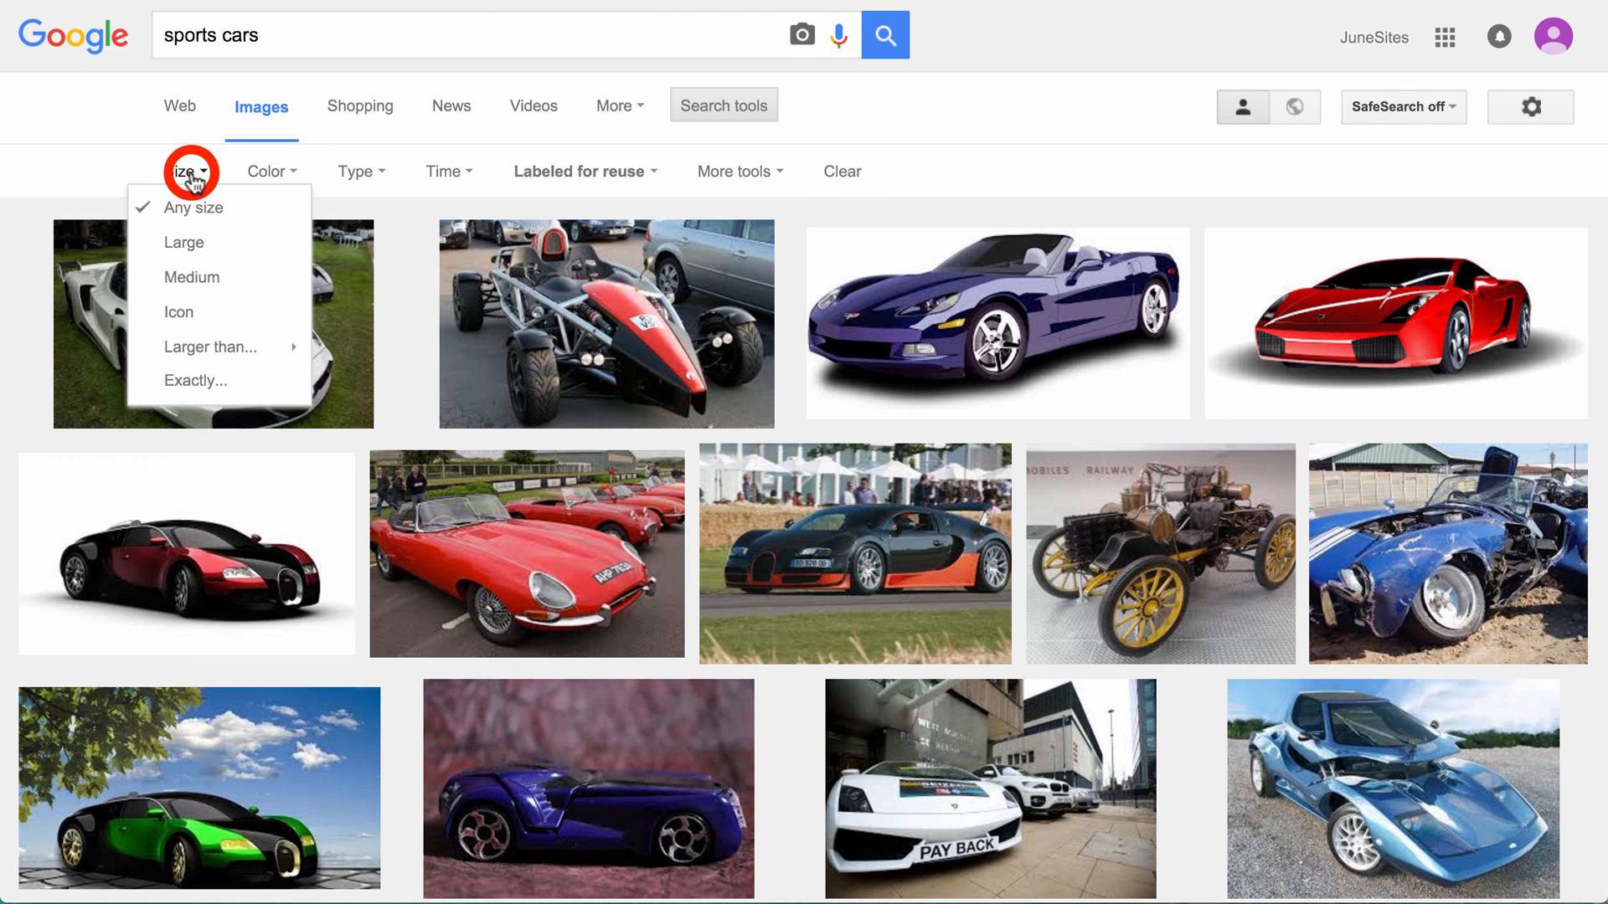